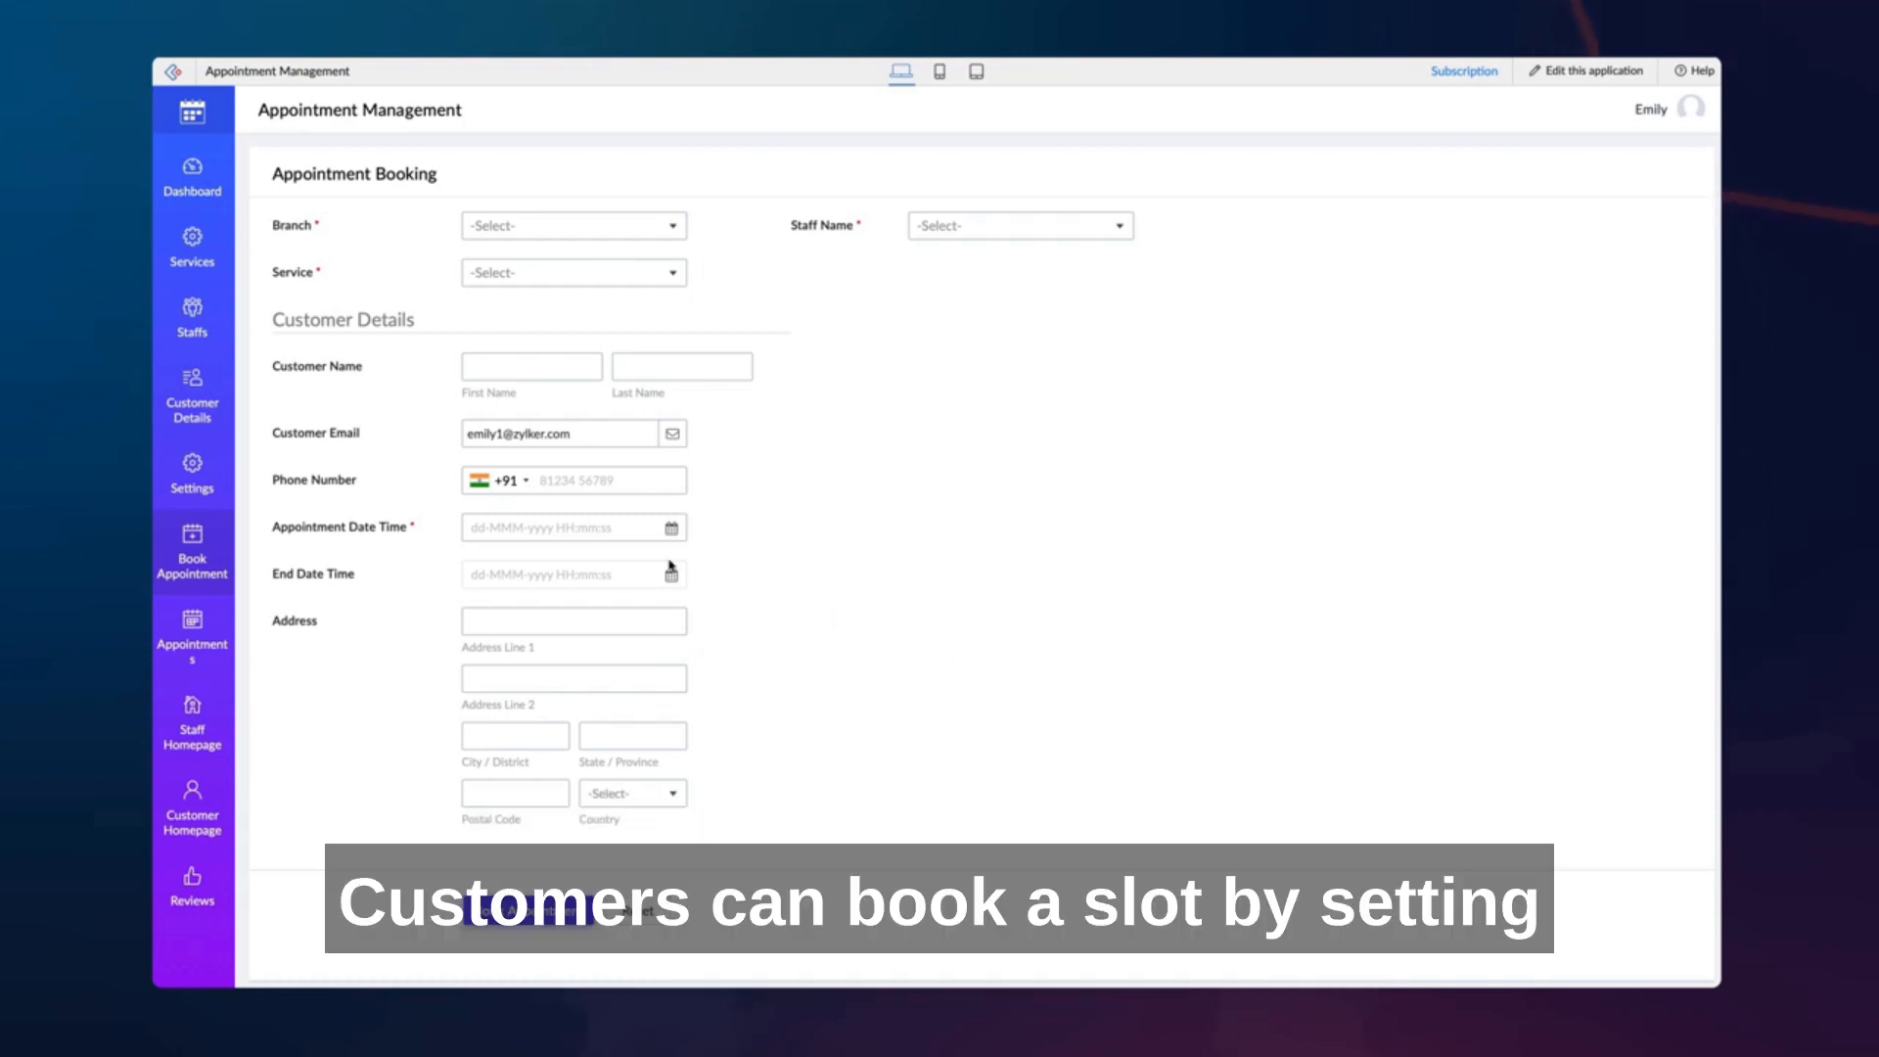
left_click(622, 530)
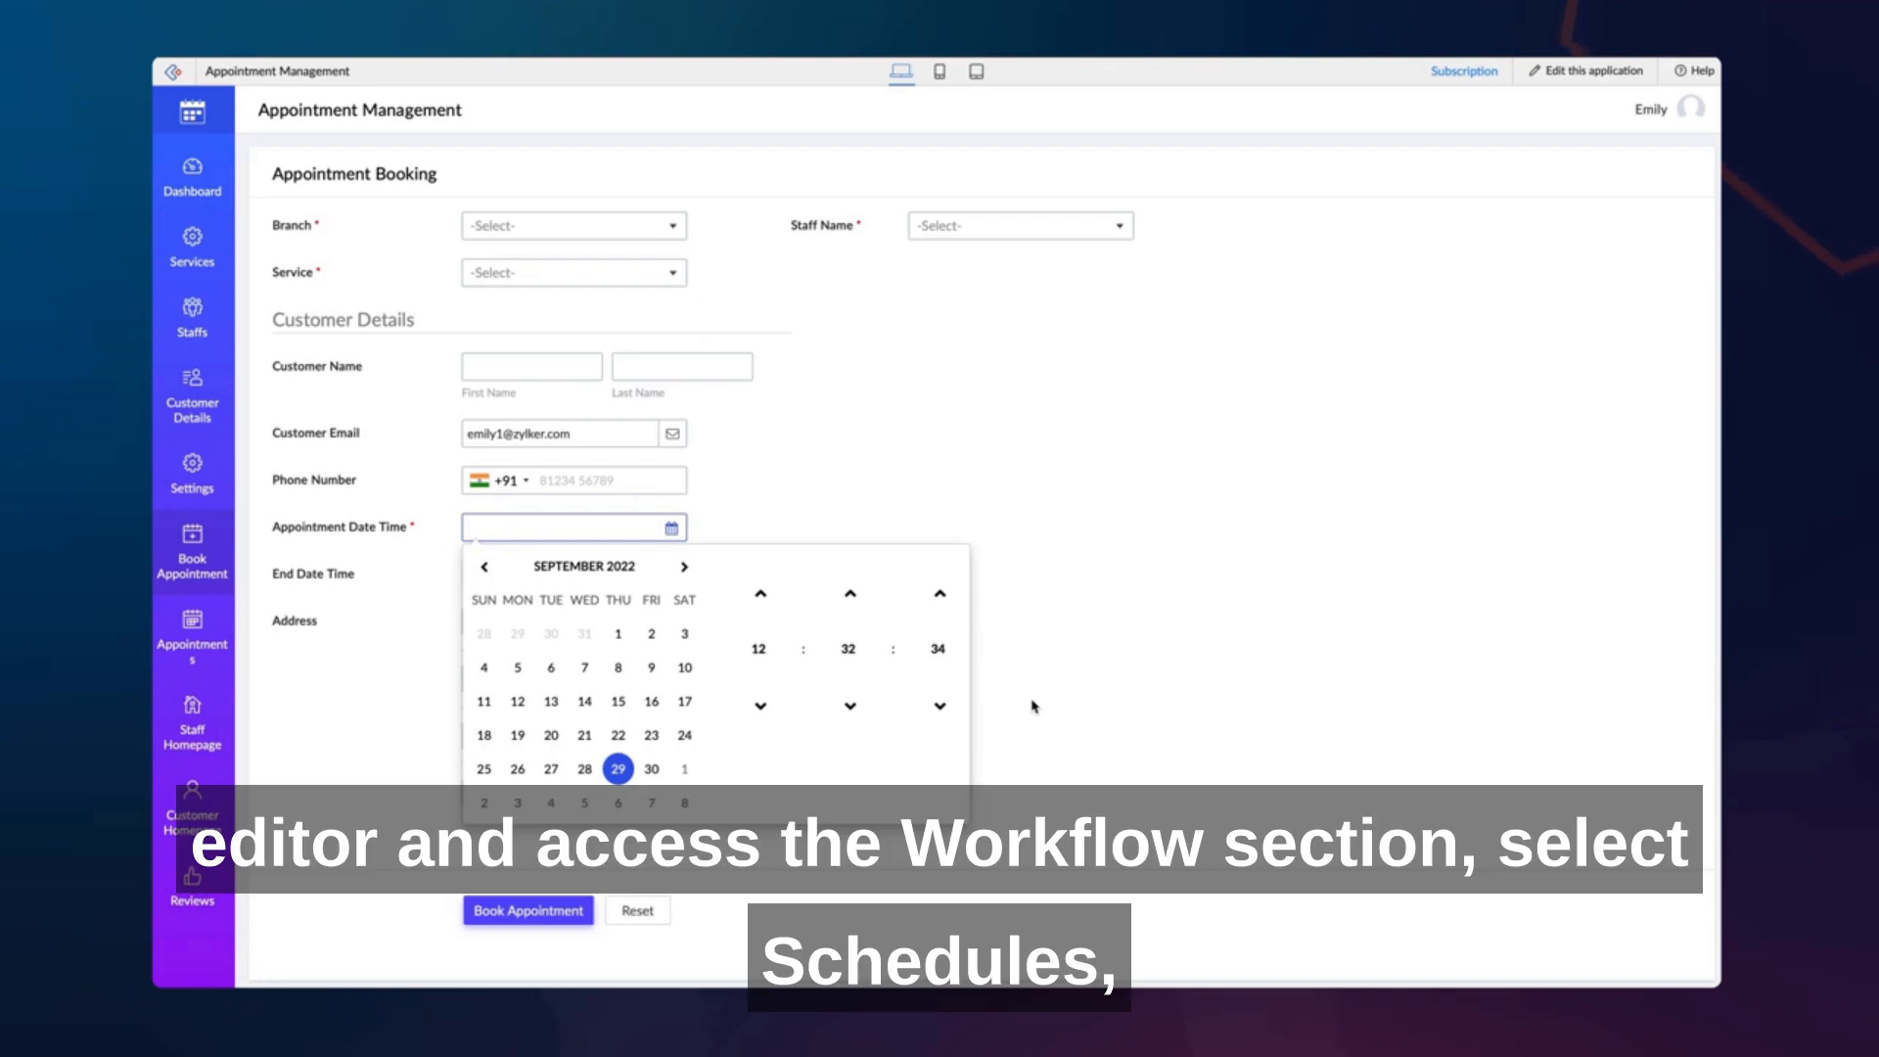
left_click(1268, 464)
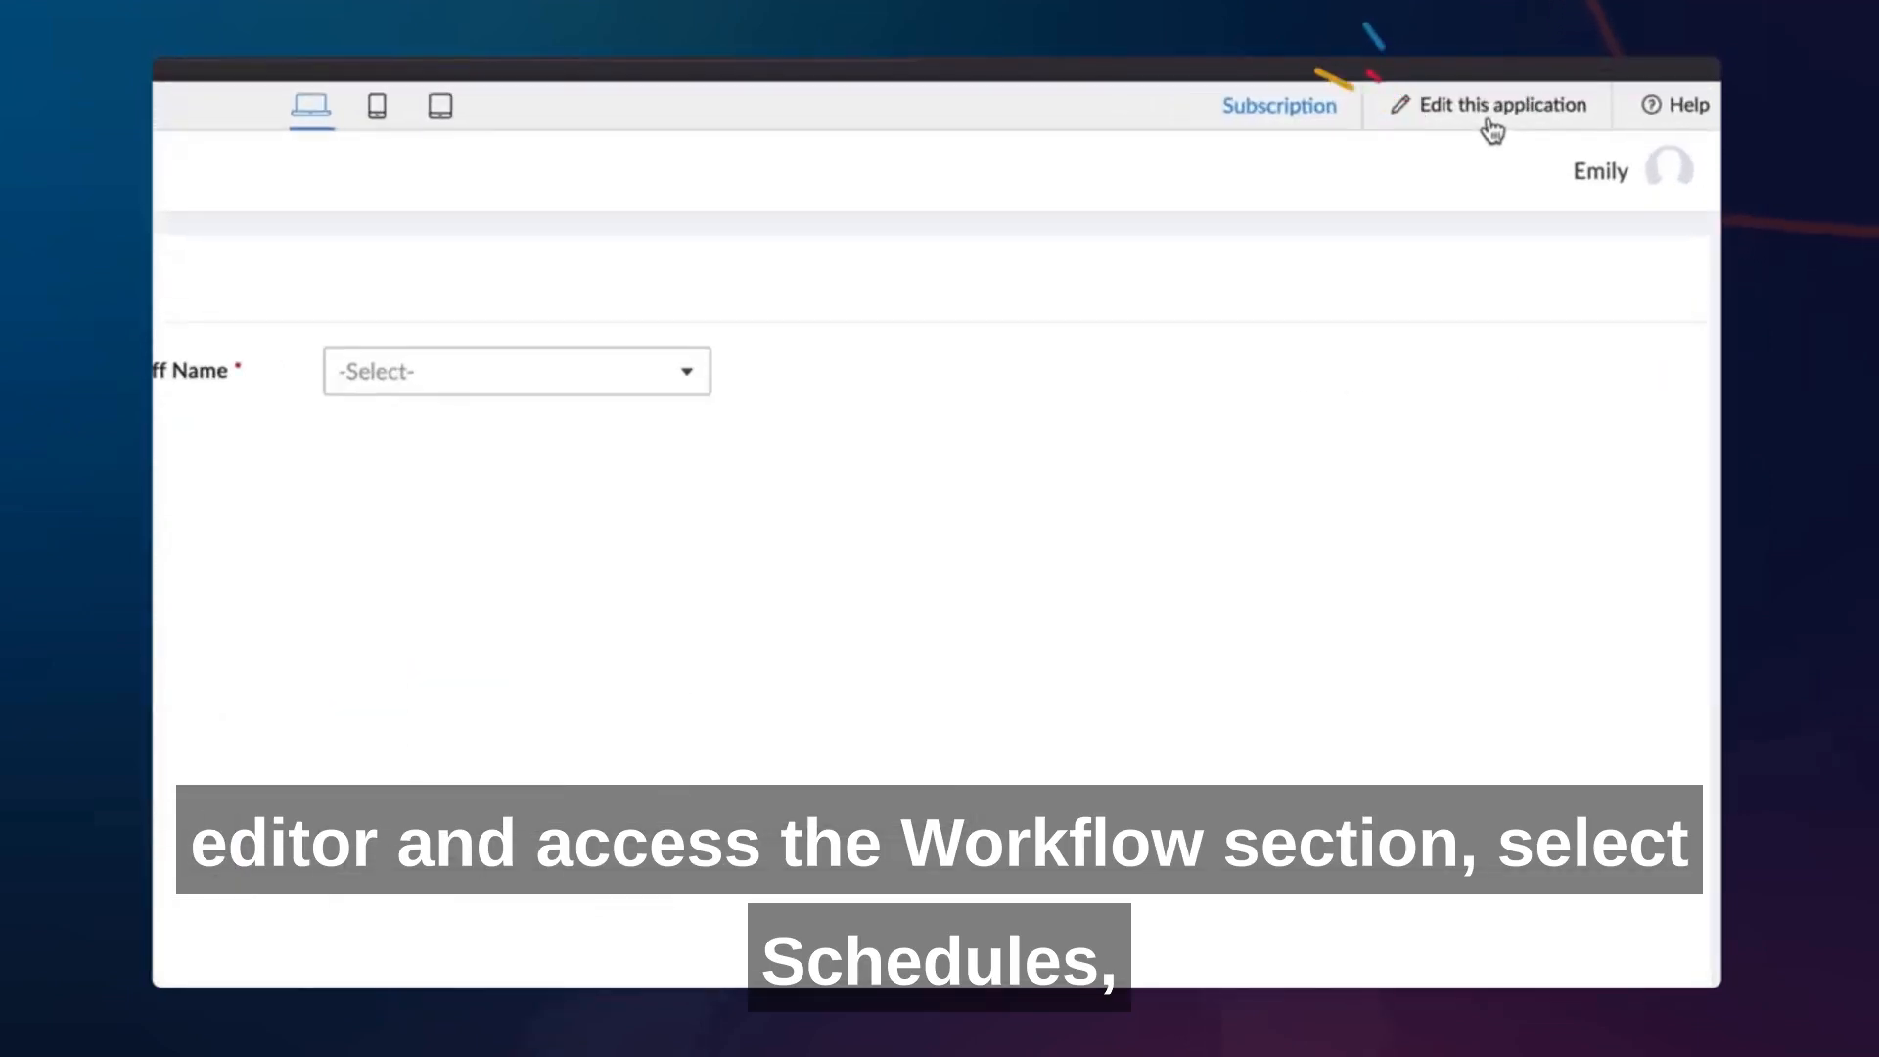
- Open the application for editing and start a new schedule workflow
left_click(1587, 80)
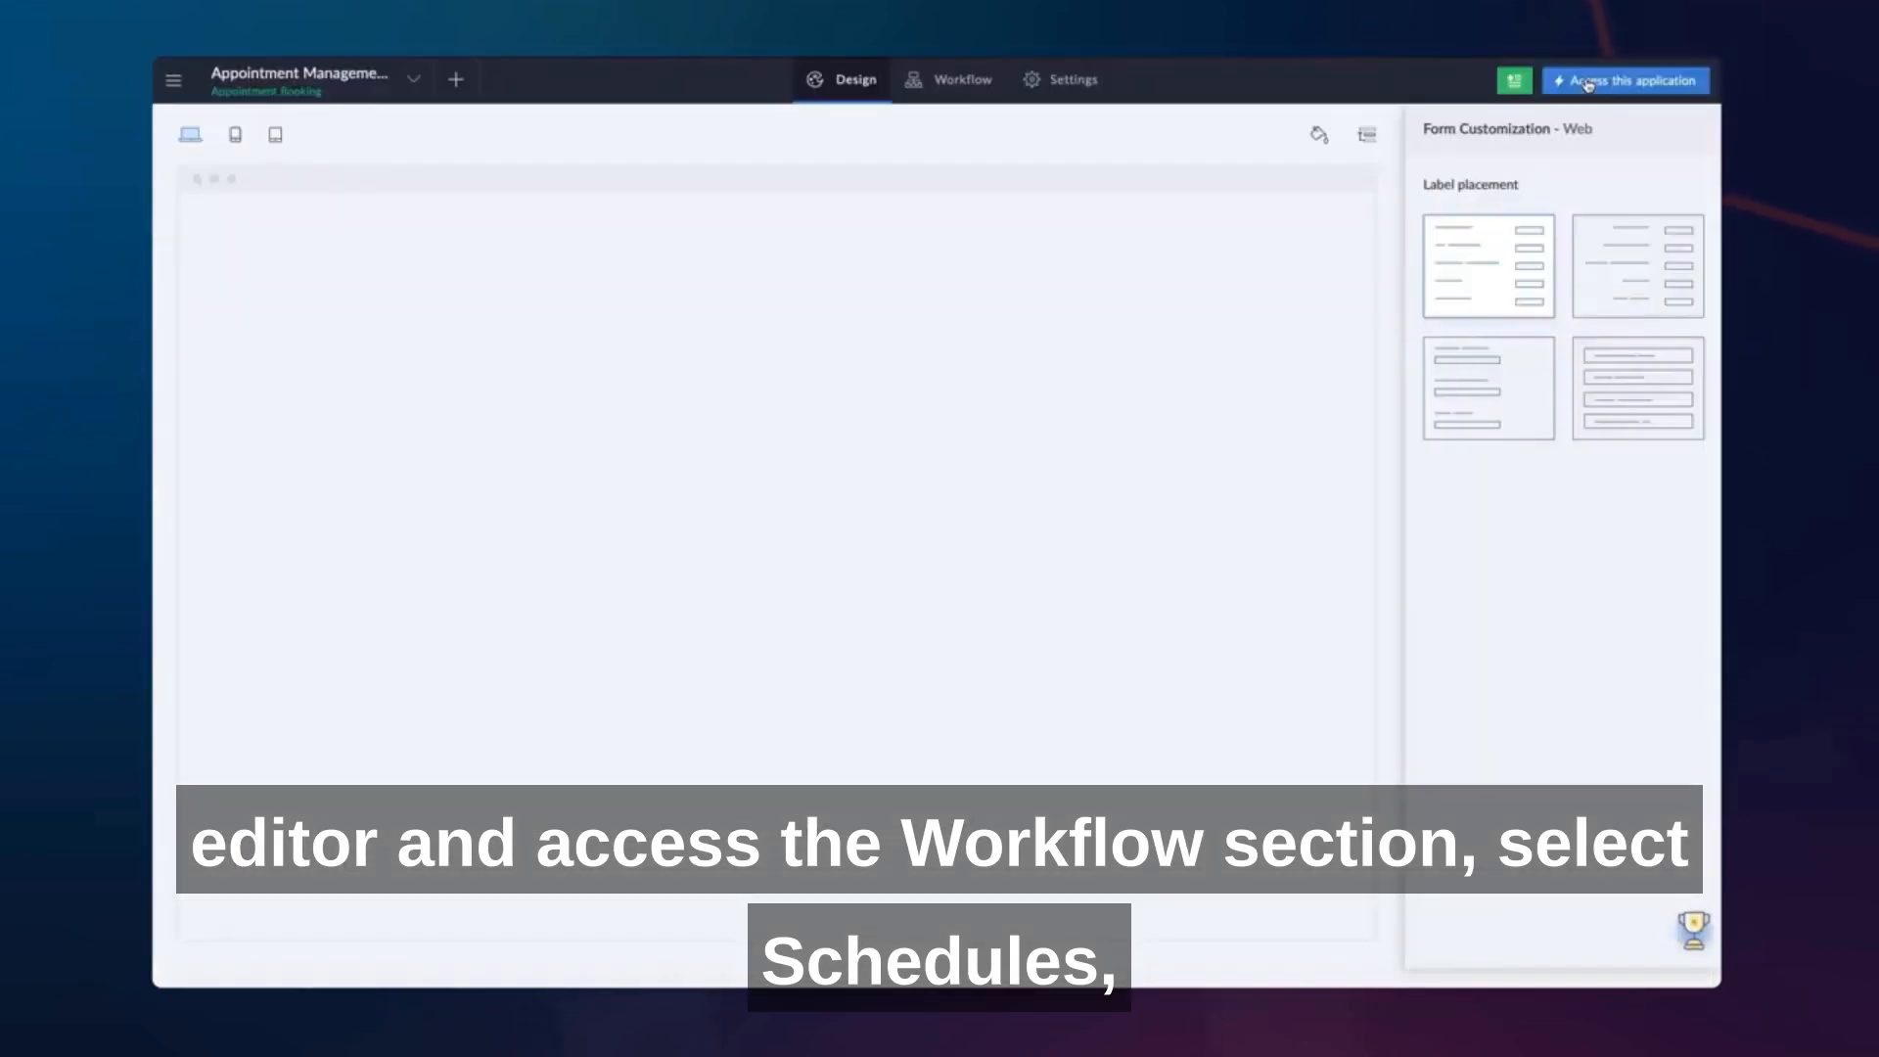
left_click(954, 80)
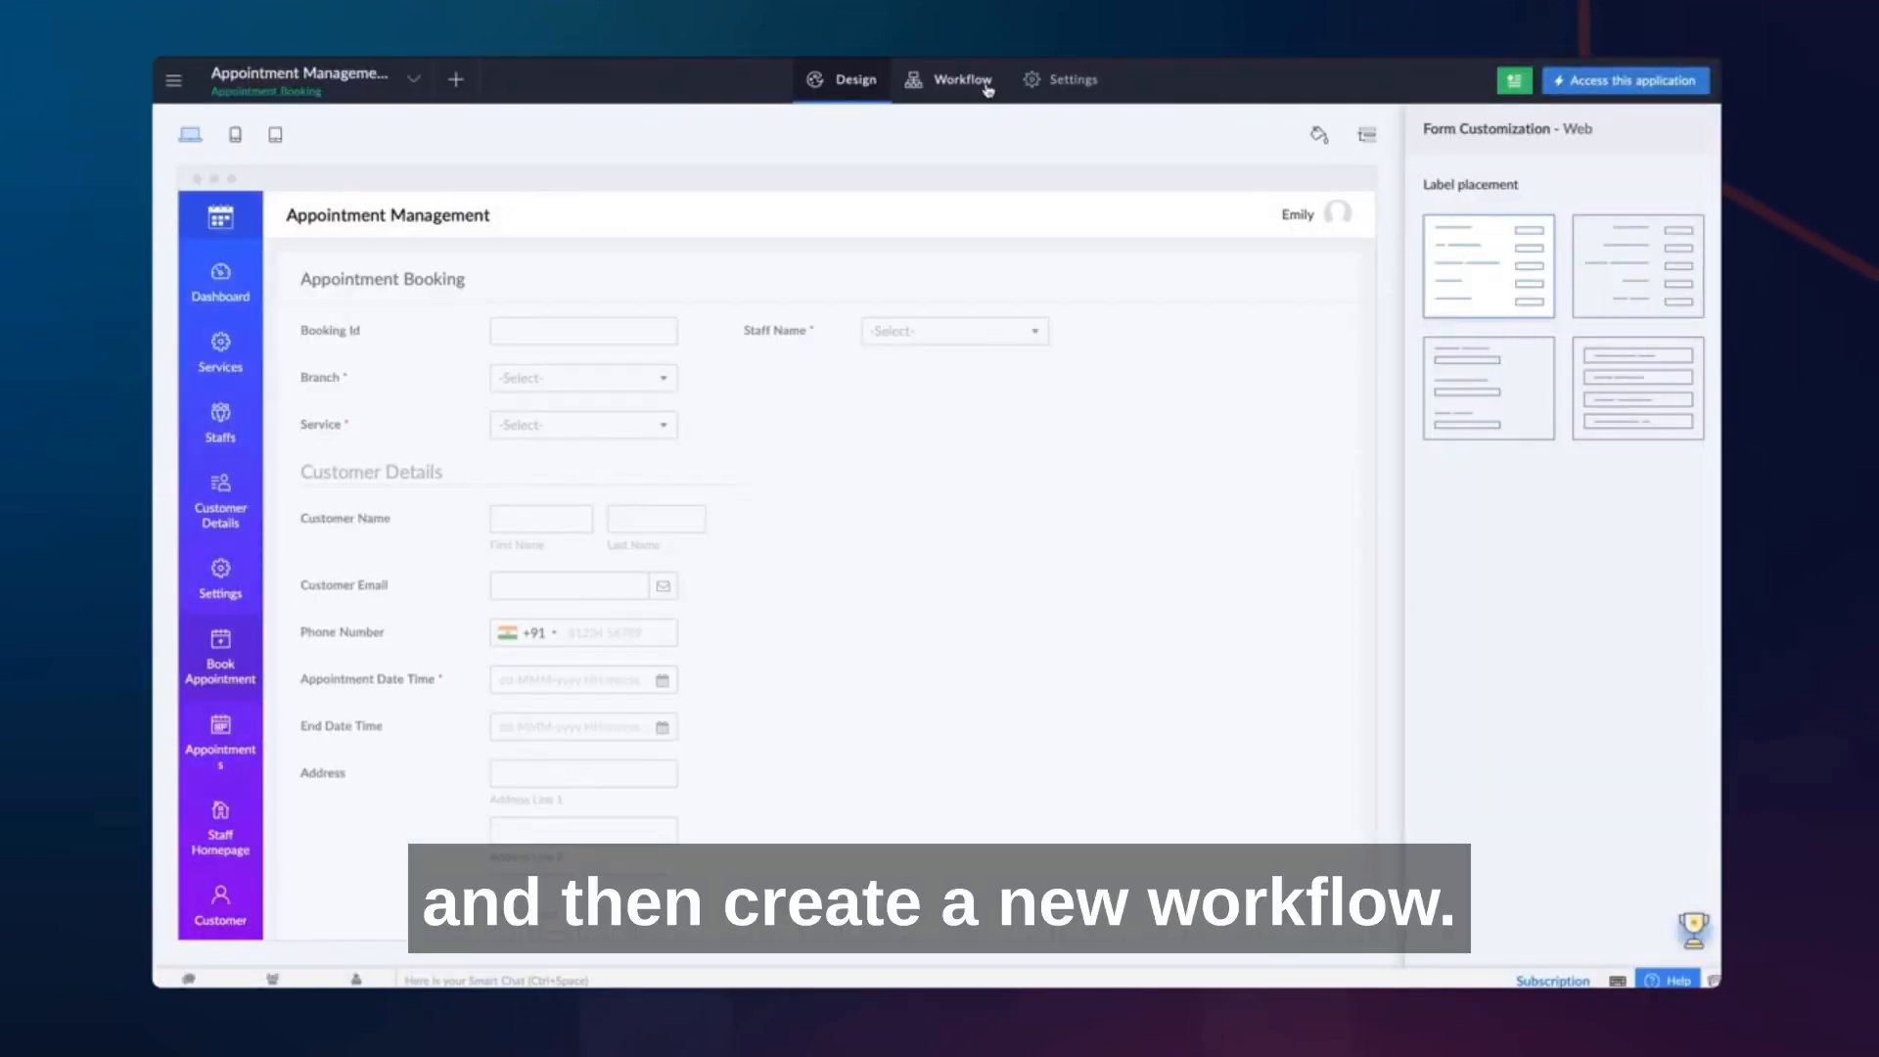
left_click(391, 173)
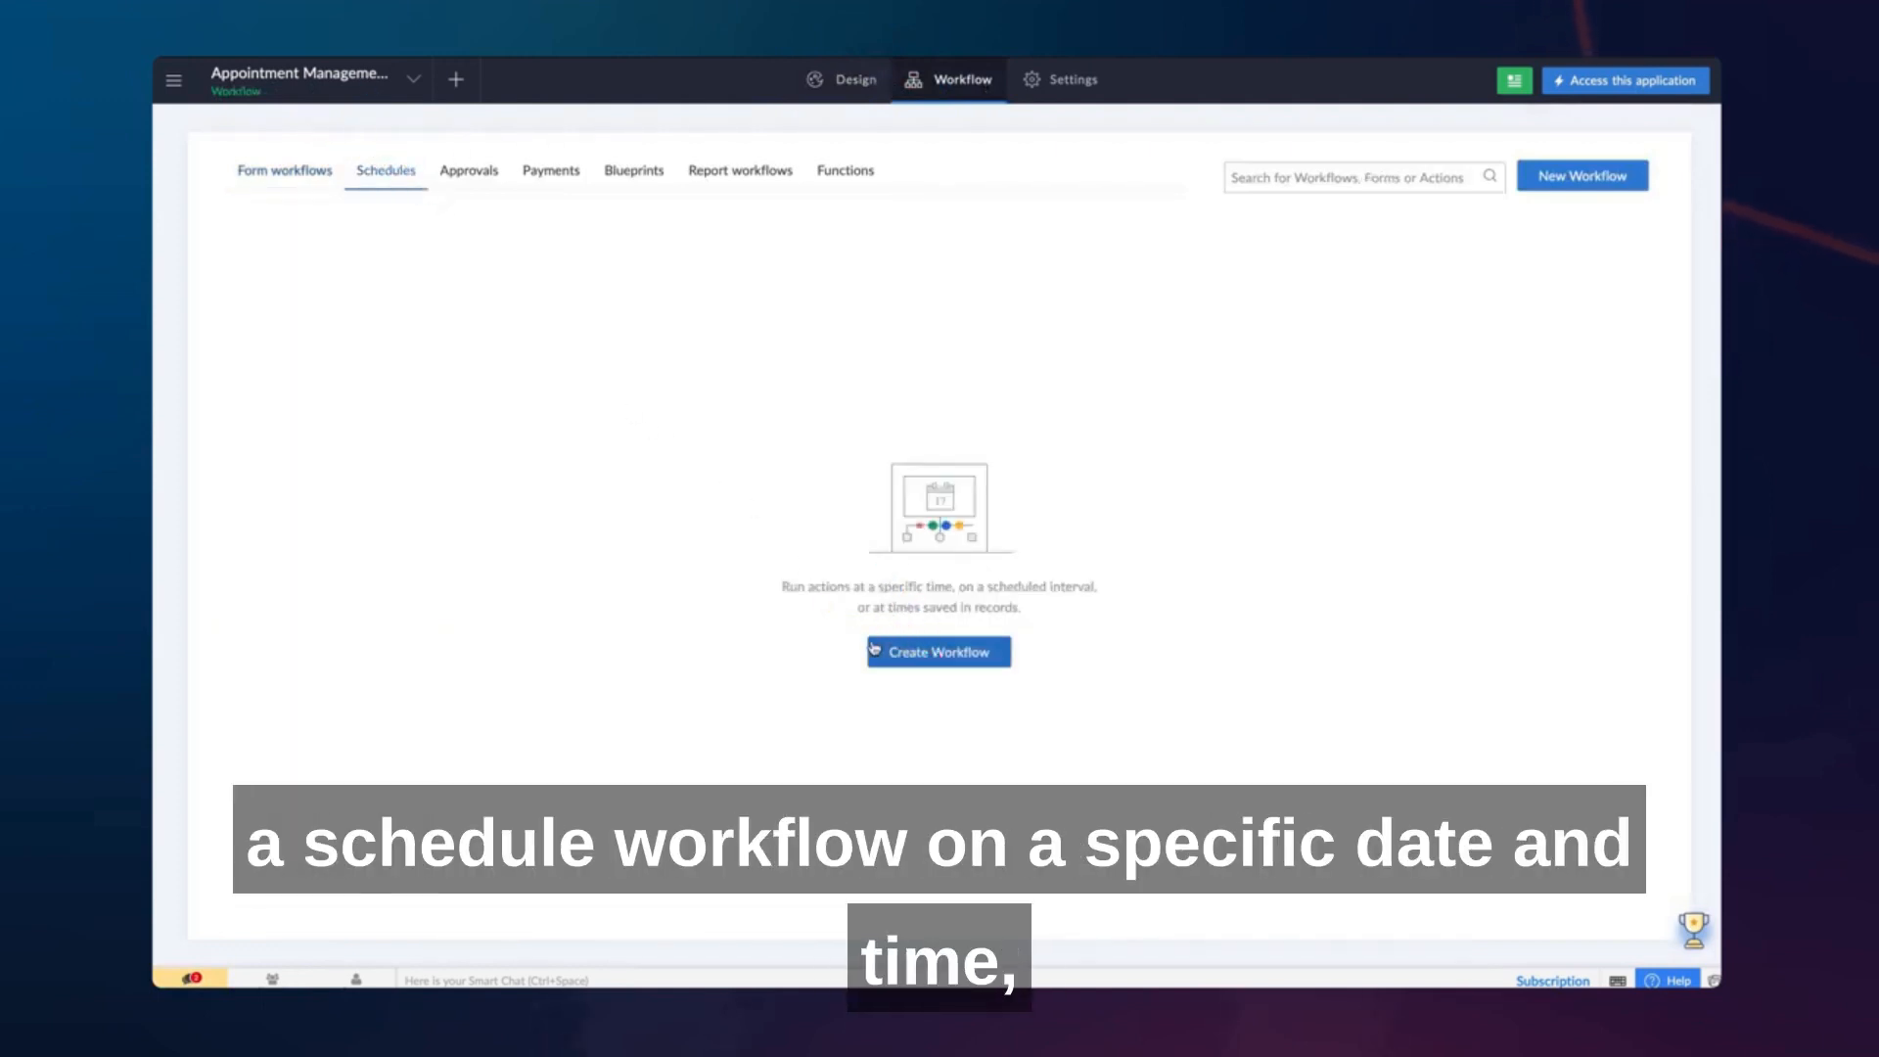
left_click(874, 648)
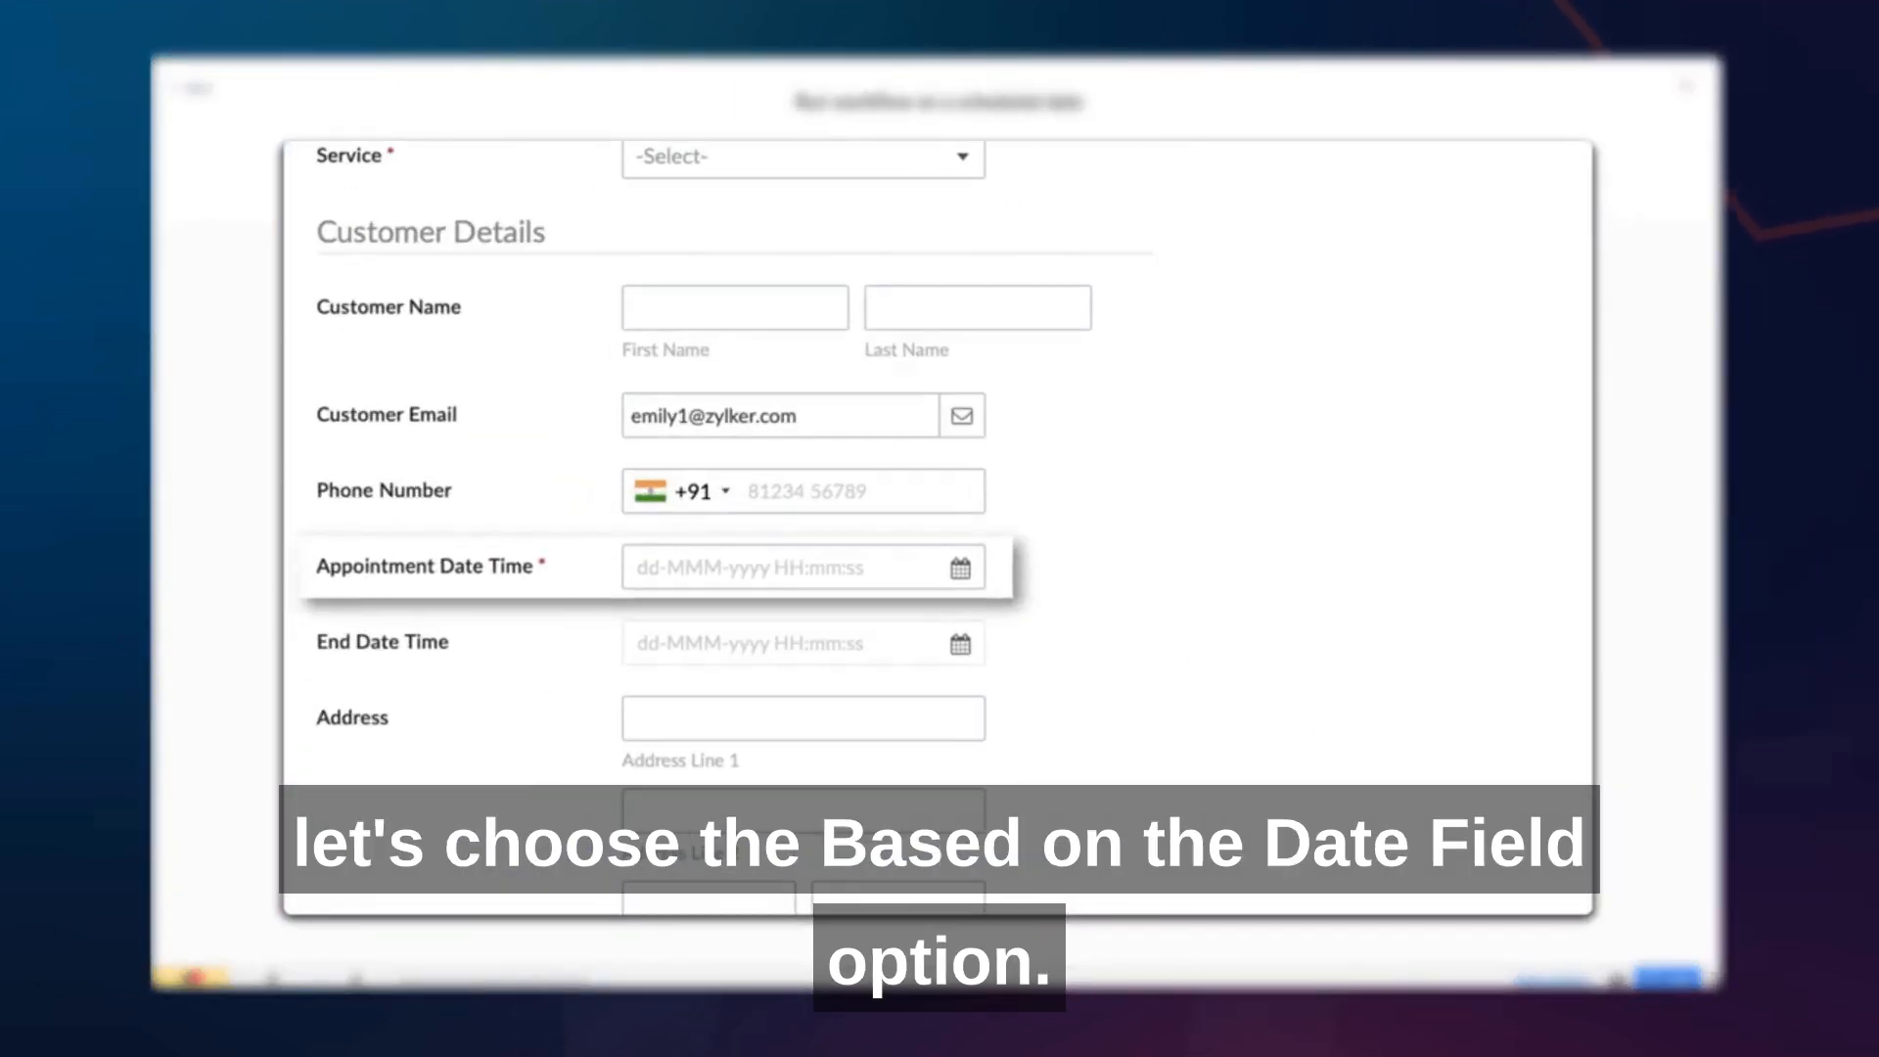
- Base the schedule on the Appointment Date Time field of the Appointment Booking form and have the process run always
left_click(1081, 211)
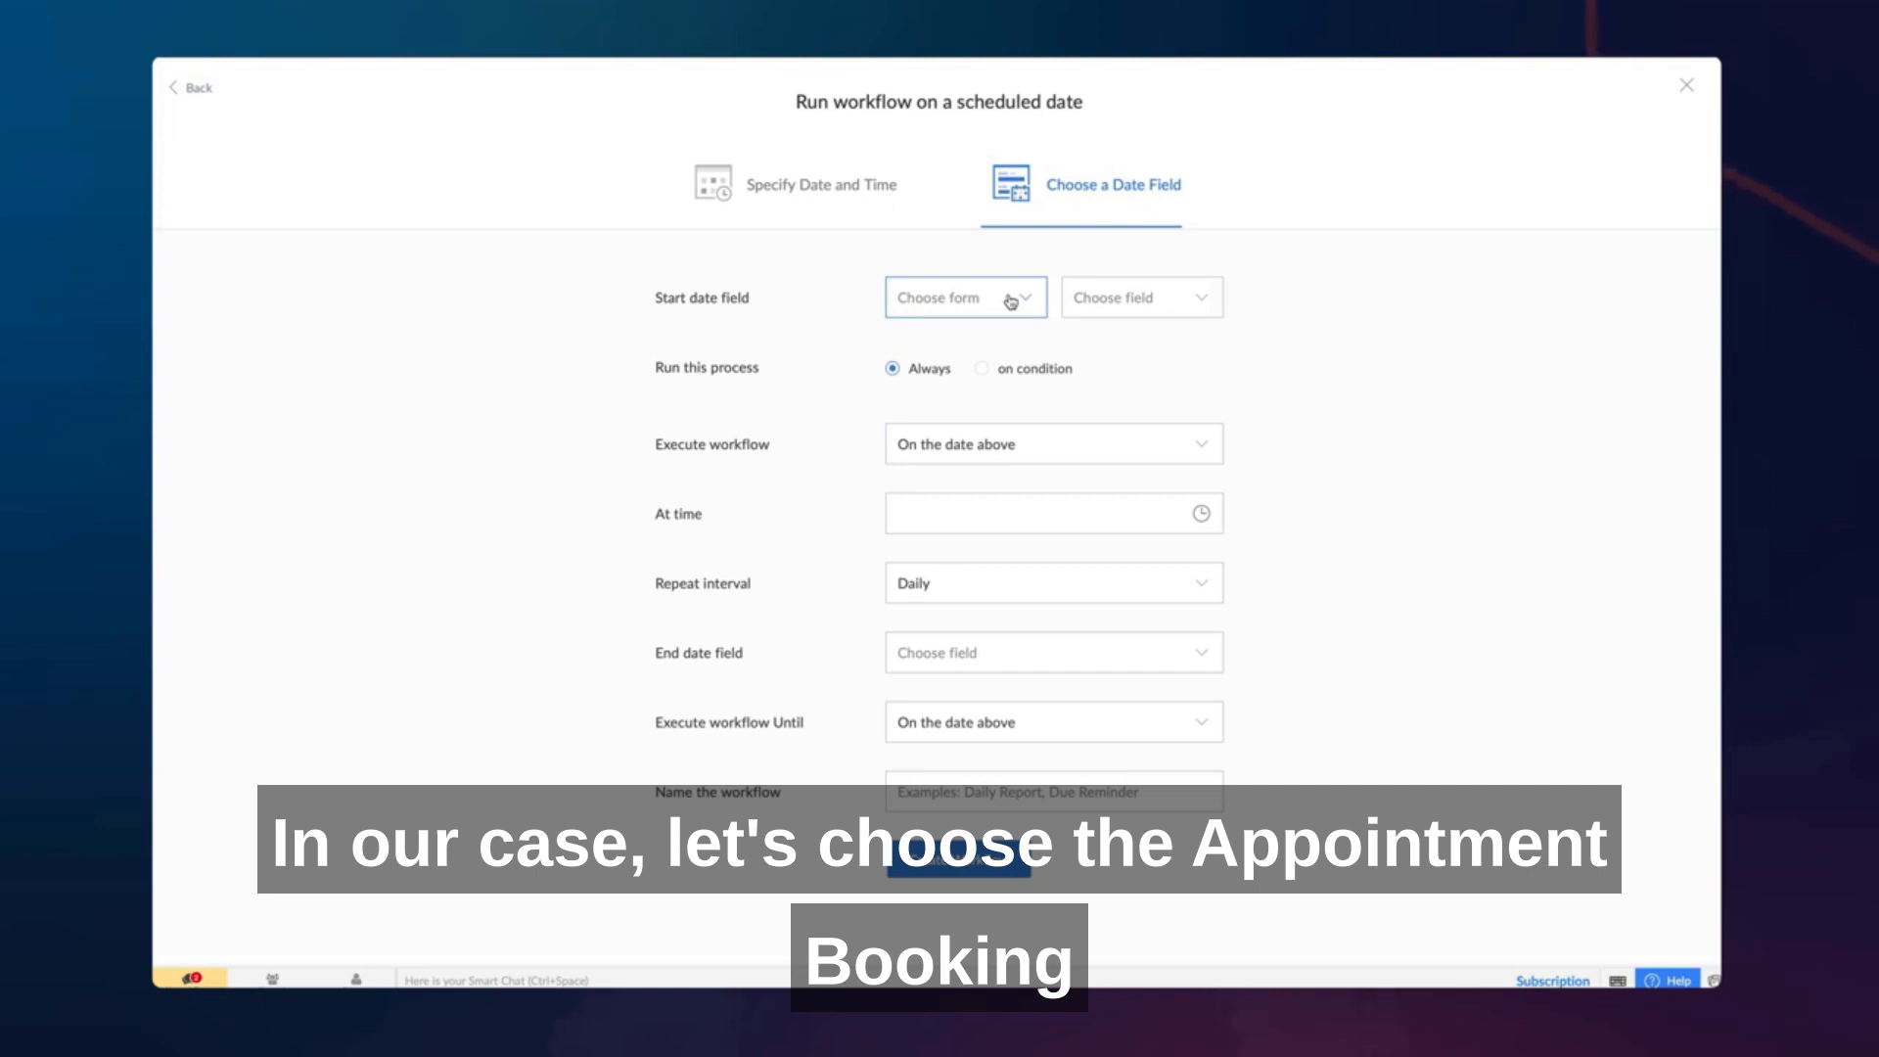
left_click(1010, 301)
scroll(1002, 369, "down", 2)
left_click(1008, 437)
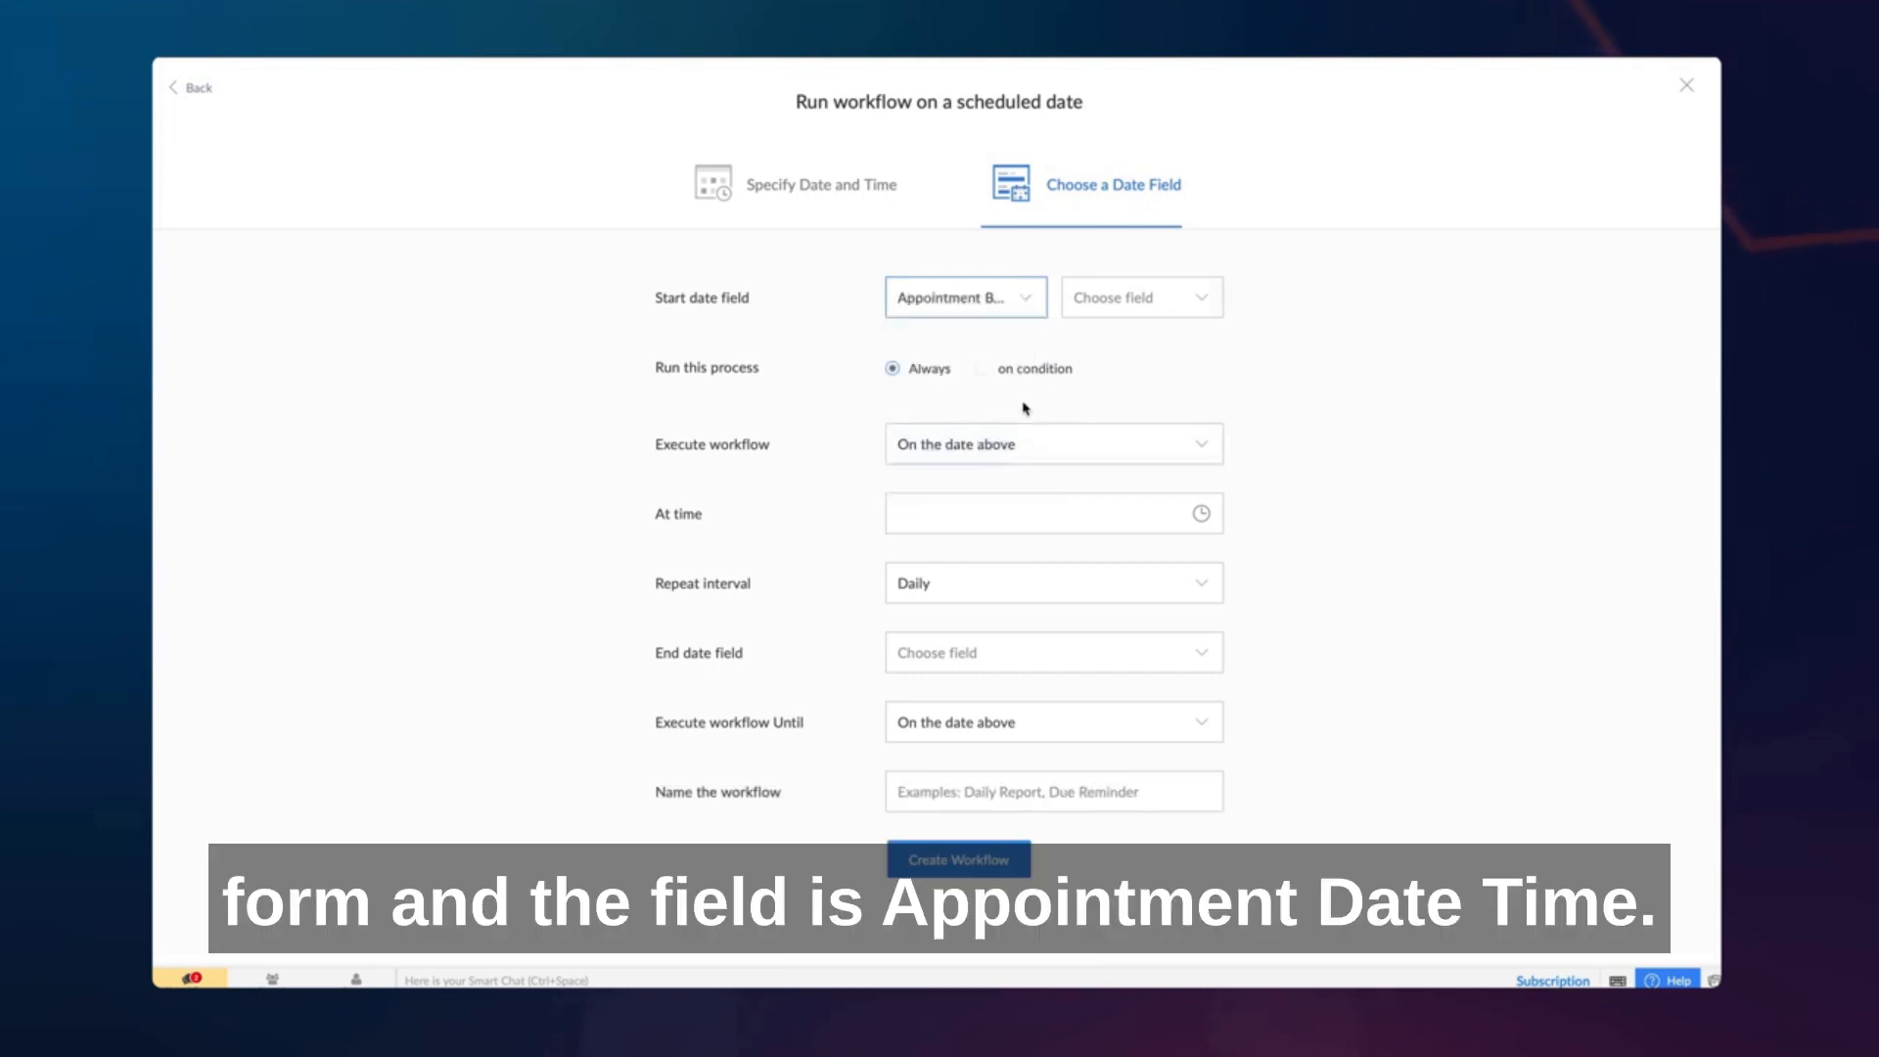
left_click(1170, 309)
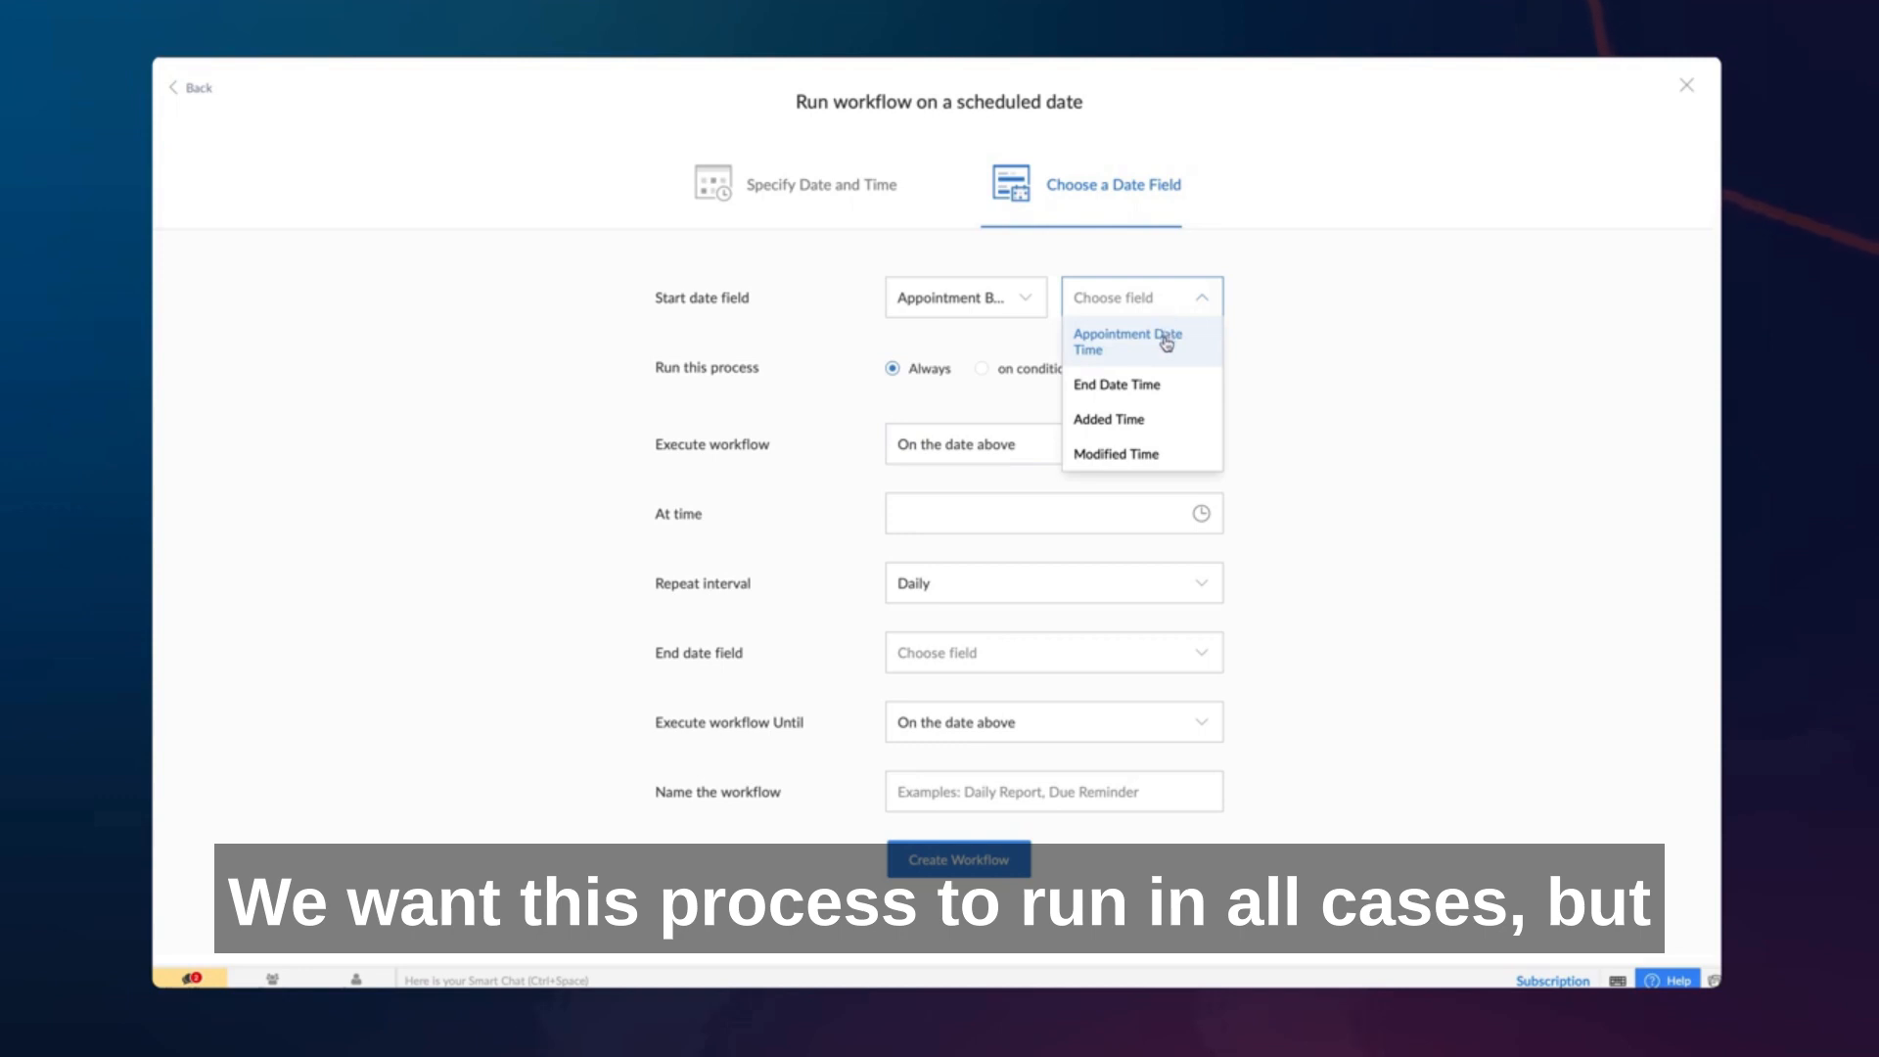
left_click(1167, 343)
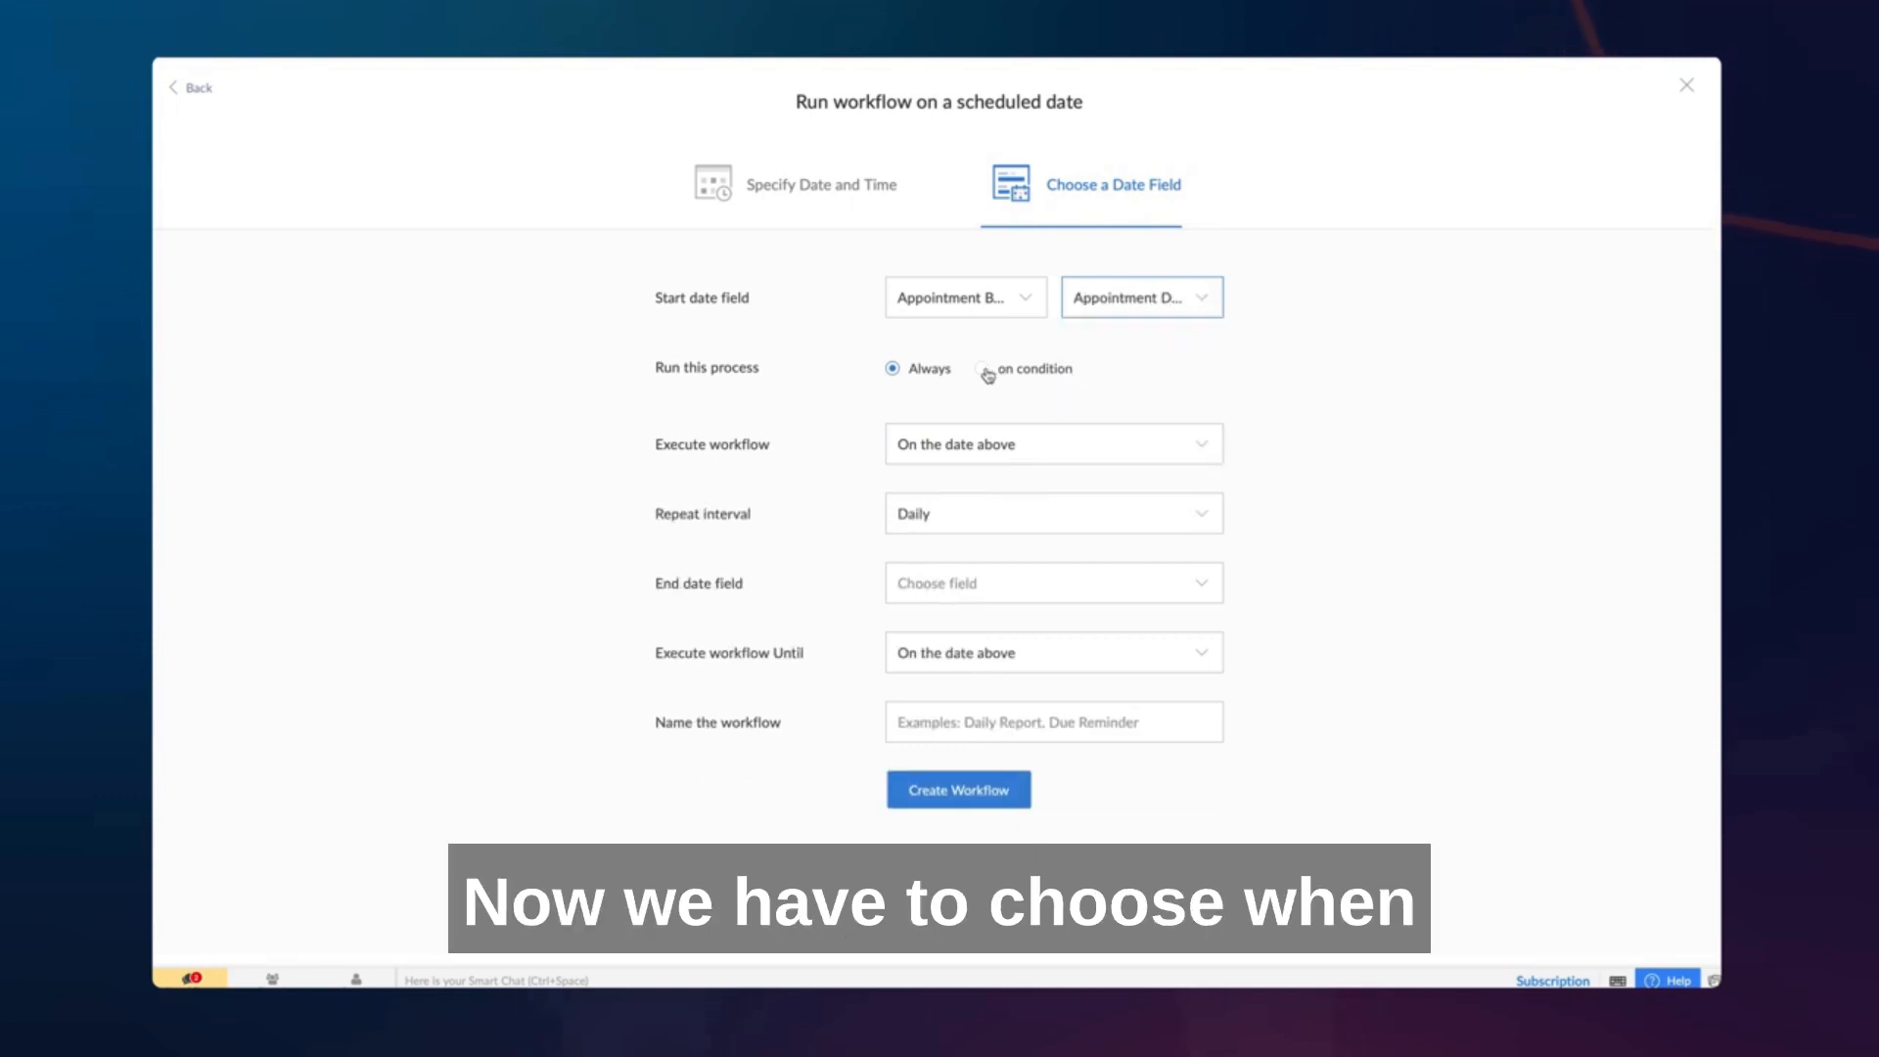
left_click(983, 370)
left_click(893, 370)
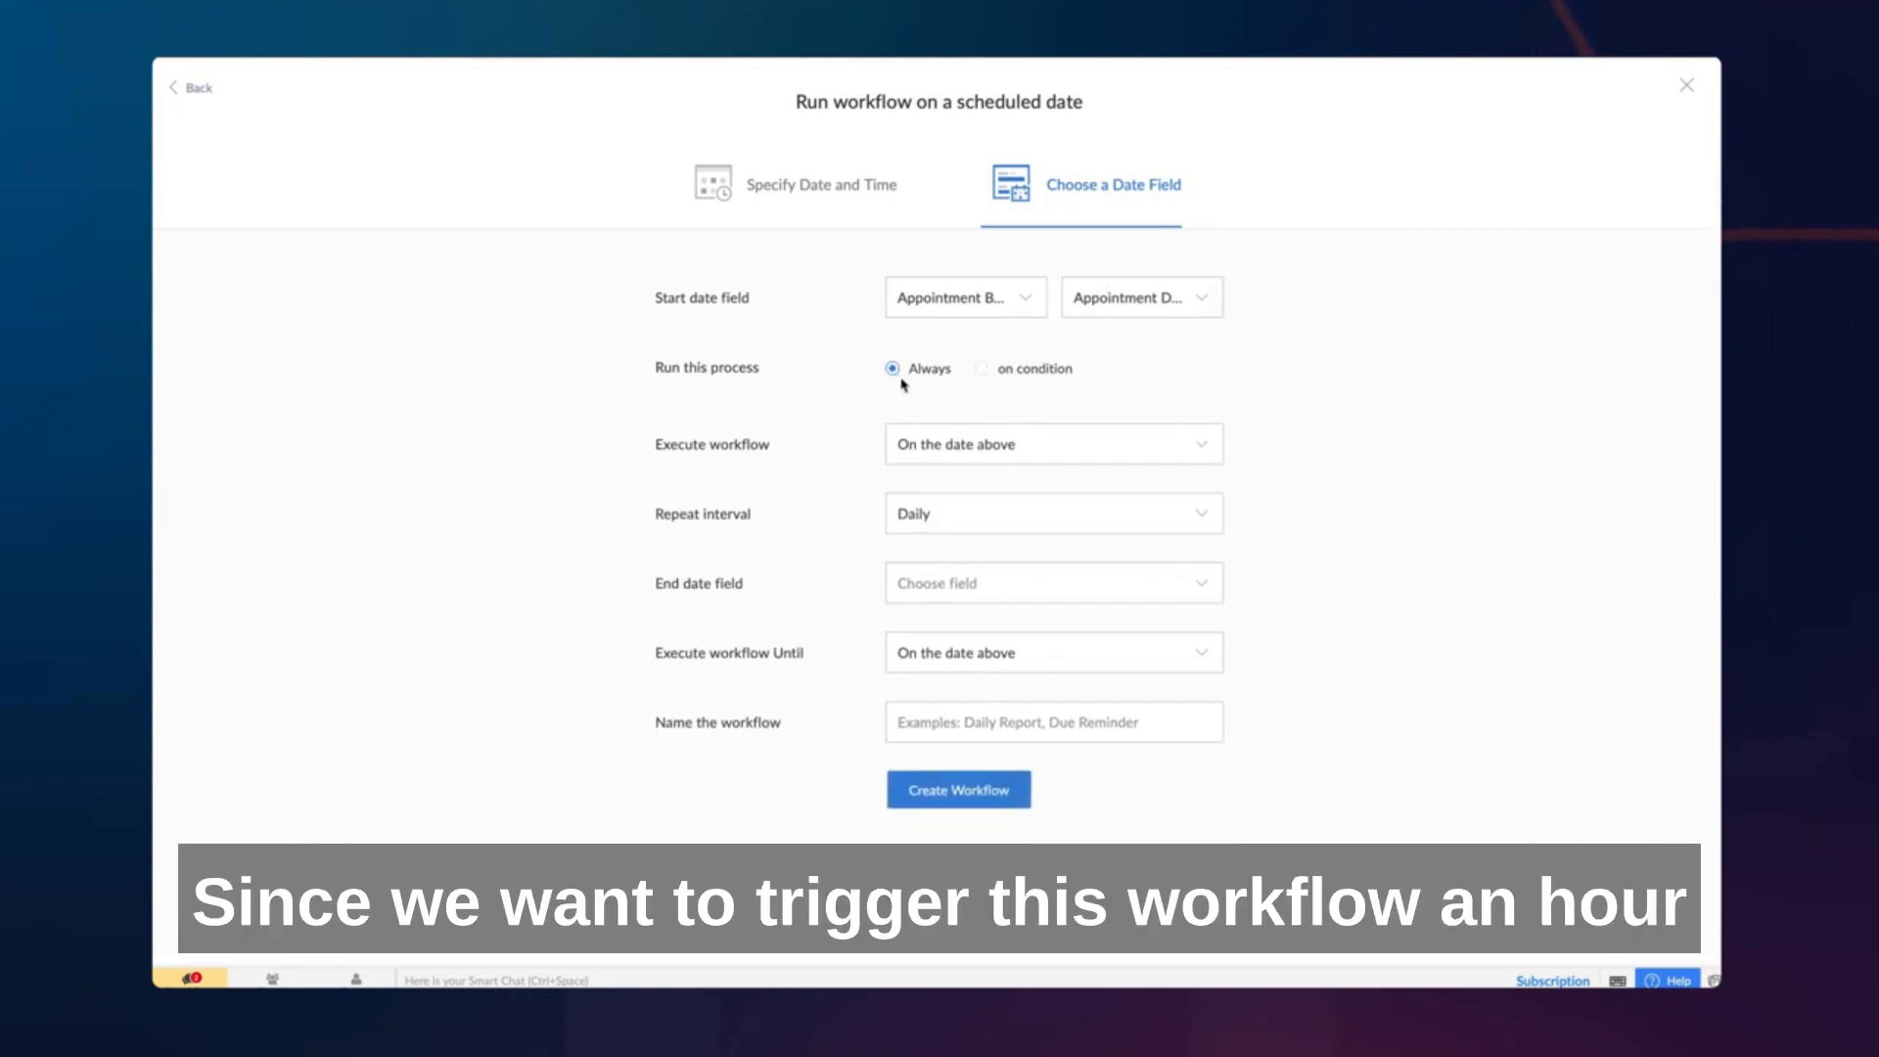
- Set the workflow to execute 60 minutes before the start date field
left_click(1067, 442)
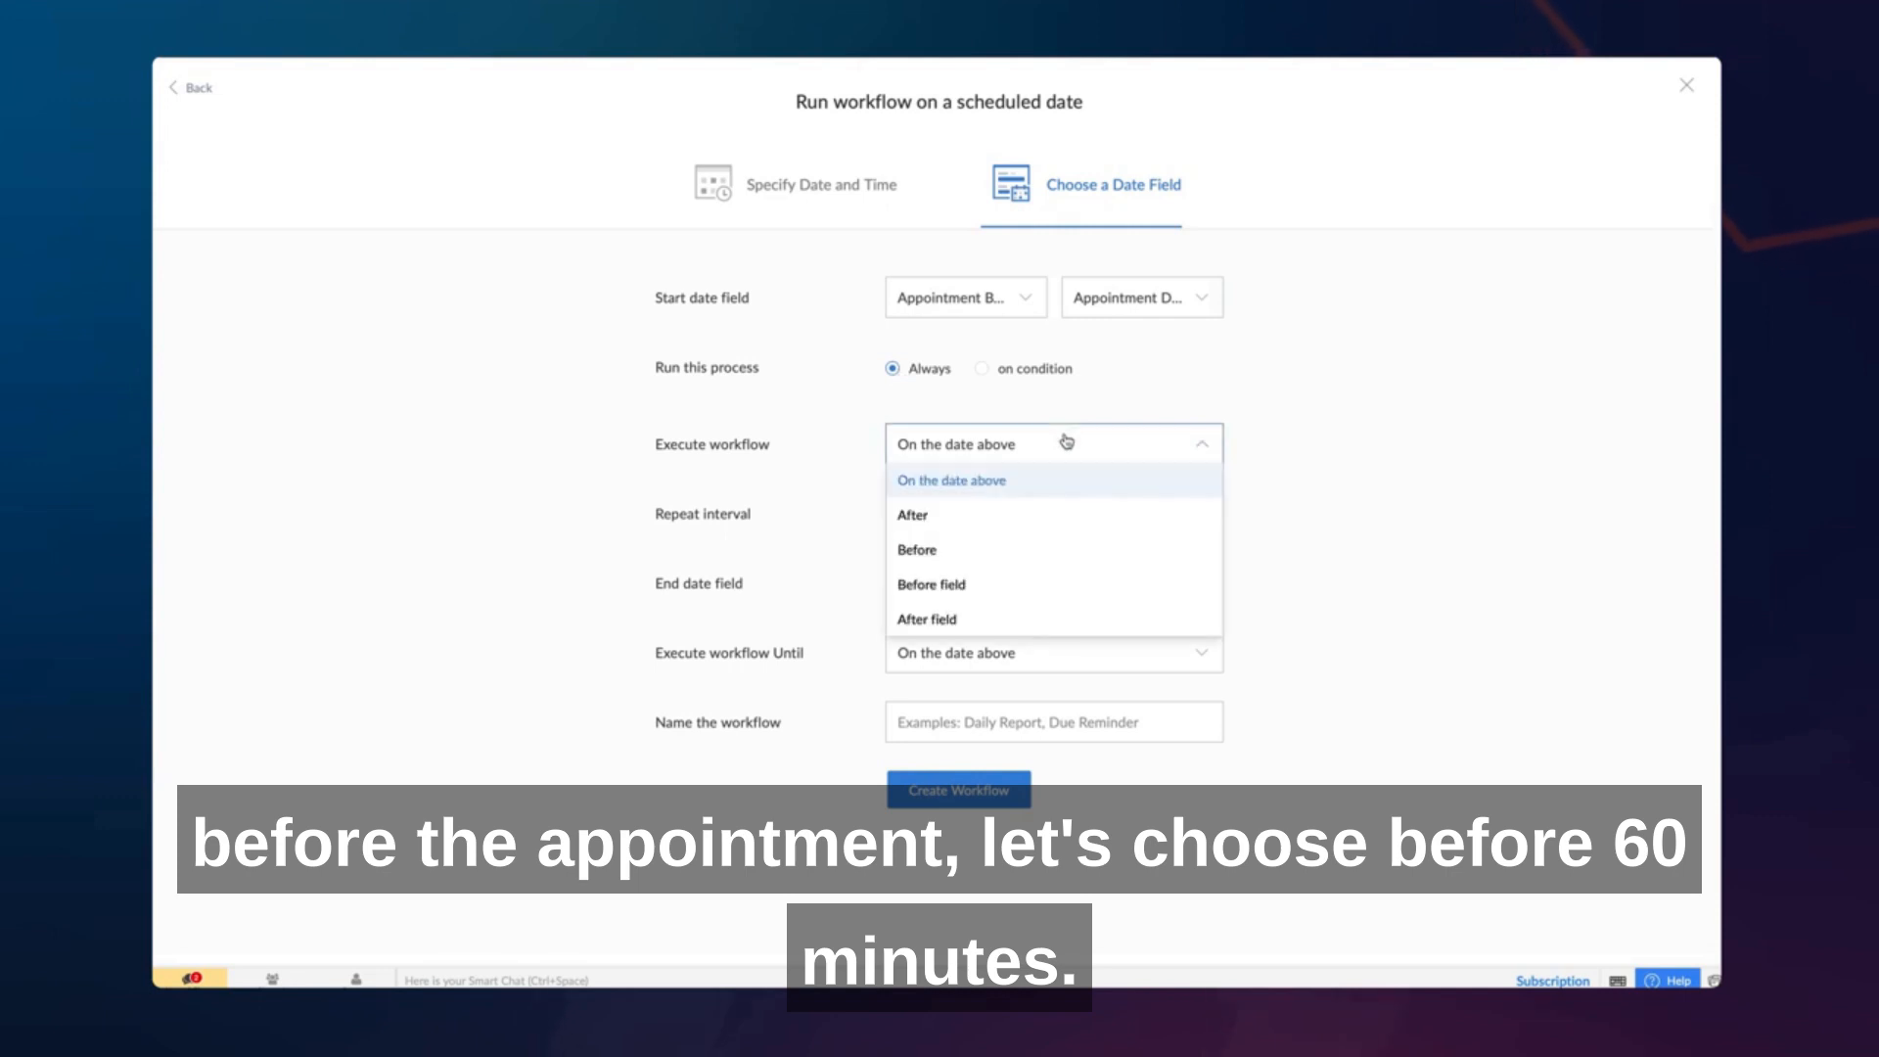
left_click(1065, 546)
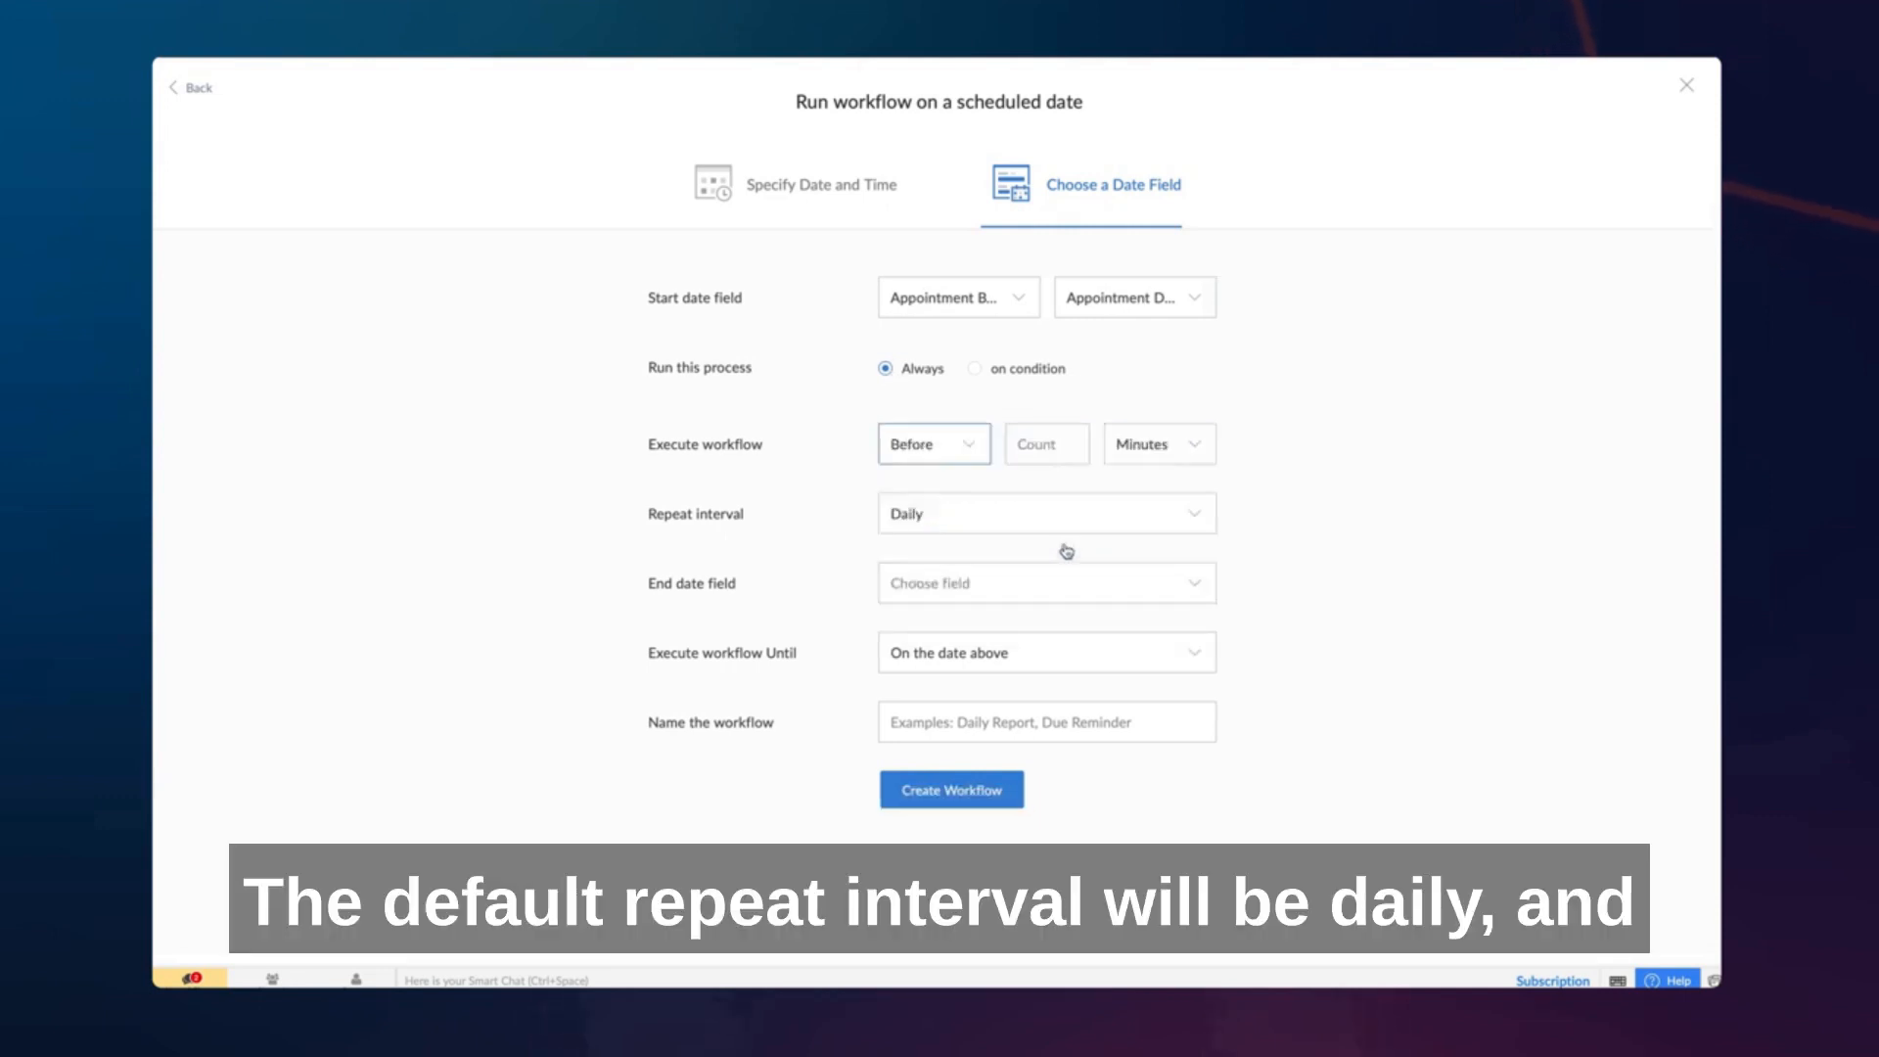
left_click(1069, 447)
type("60")
left_click(1141, 450)
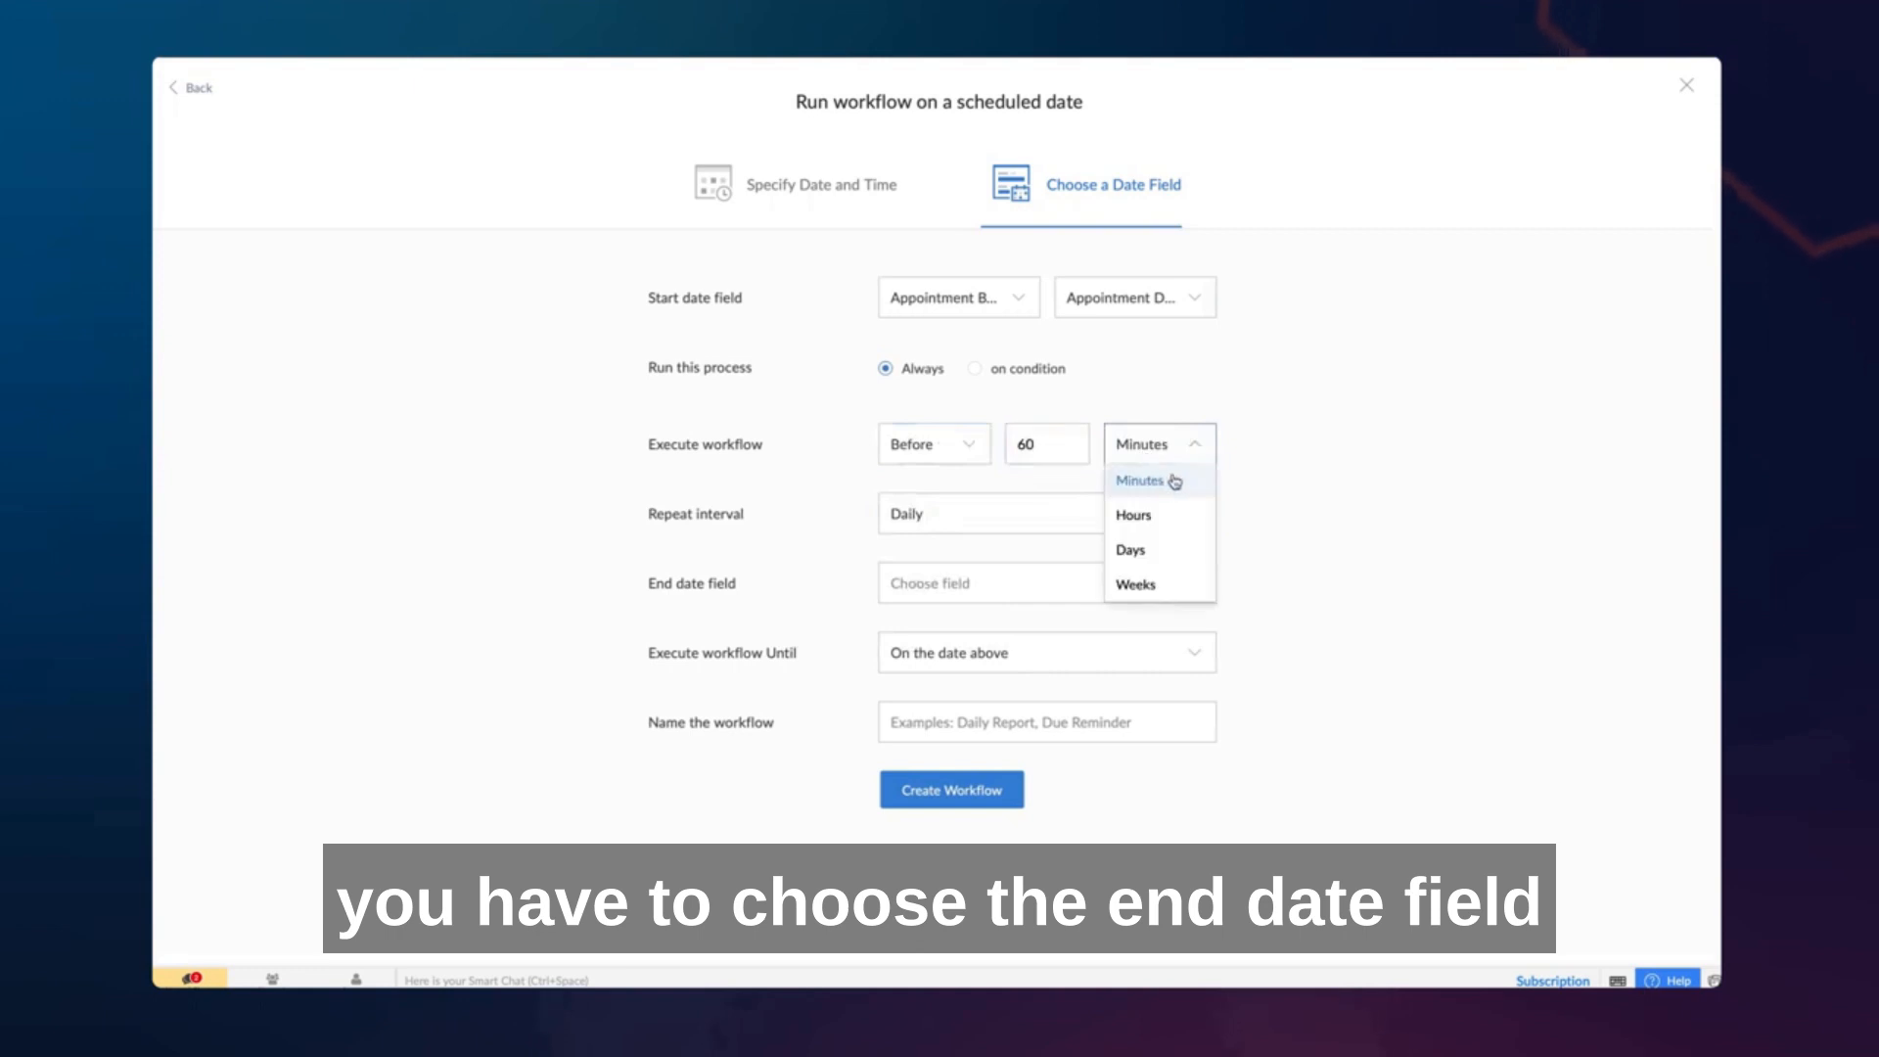
left_click(1174, 480)
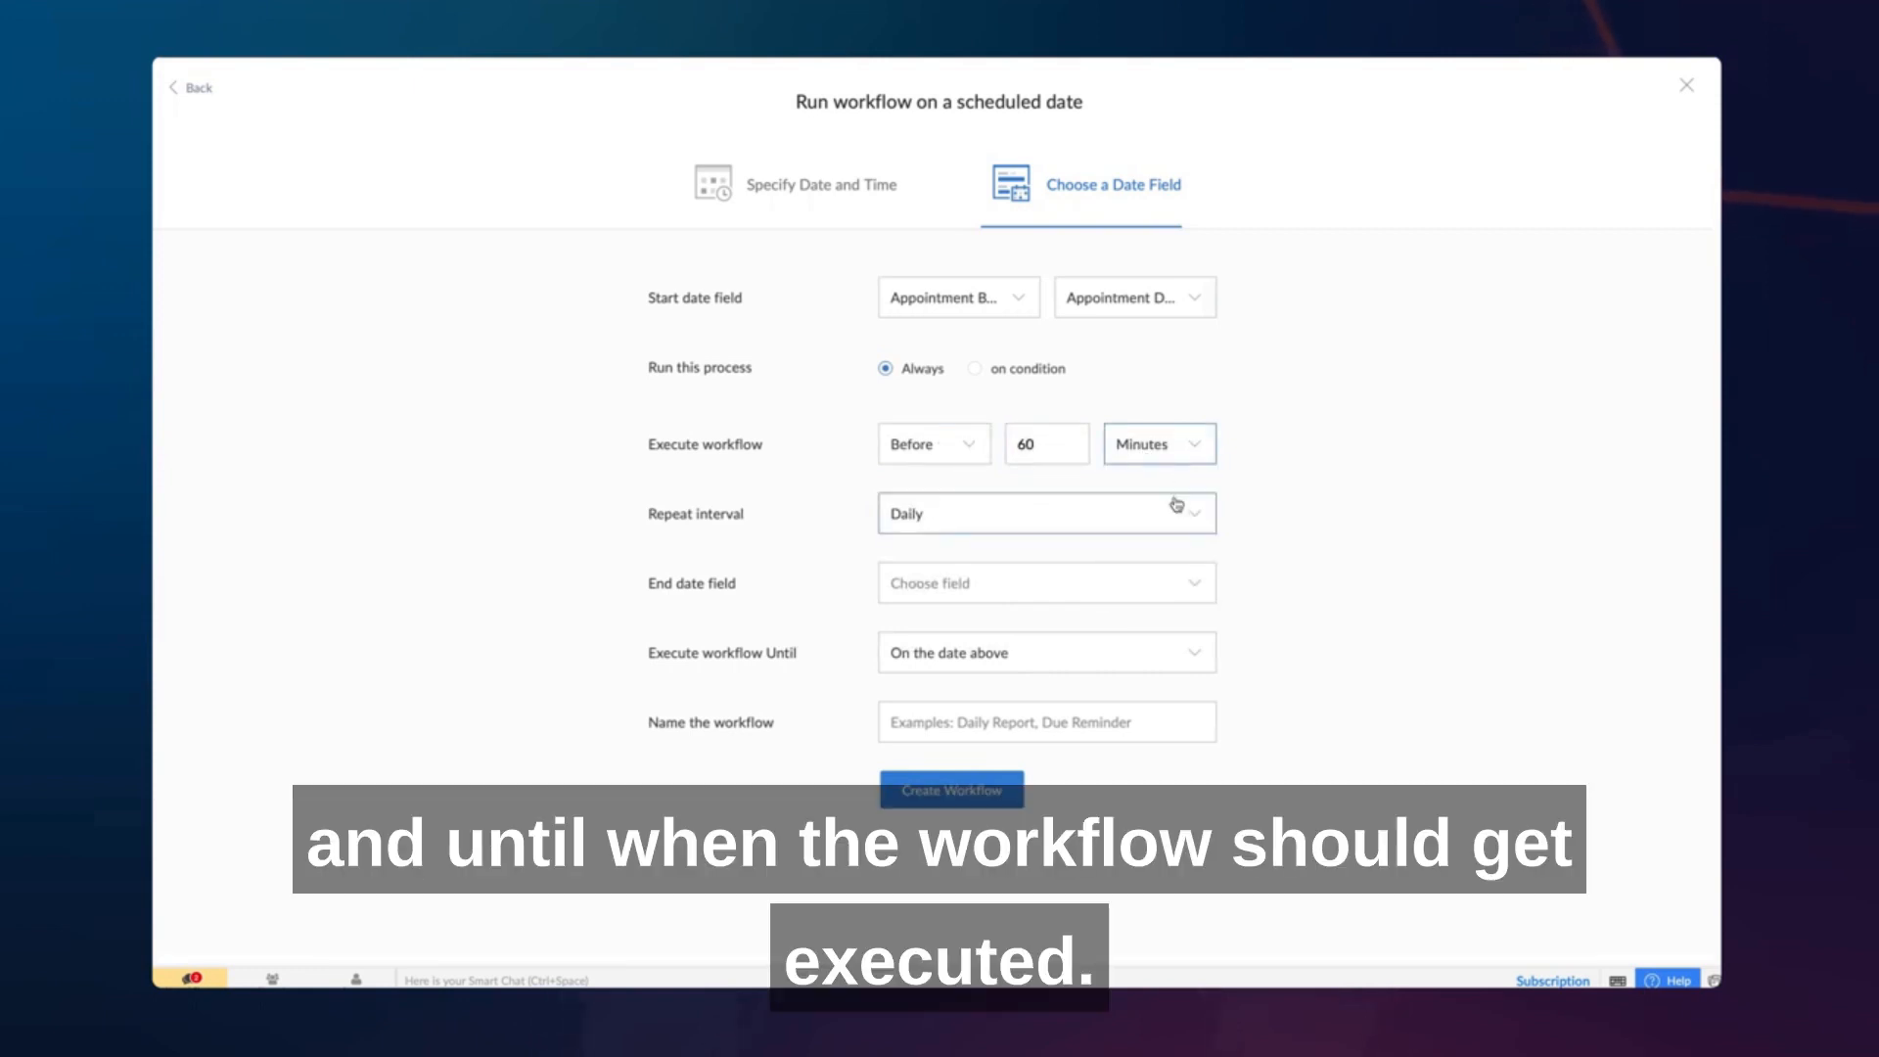
- Set the end date field to Appointment Date Time and execute the workflow until 2 days after it
left_click(1175, 577)
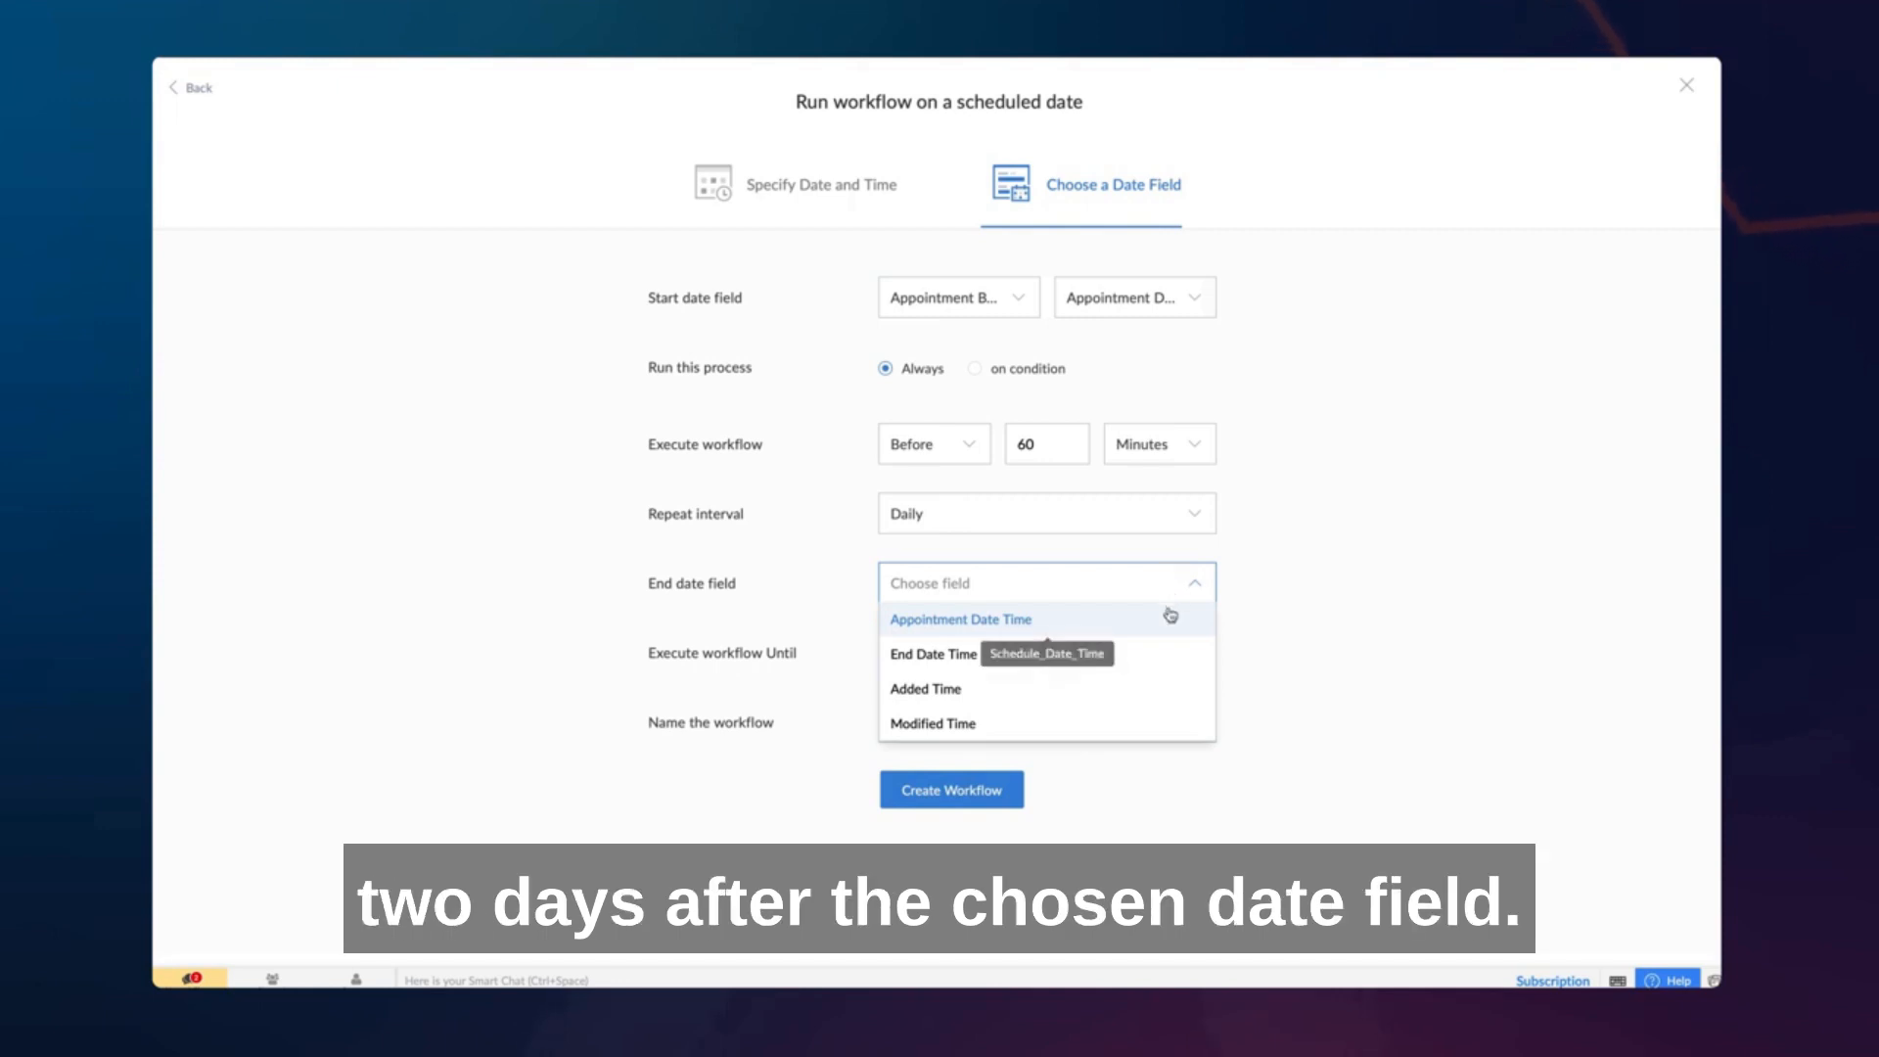
left_click(1171, 614)
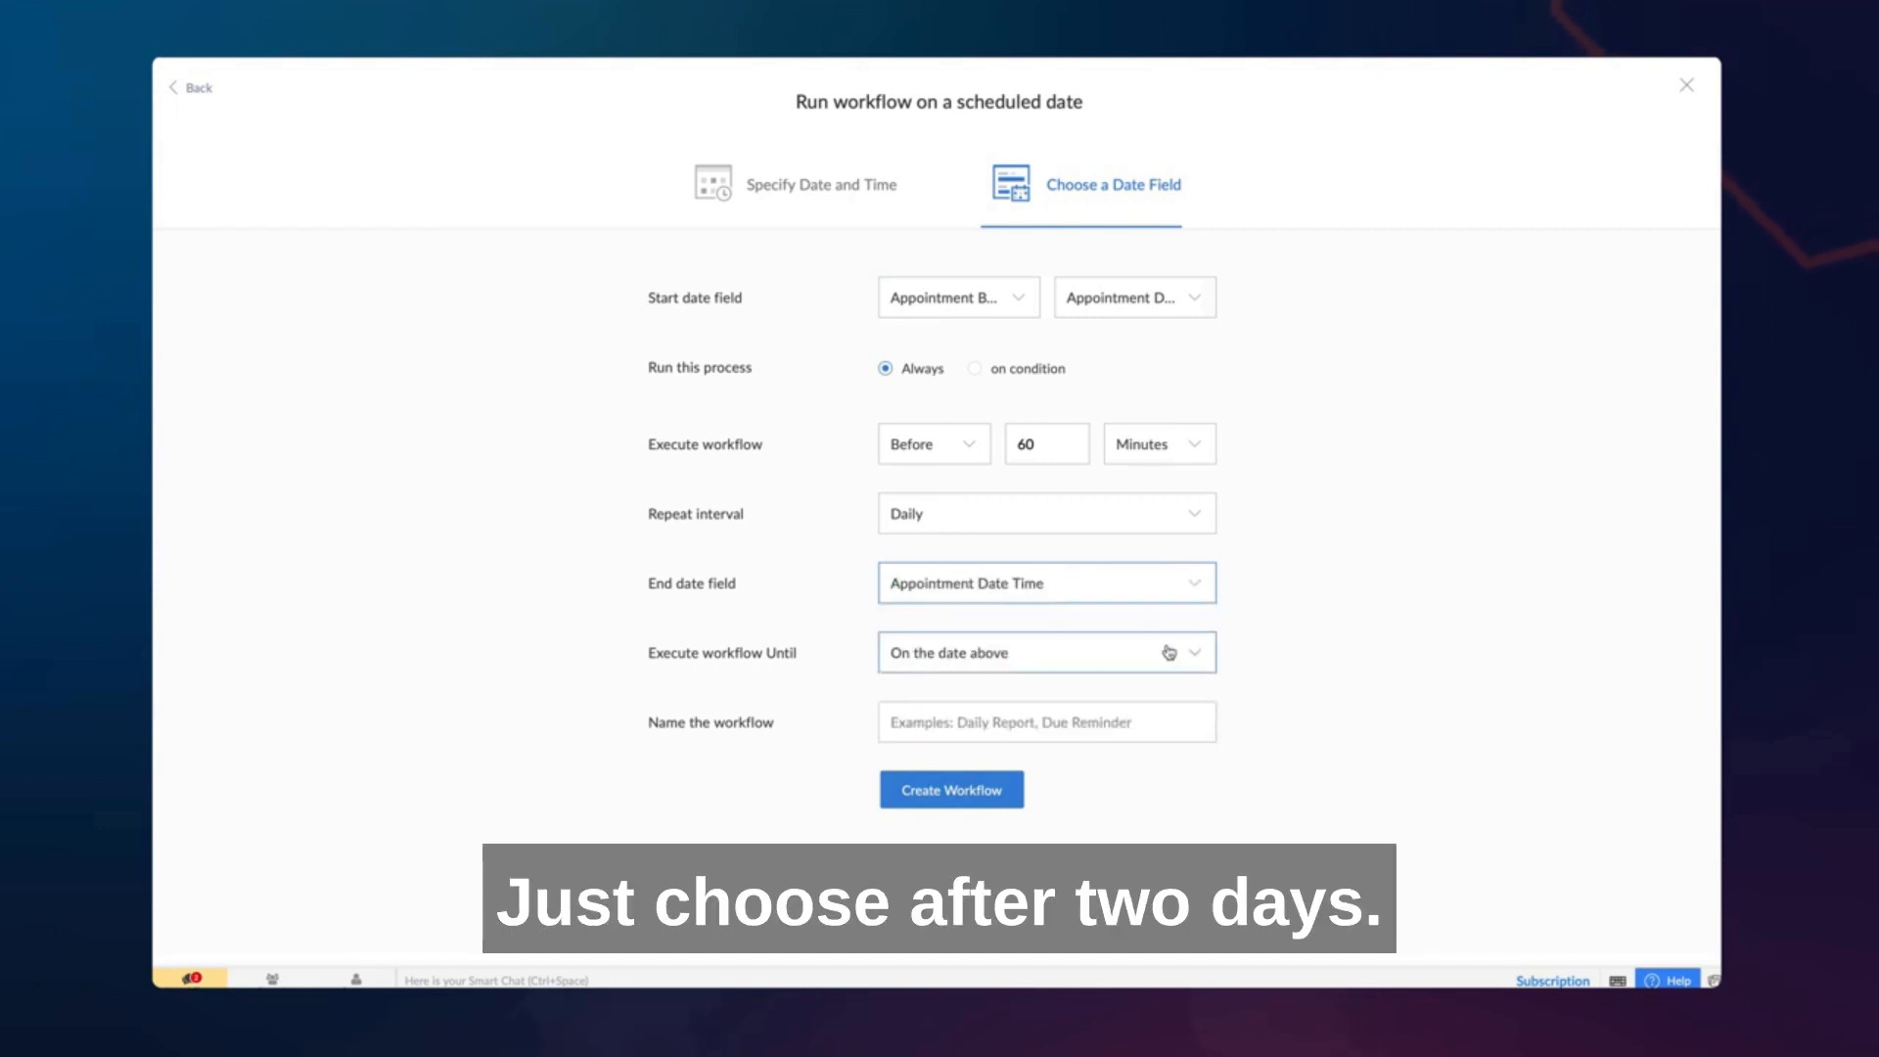
left_click(1168, 652)
left_click(1155, 722)
left_click(1069, 652)
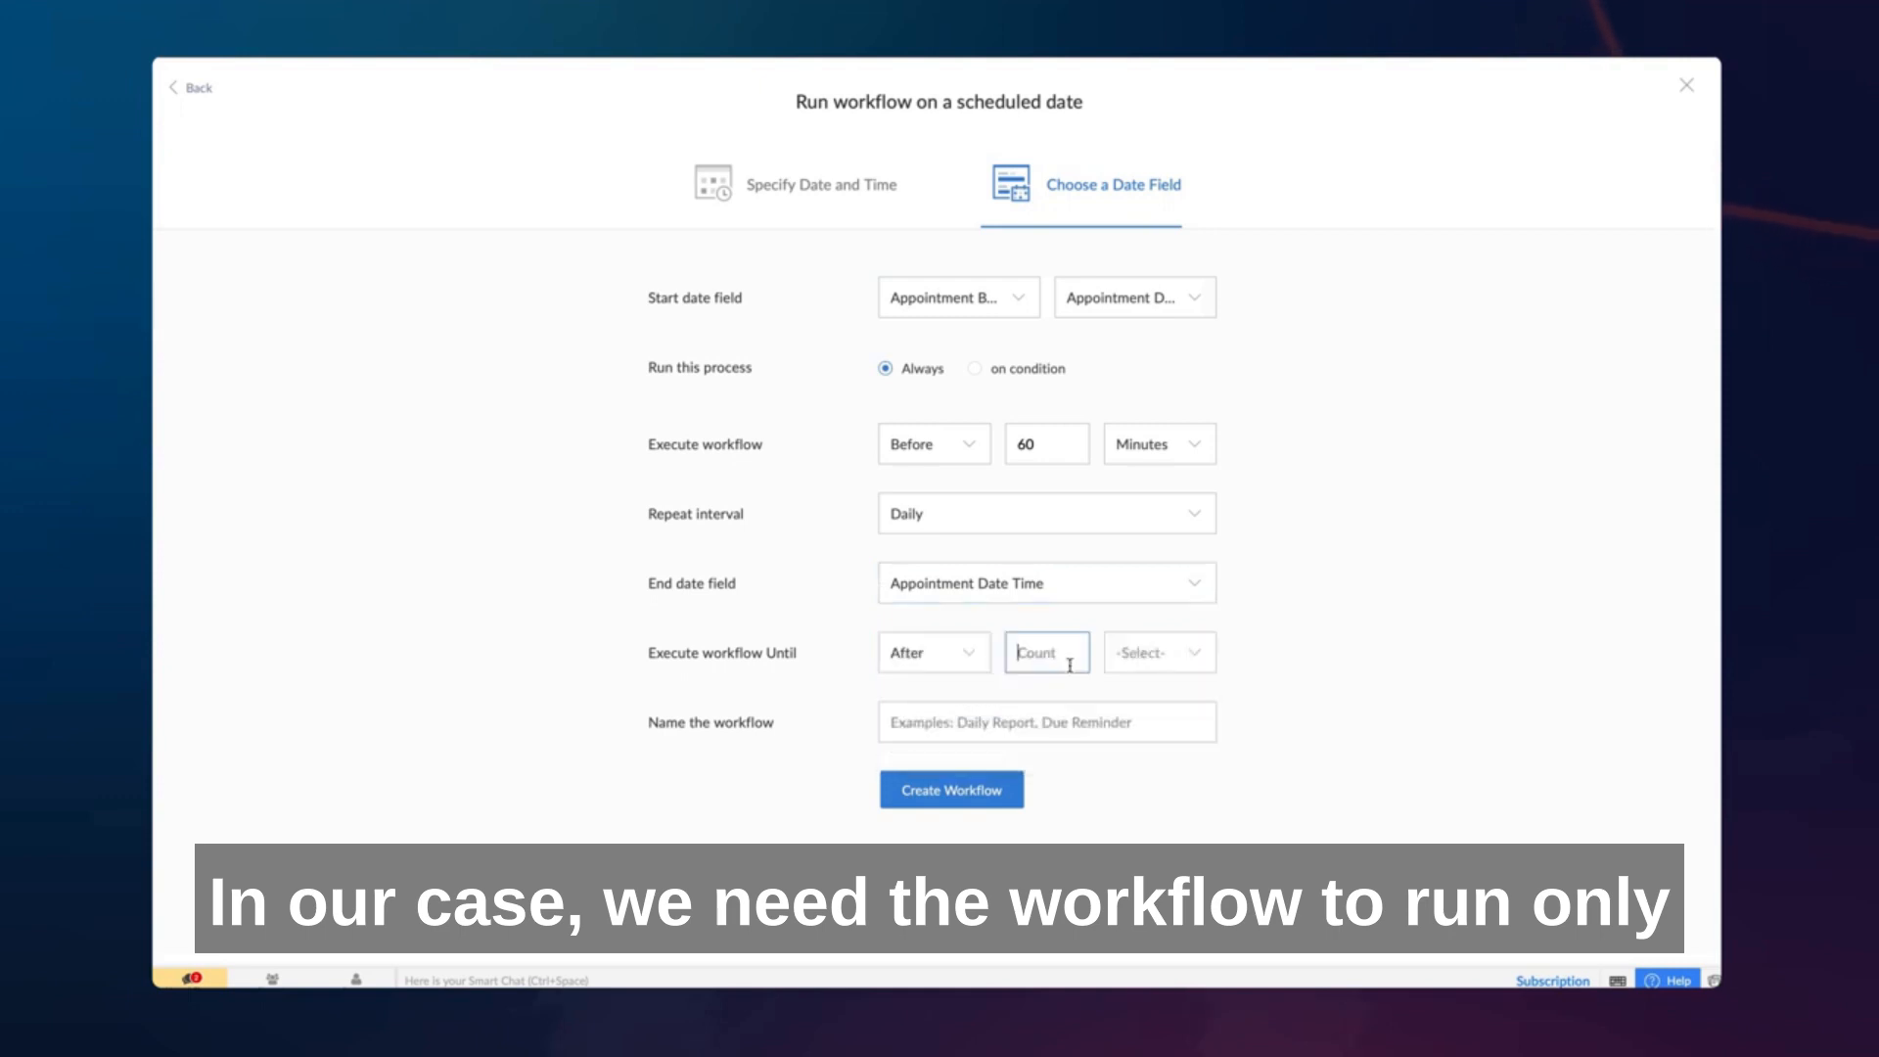
type("2")
left_click(1170, 651)
left_click(1172, 688)
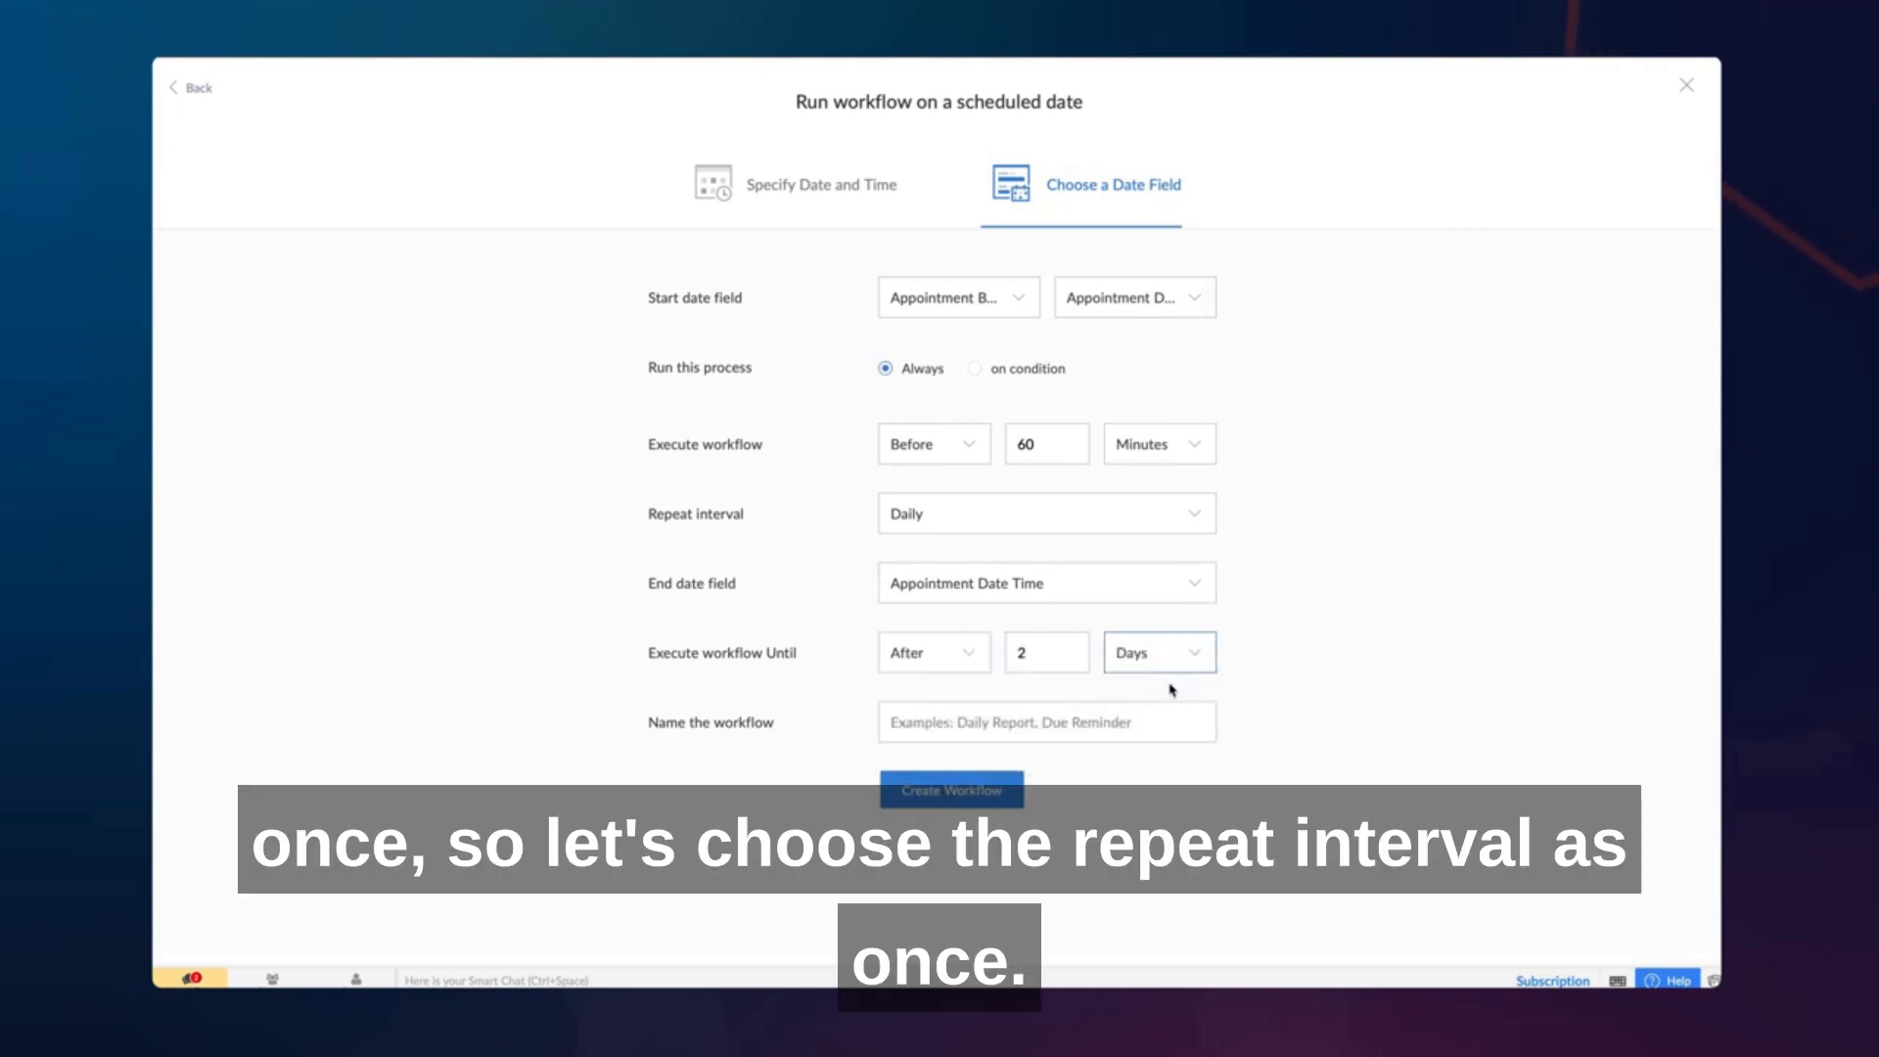
- Set the repeat interval to Once, name the workflow Appointment Reminder and create it
left_click(1166, 532)
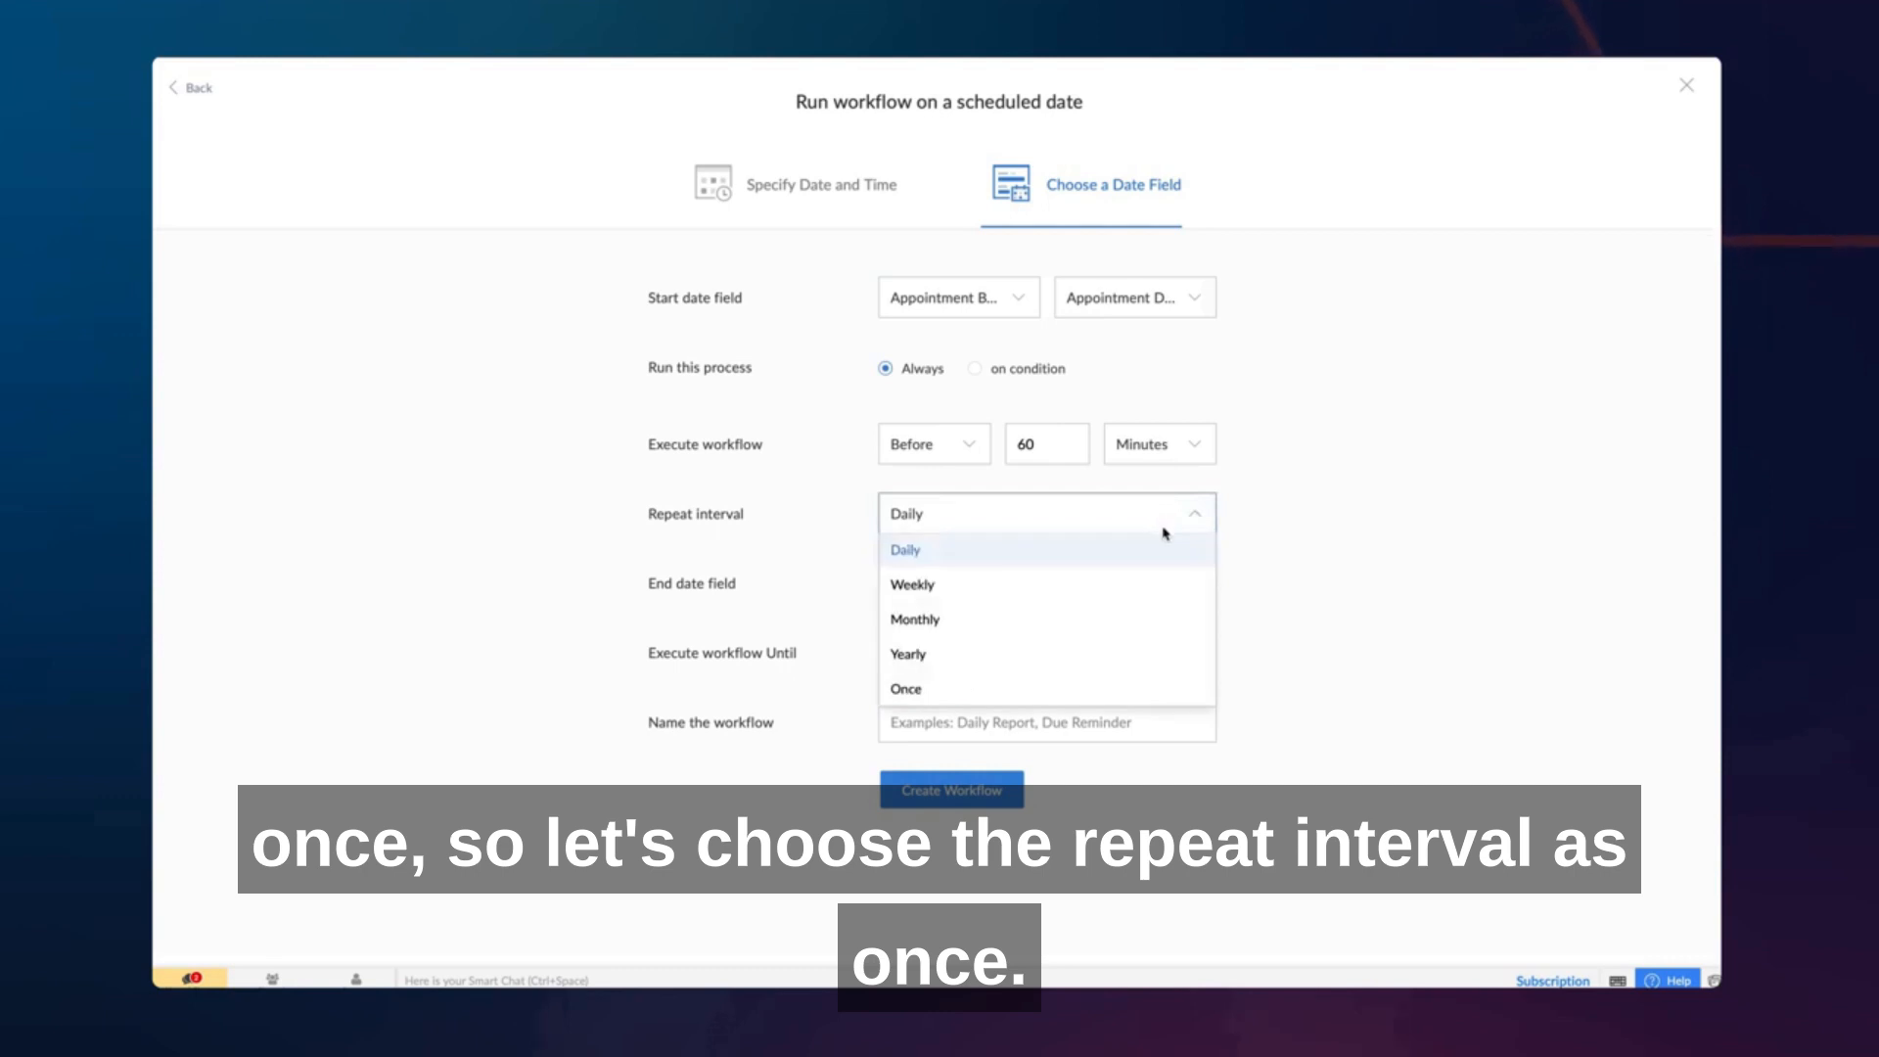
left_click(1128, 685)
left_click(1135, 587)
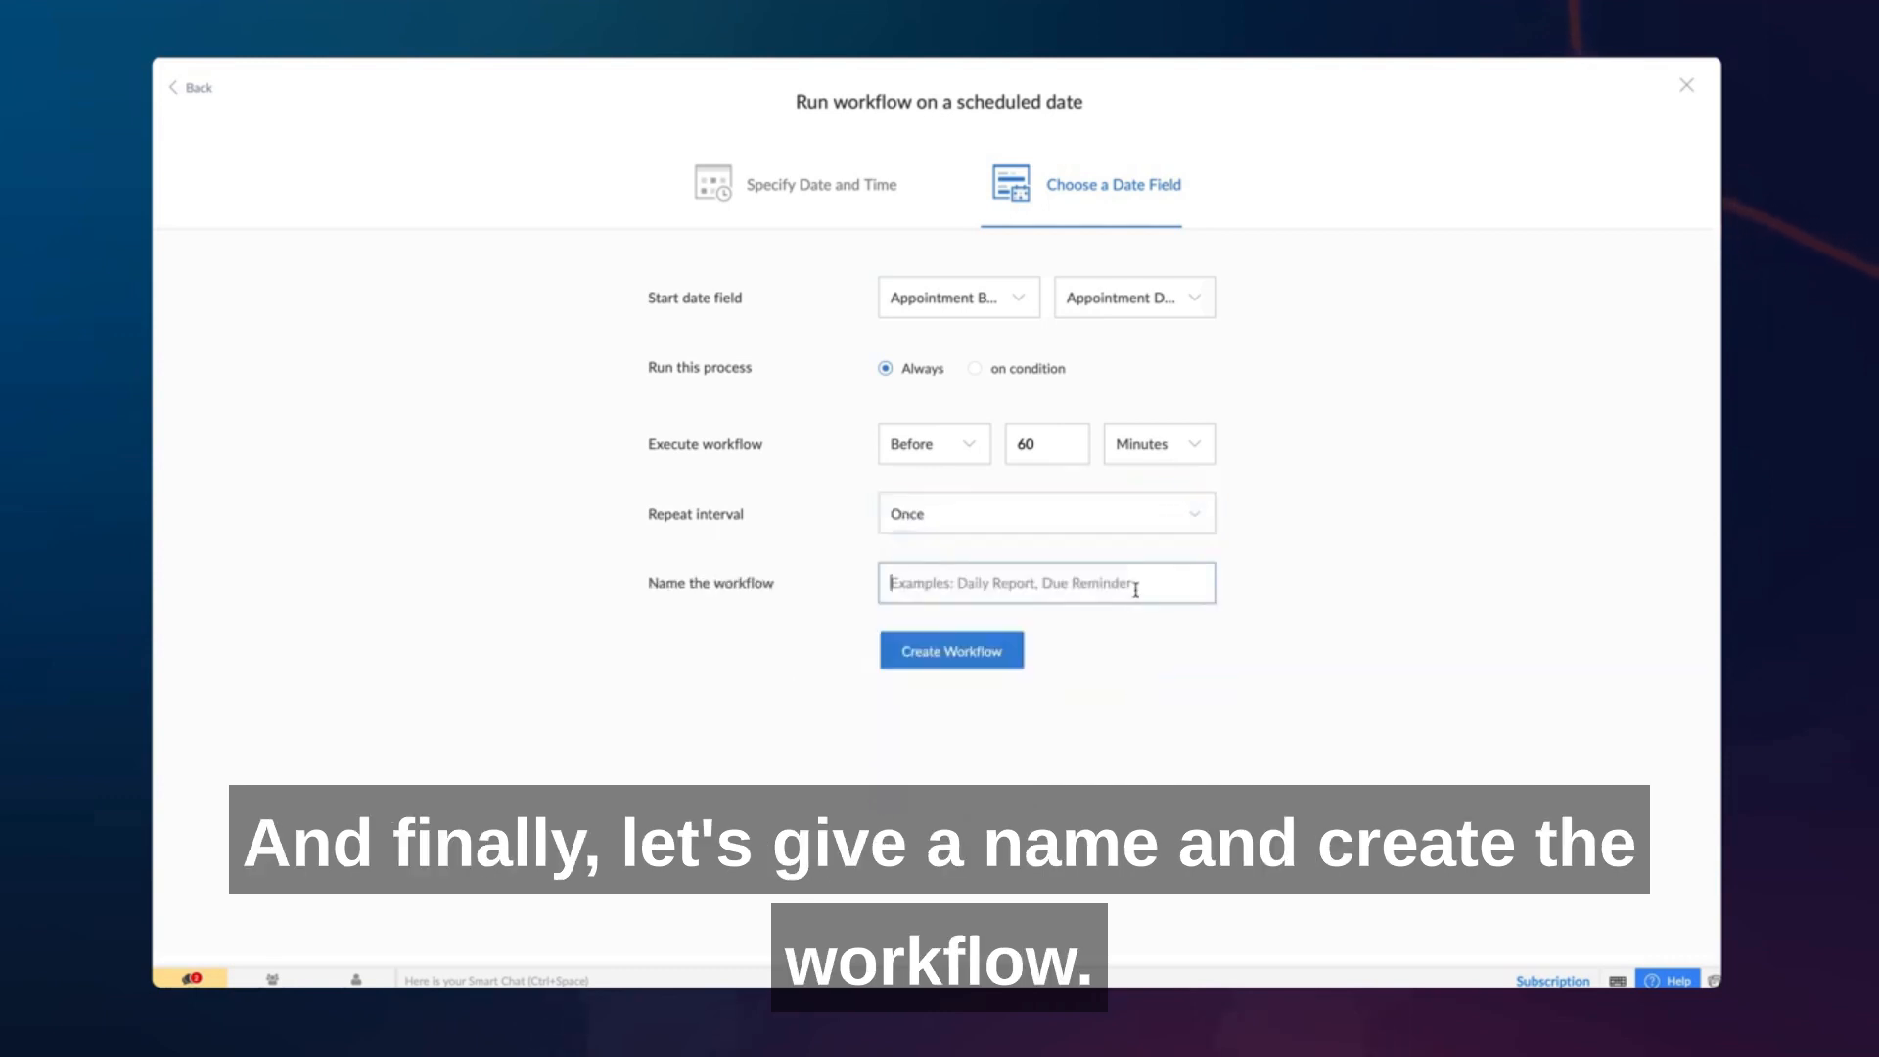
type("Appointment Reminder")
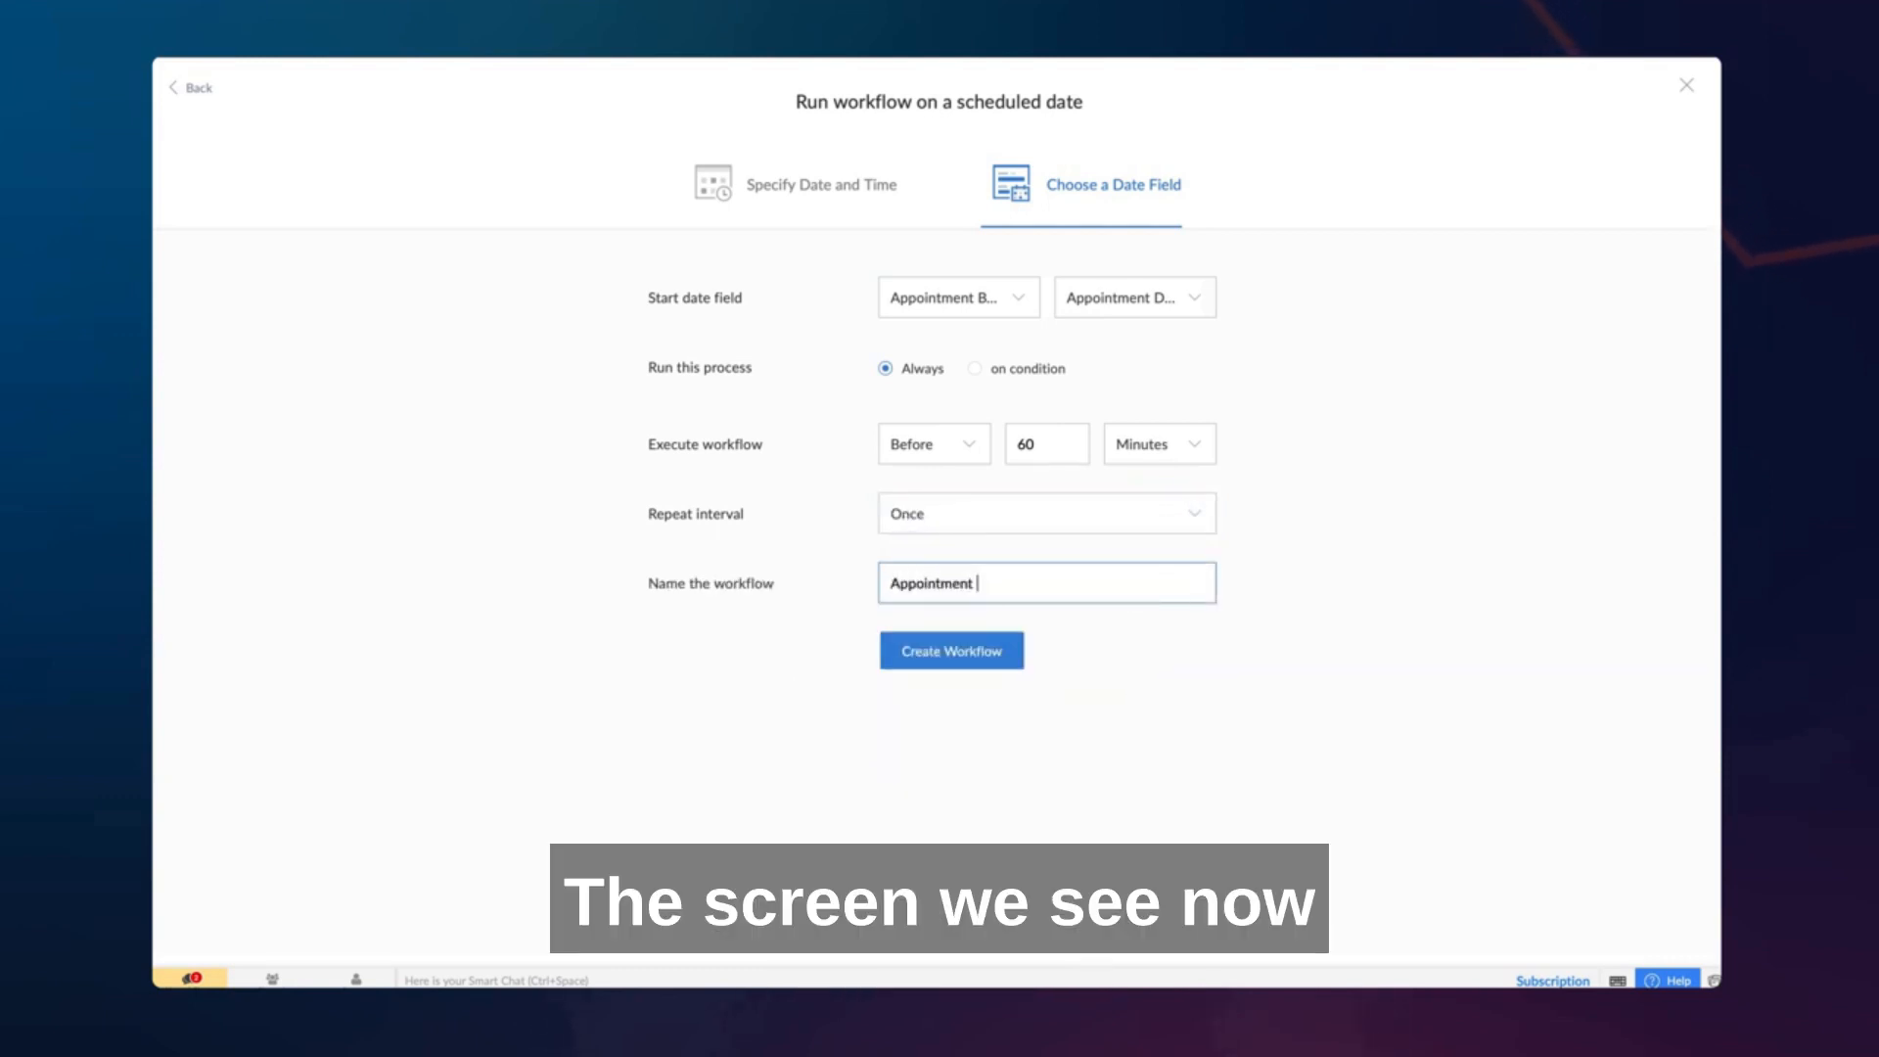
left_click(1005, 650)
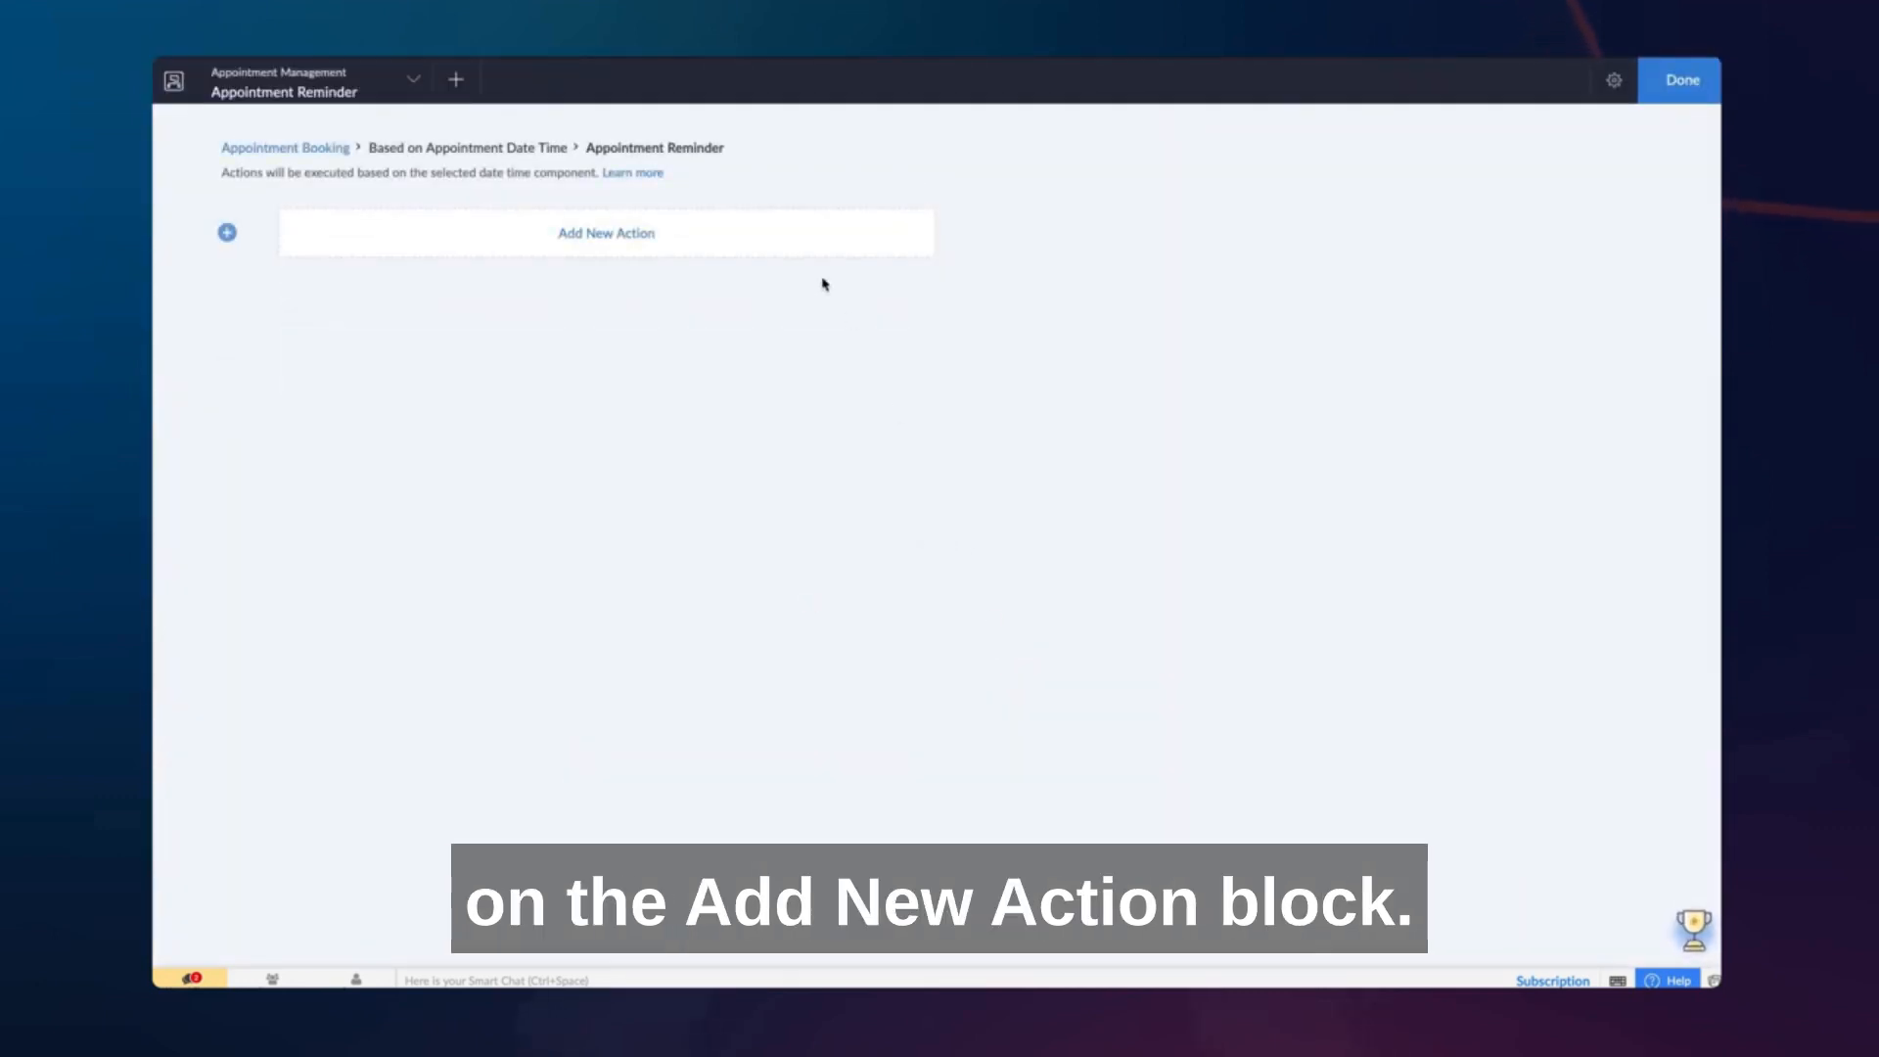
- Add a Send email notification action to the Appointment Reminder workflow
left_click(777, 232)
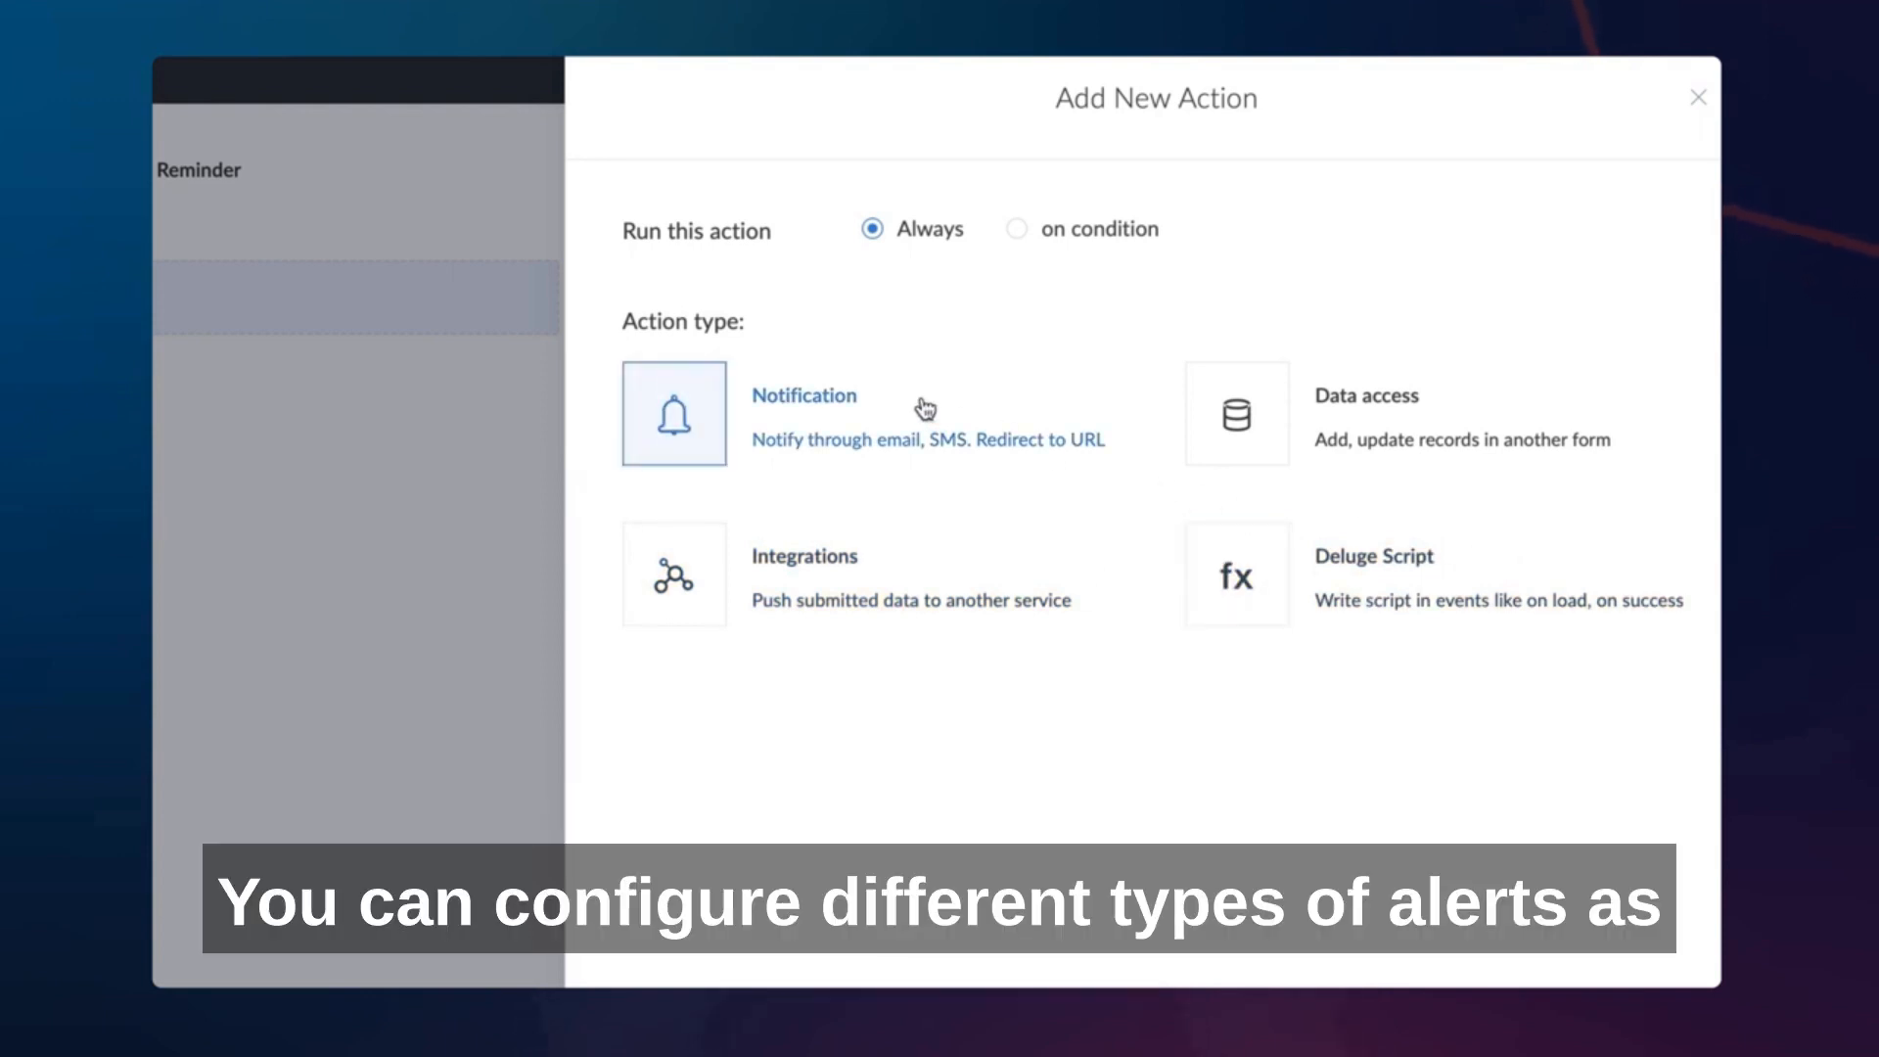
left_click(925, 409)
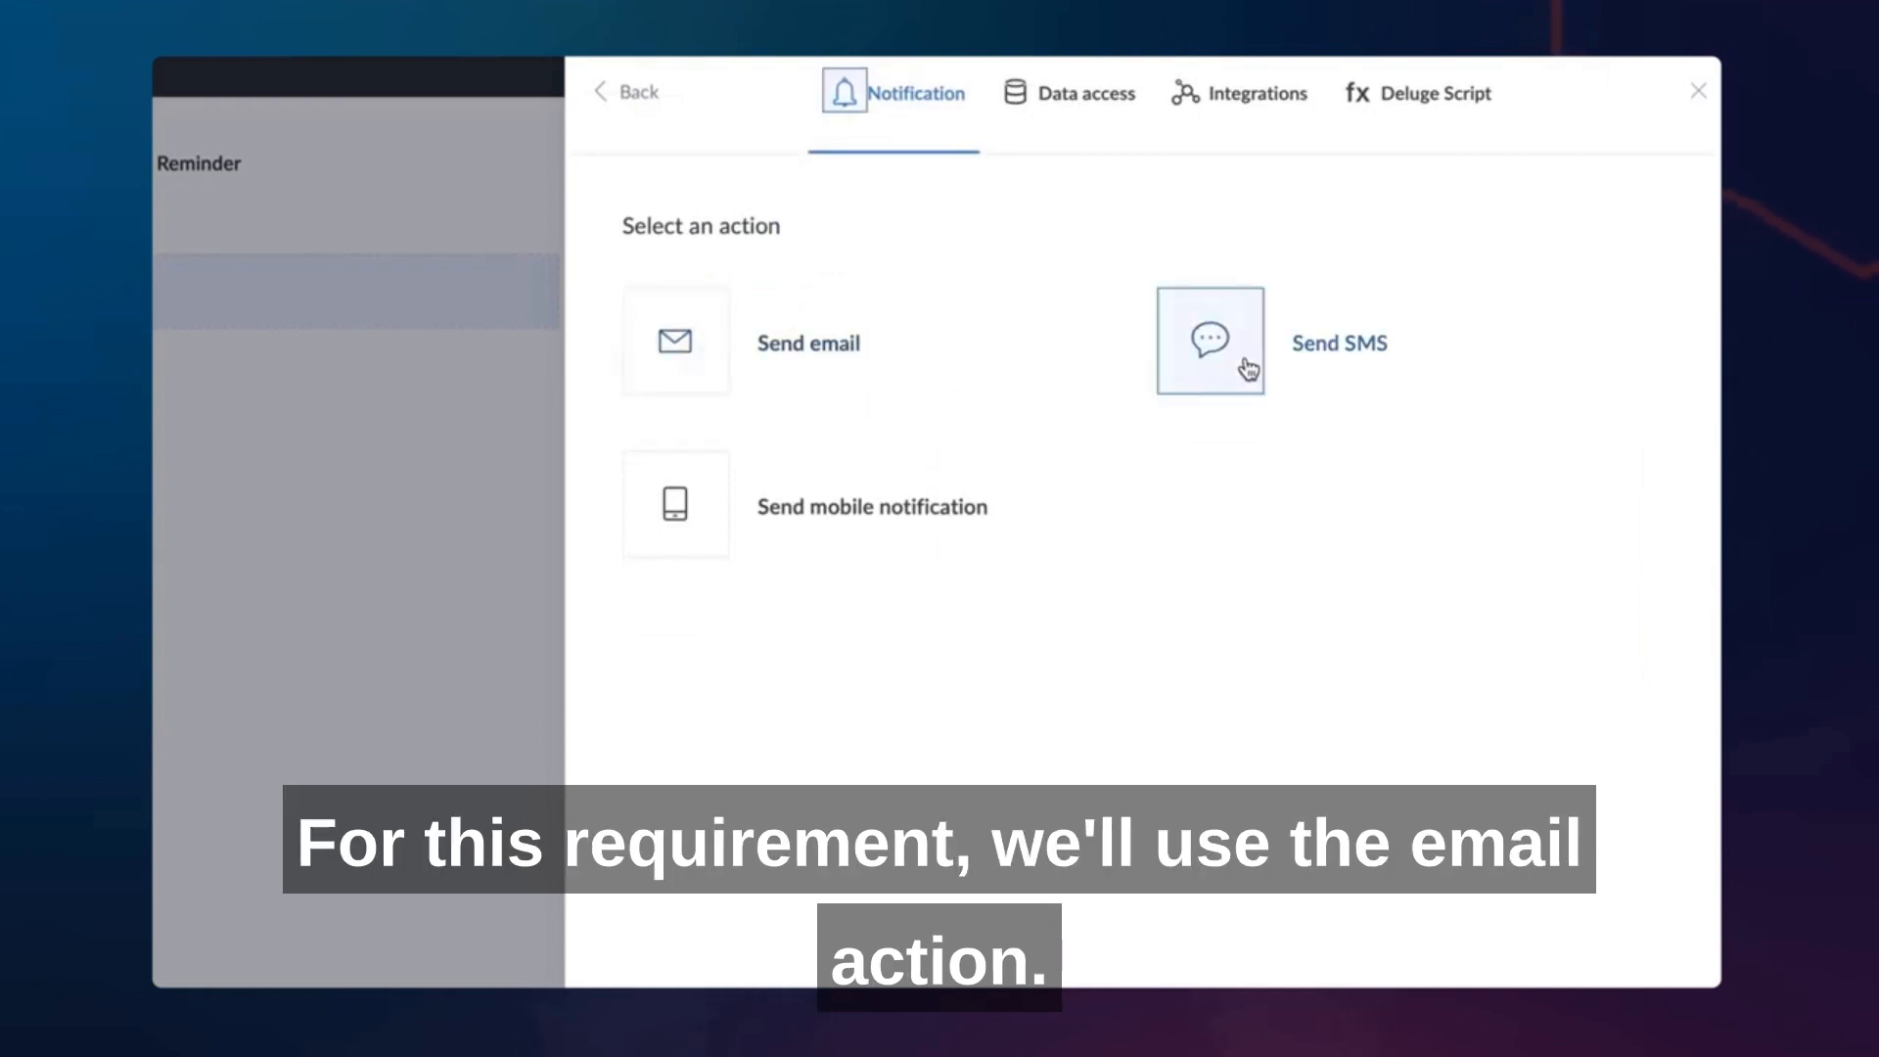
left_click(808, 344)
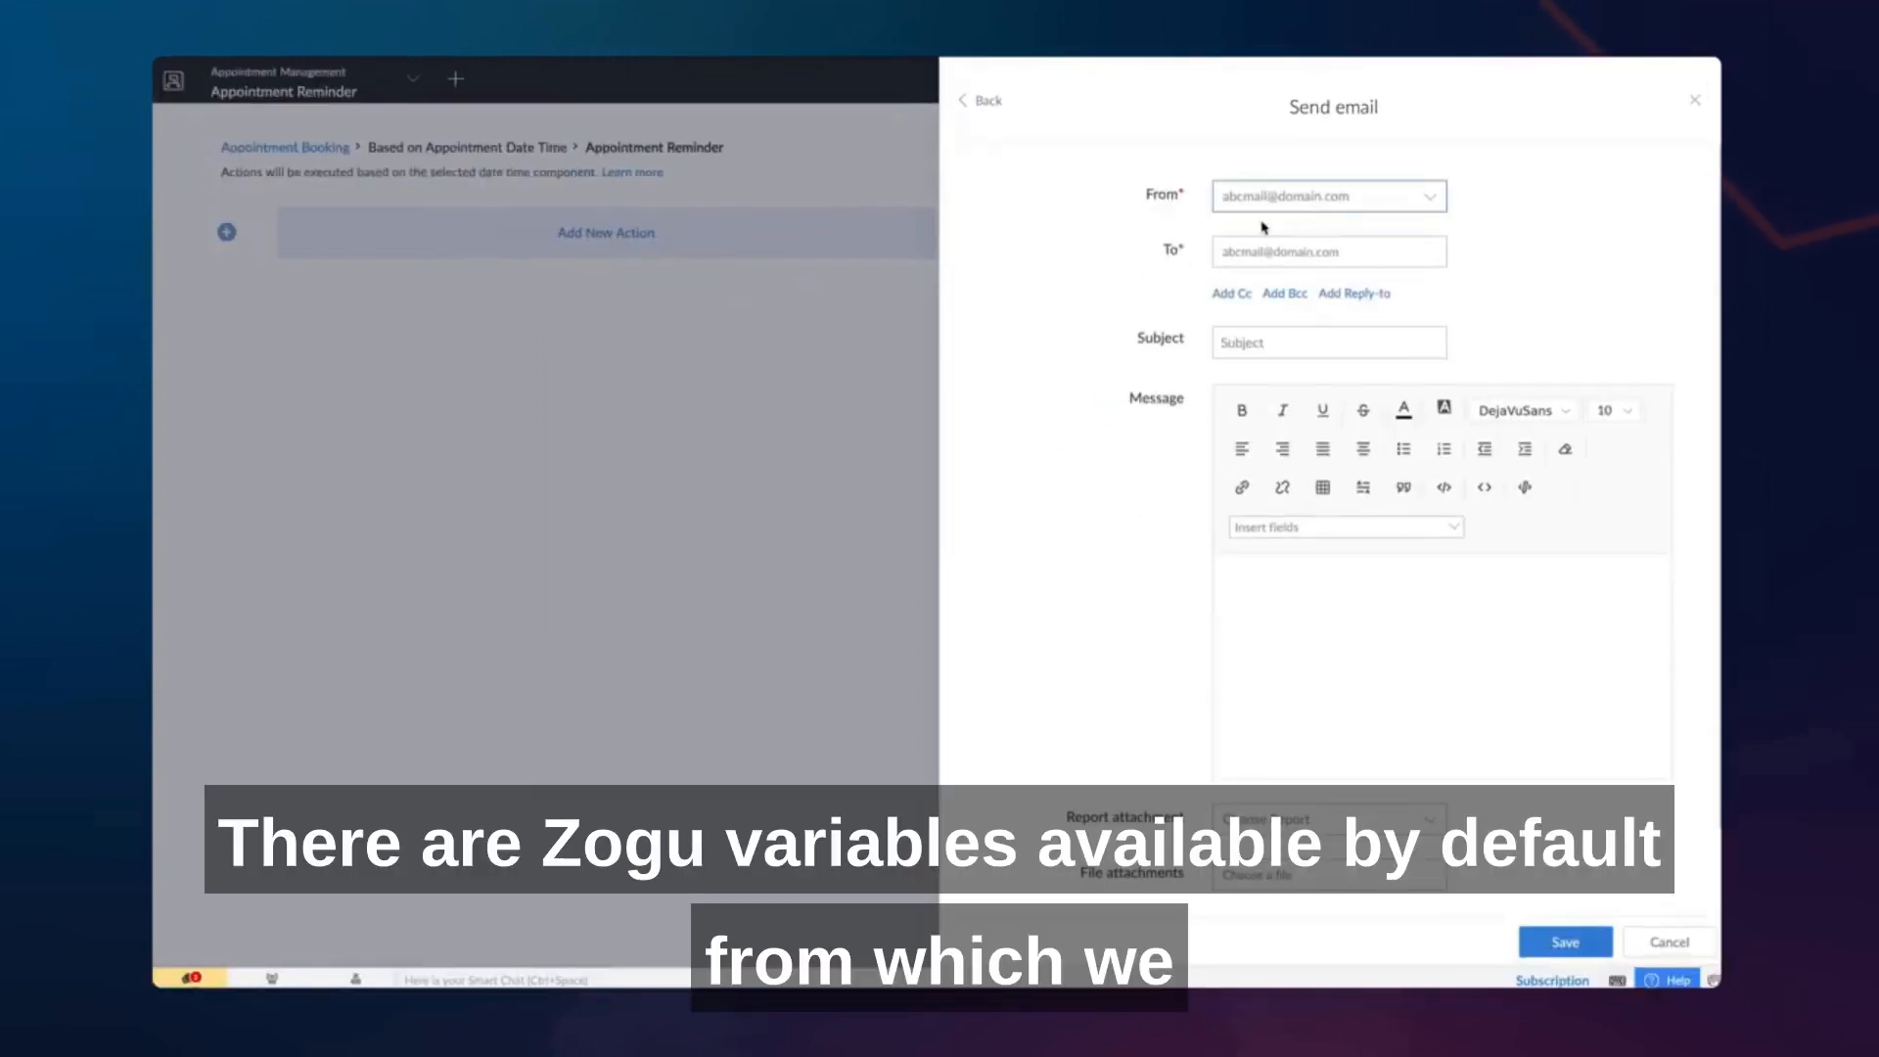
- Set the email's sender to the admin's email address and its recipient to the Customer Email form field
left_click(1294, 198)
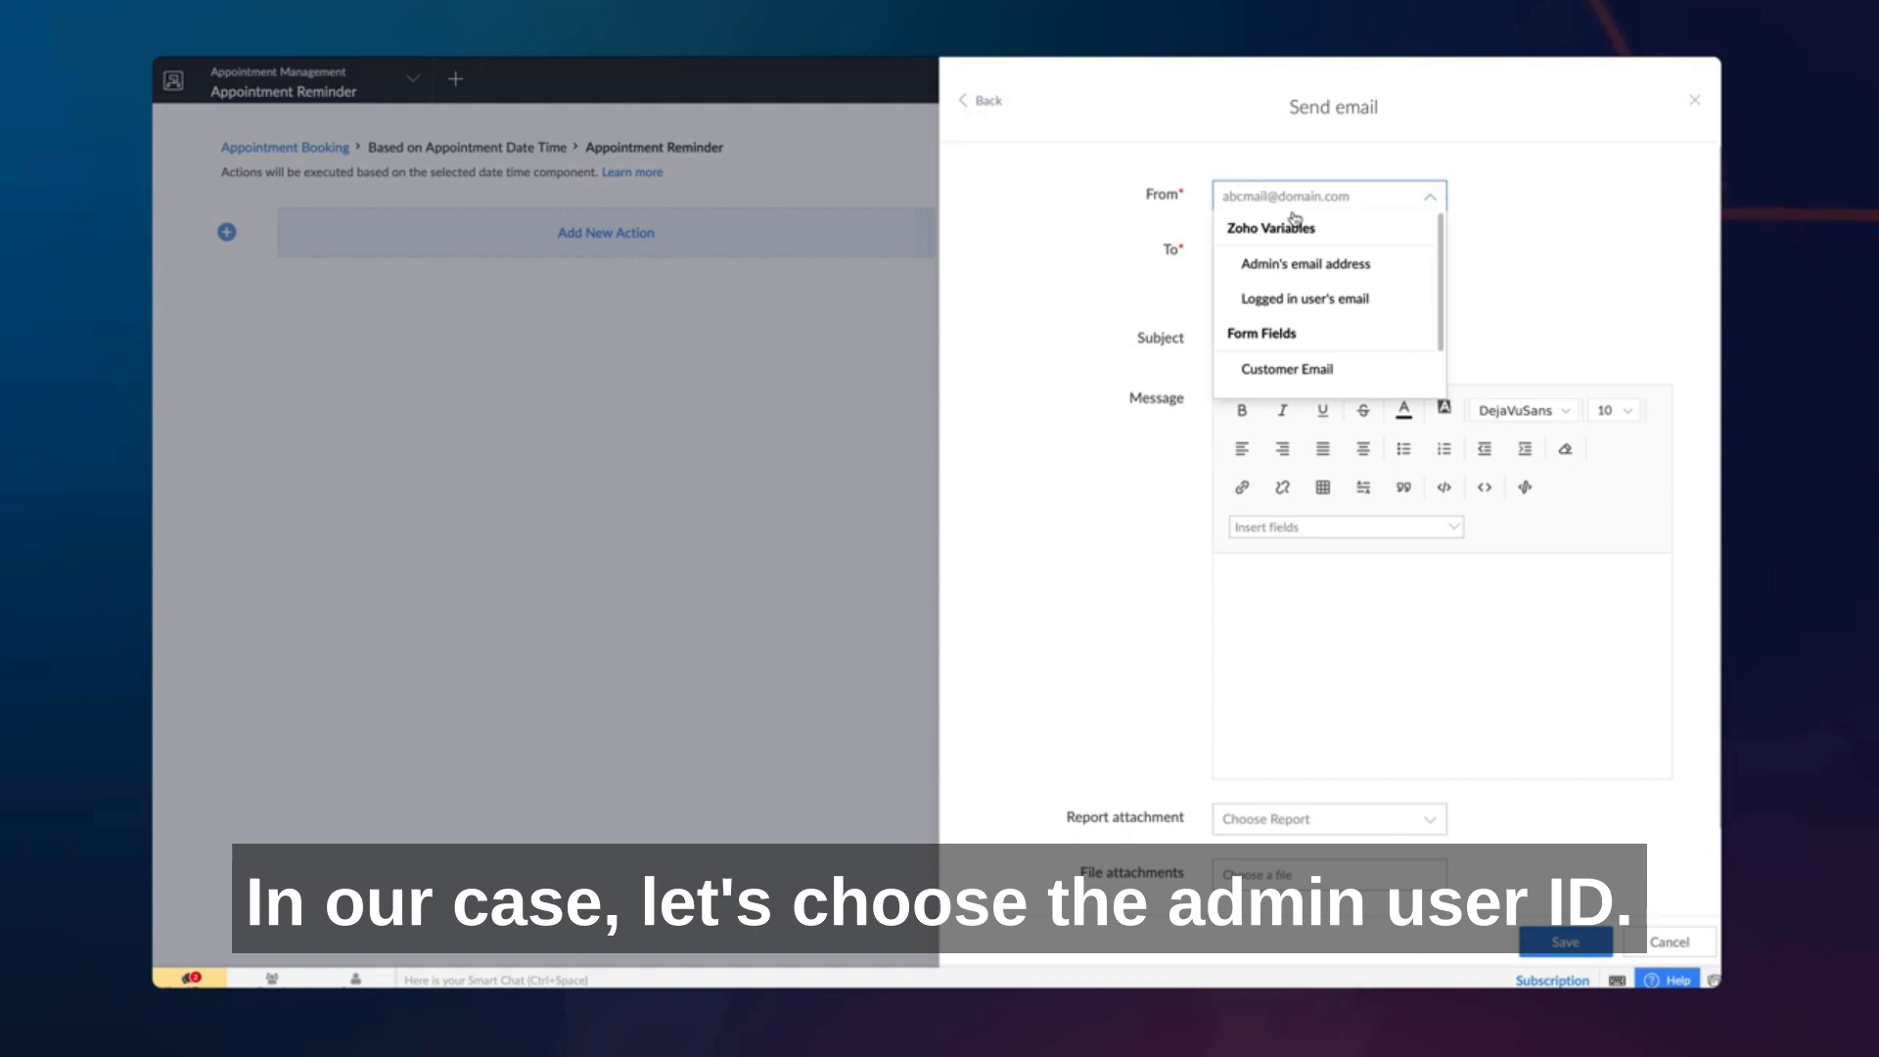
left_click(1293, 261)
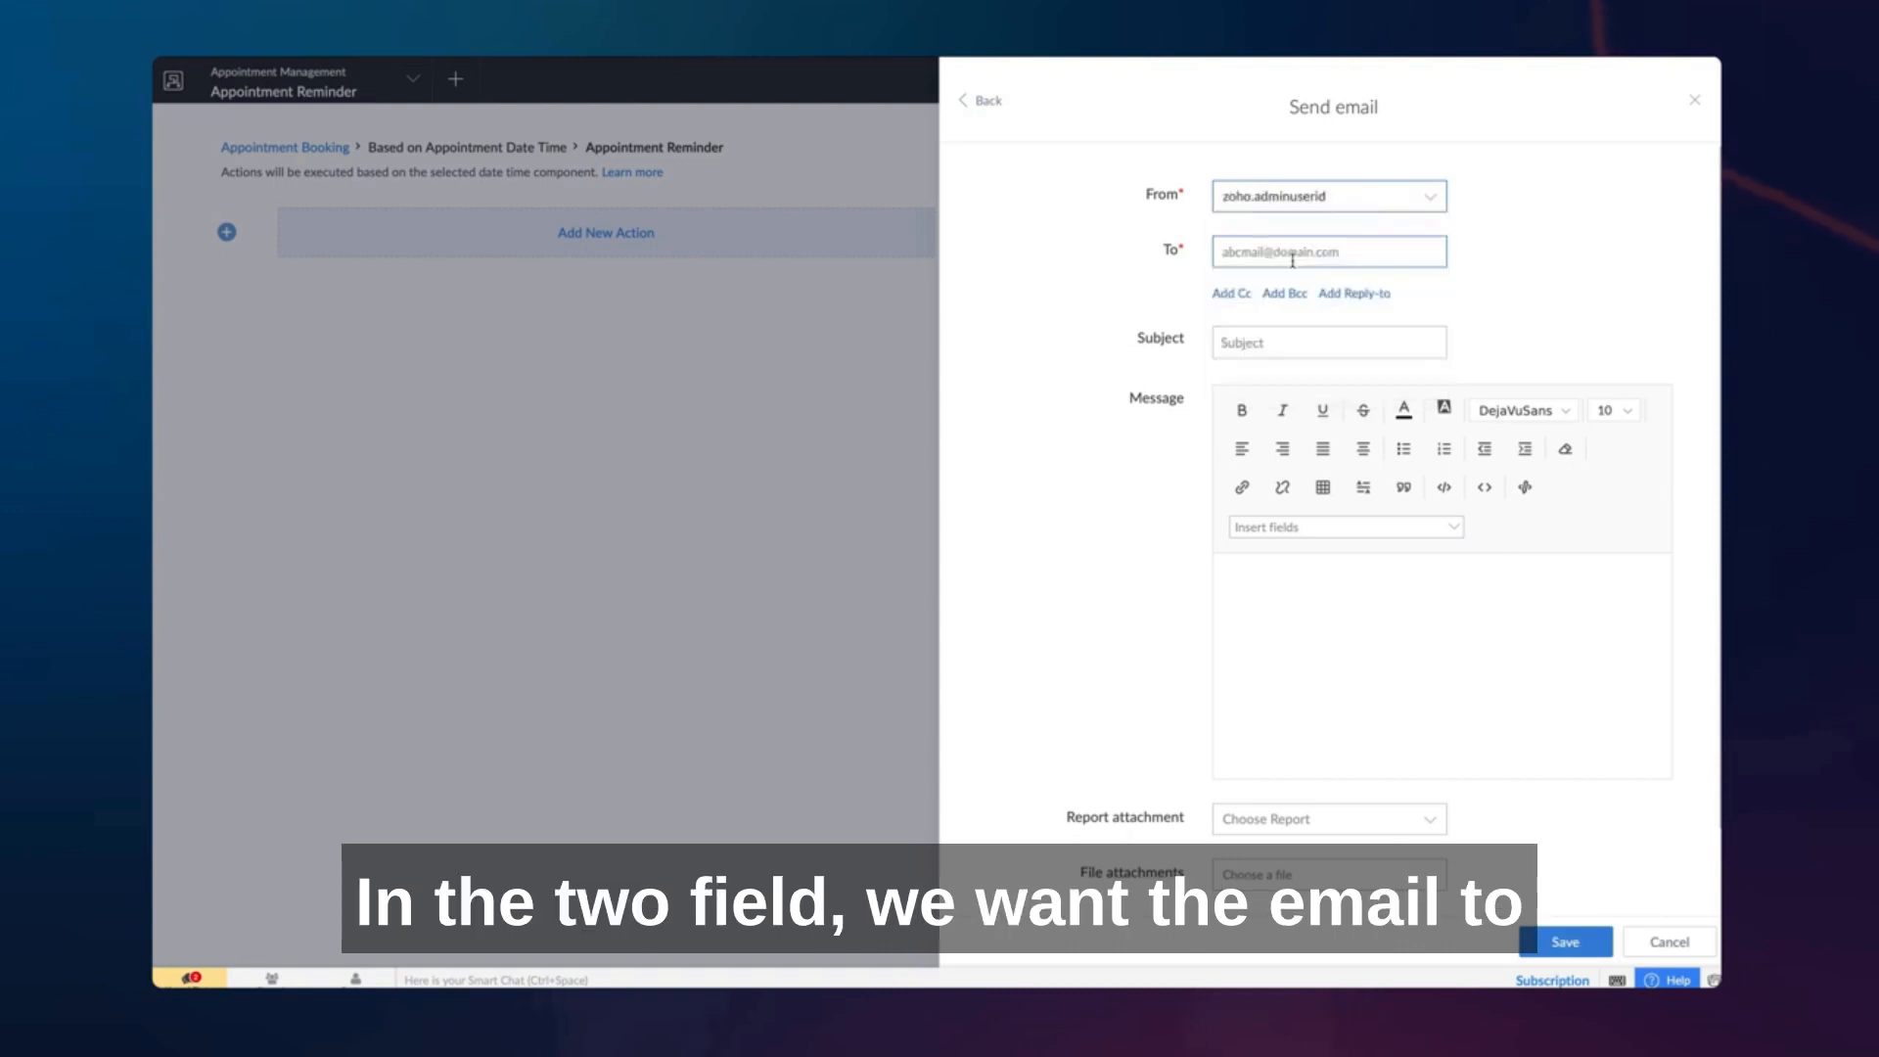
left_click(1293, 254)
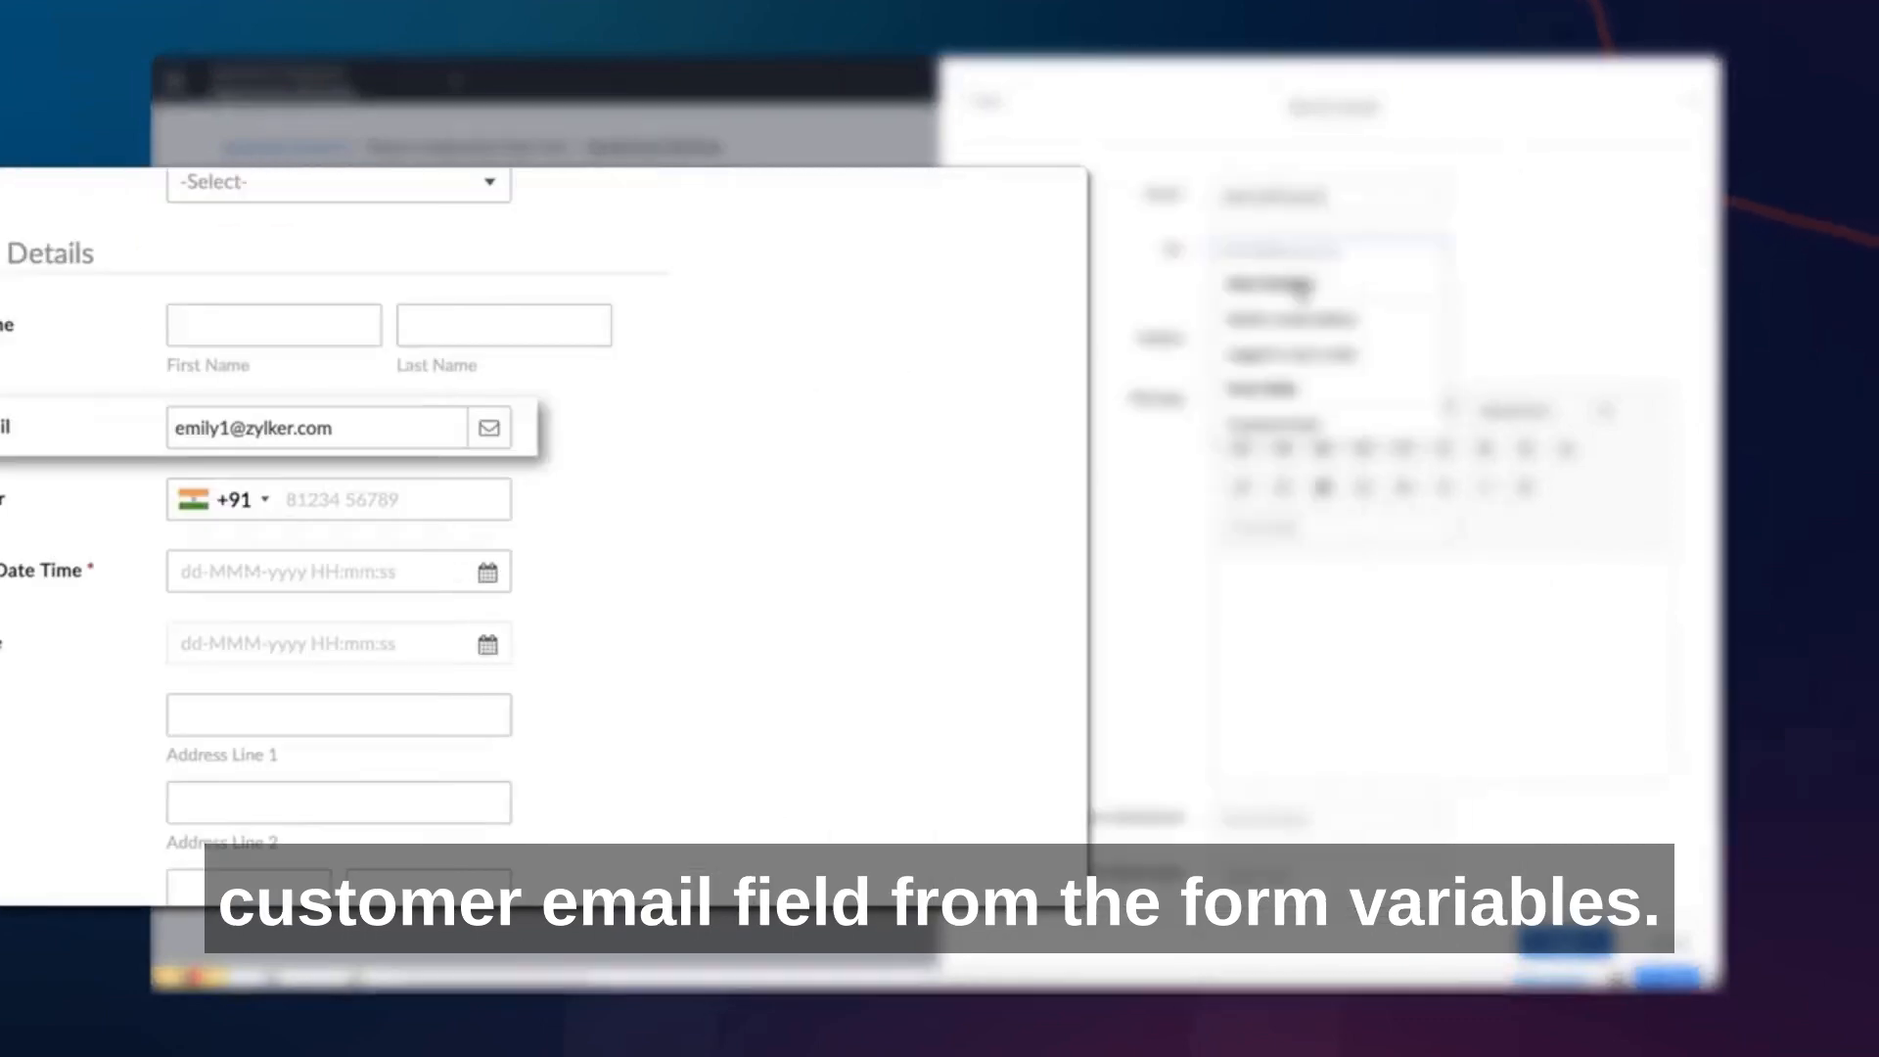
left_click(1326, 421)
- Set the subject to "Appointment Reminder", write the message "Hello ${first_name}, You have an appointment today at ${Schedule_Date_Time}", and save the email action
left_click(1325, 373)
type("Appointment Reminder")
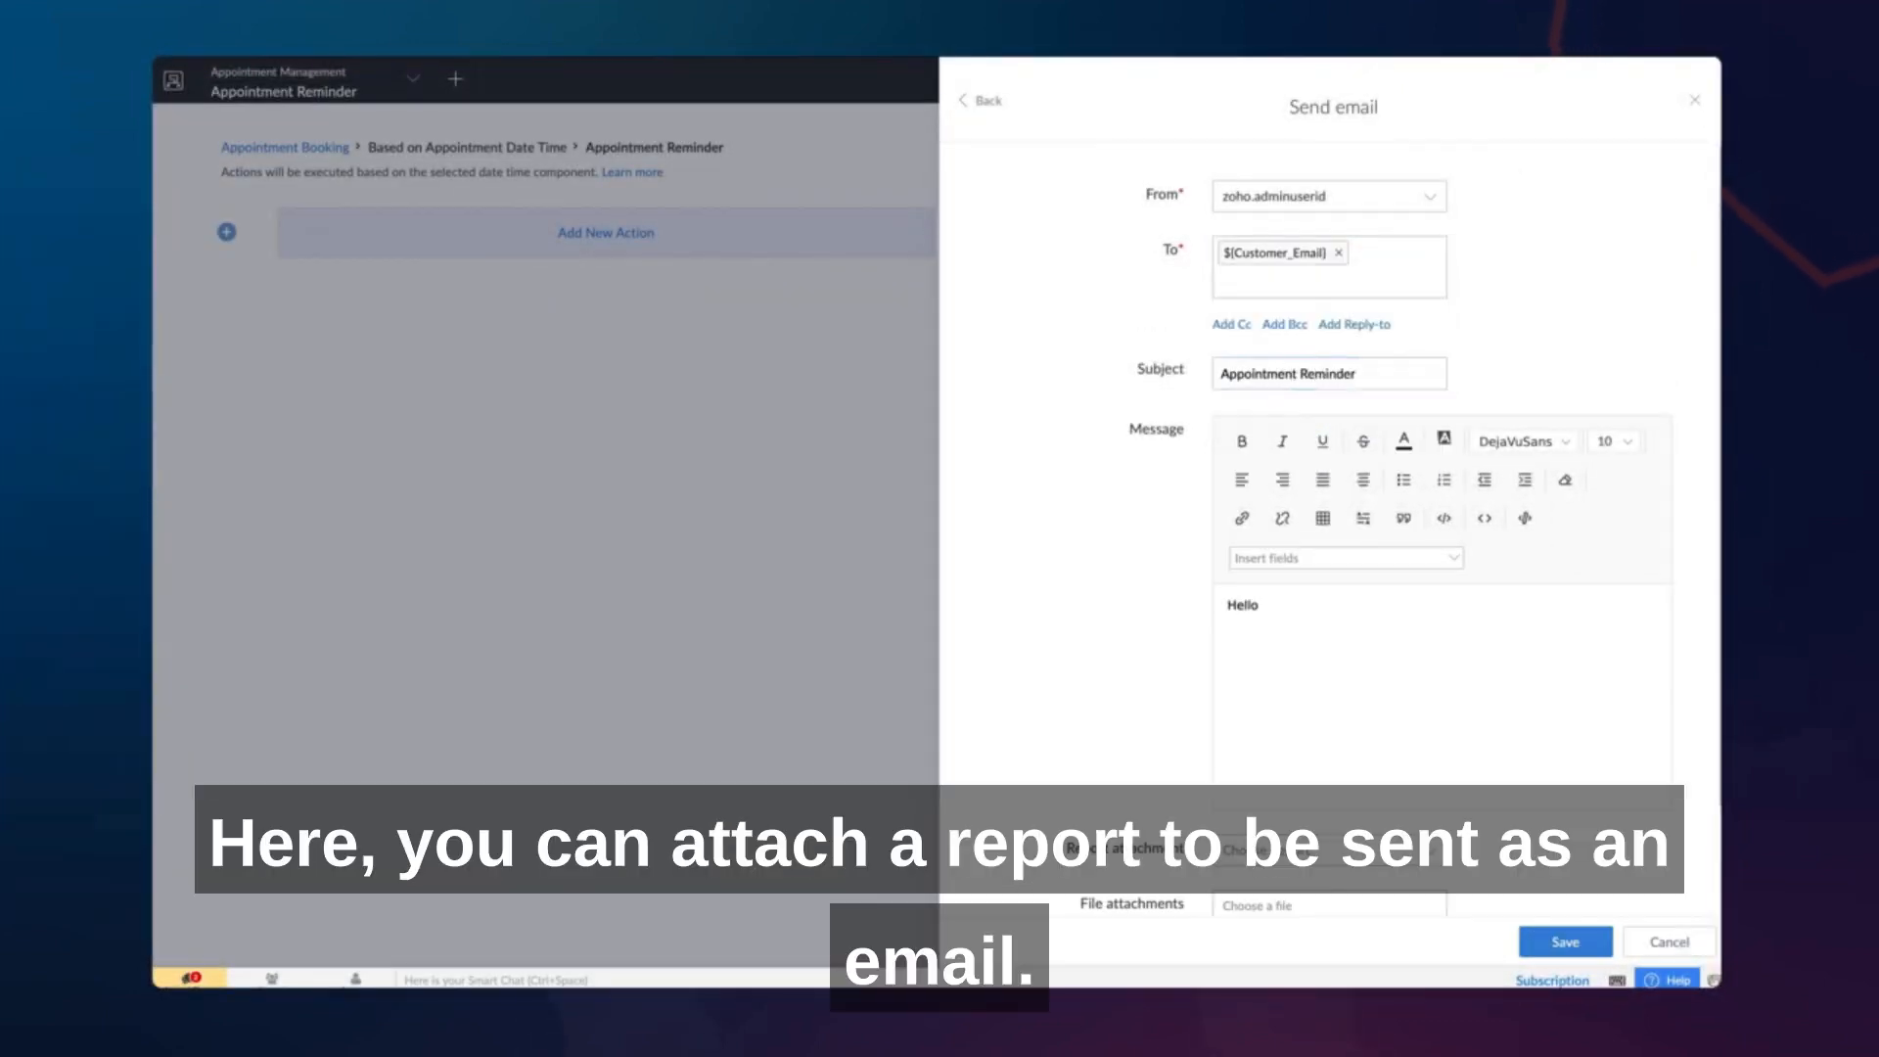
left_click(1346, 558)
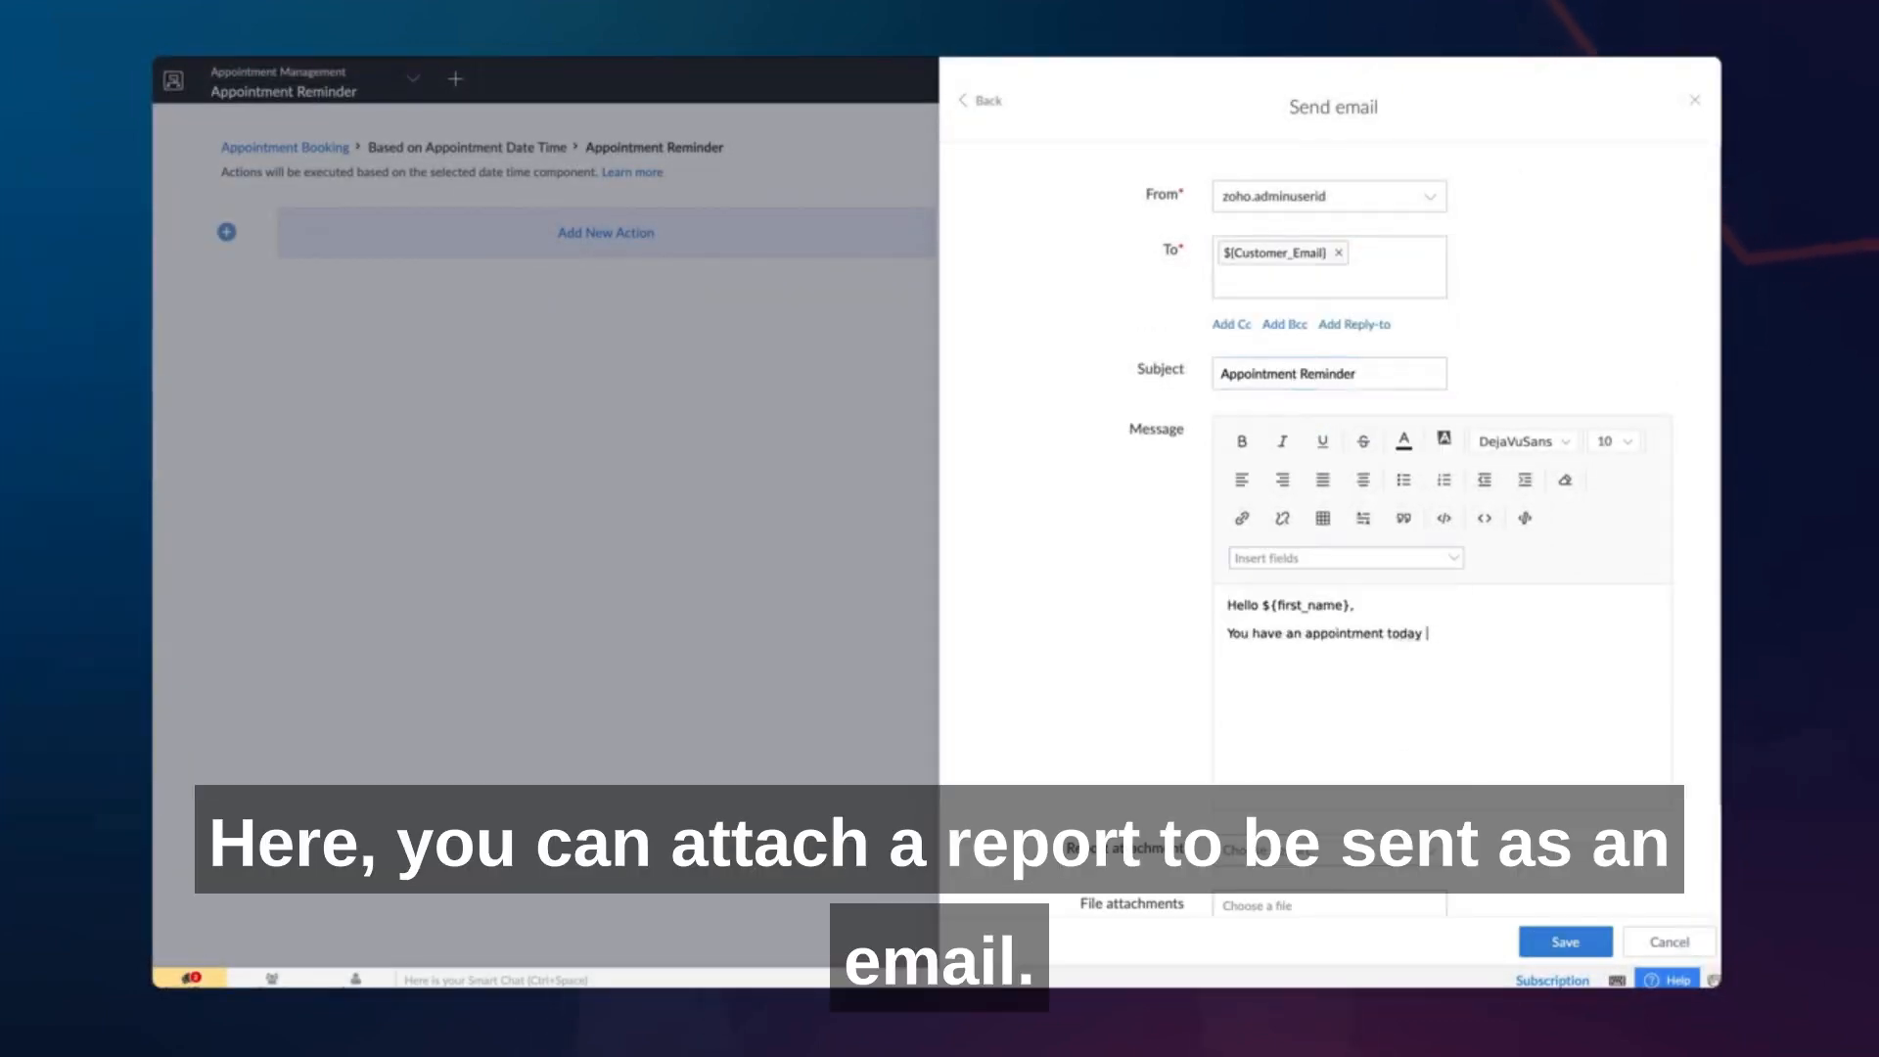
scroll(1380, 677, "down", 1)
scroll(1380, 676, "down", 1)
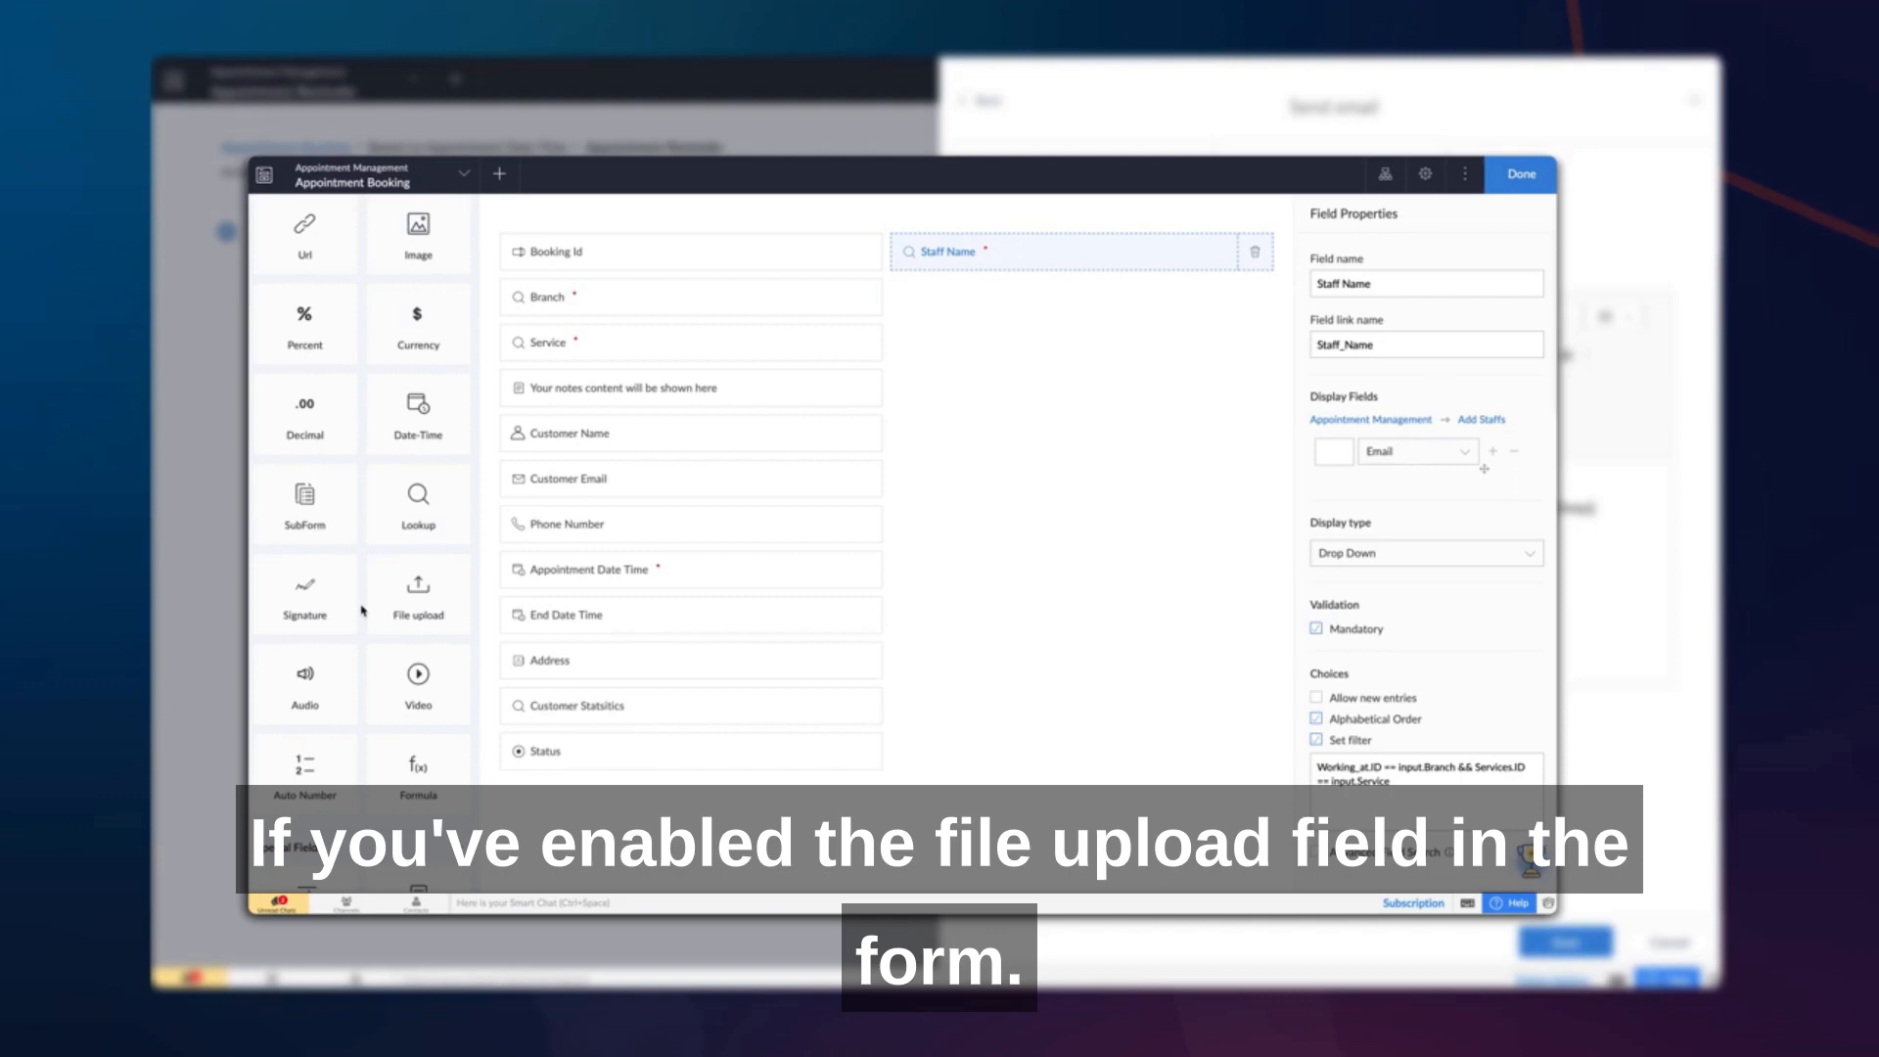
left_click_drag(418, 593, 1101, 326)
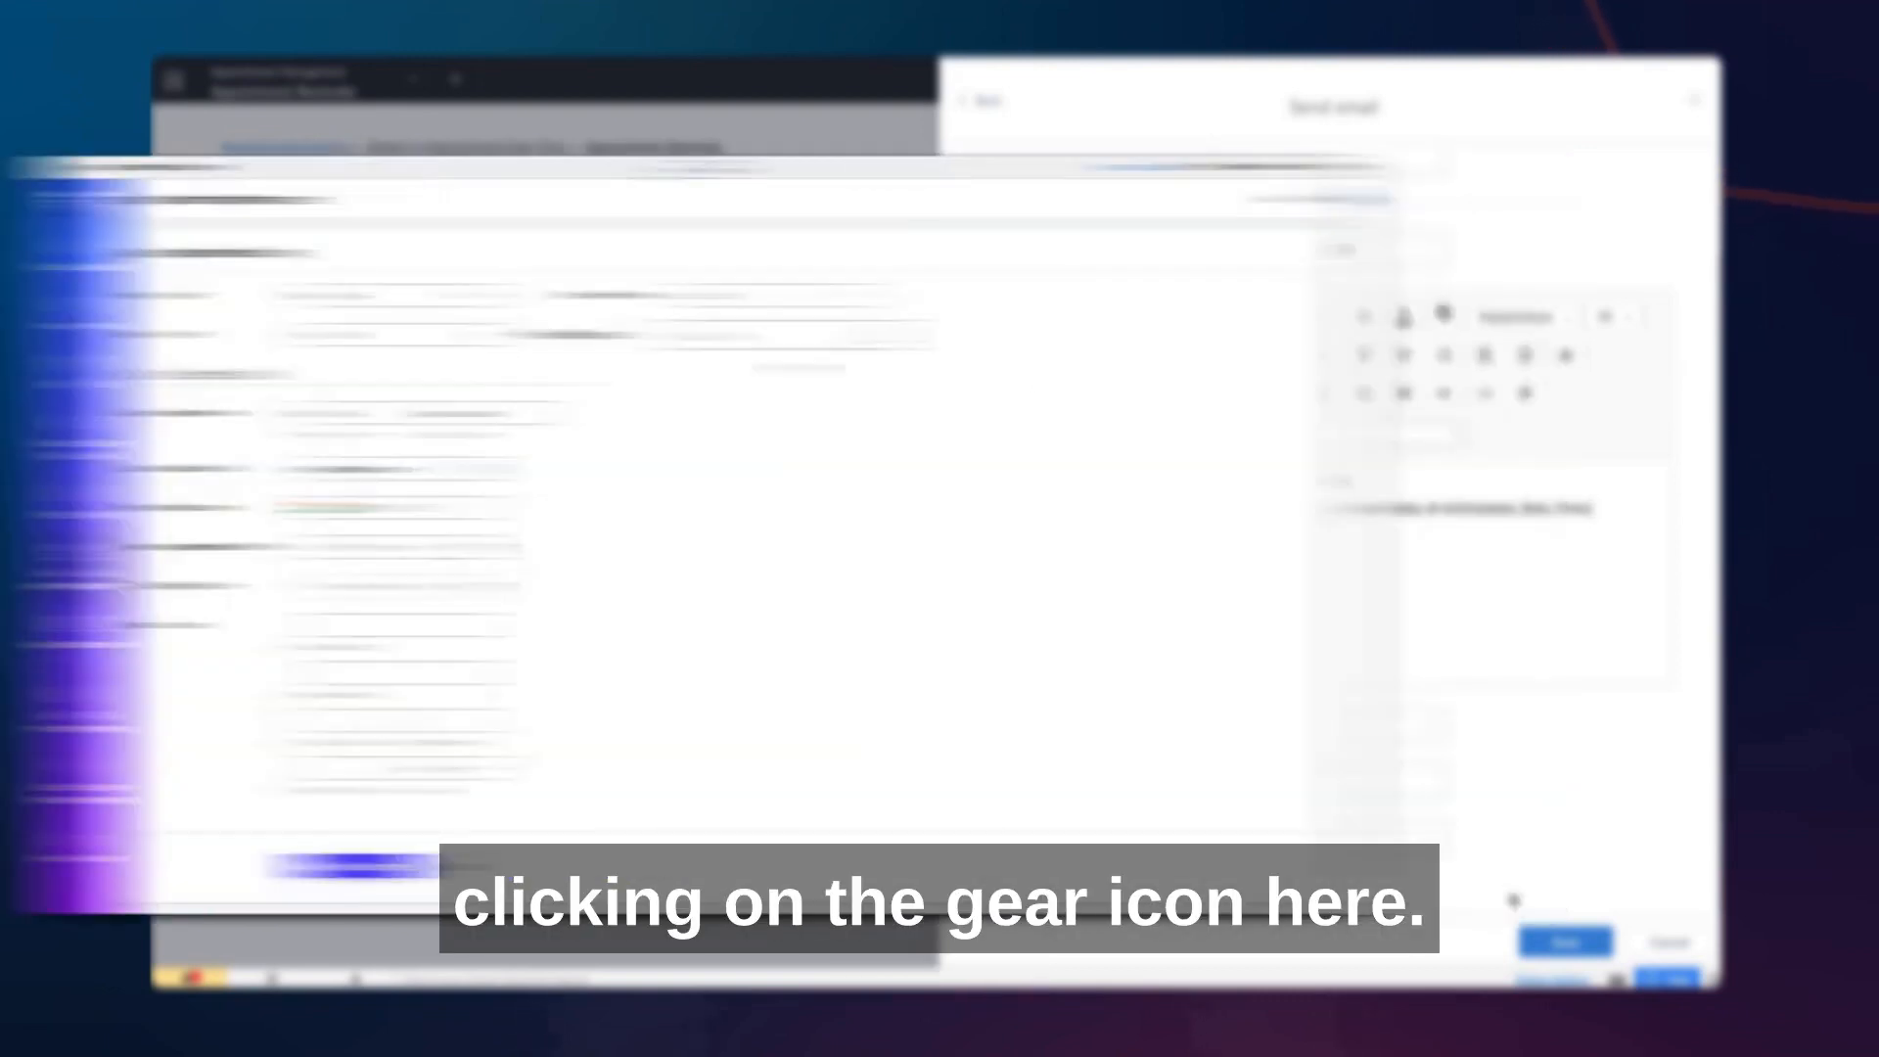
left_click(1566, 942)
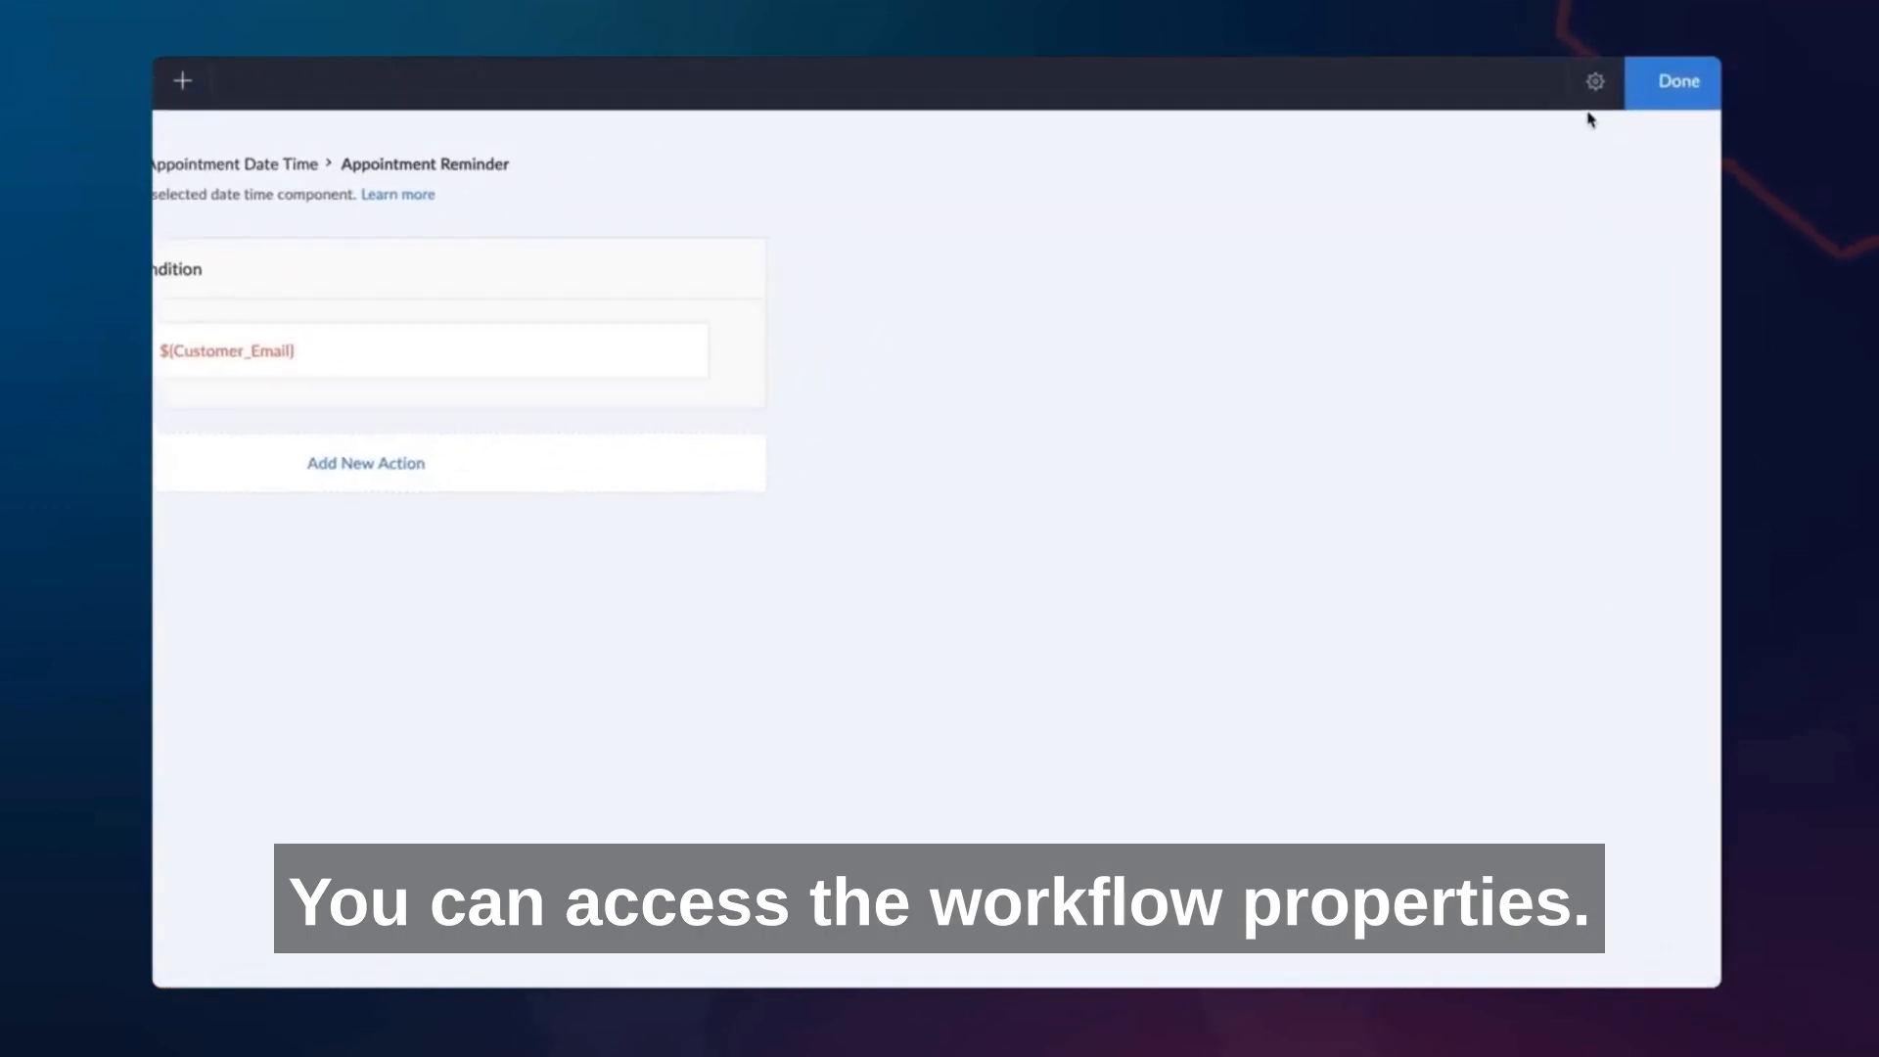
- Review the time zone options in the workflow properties and the application's date and time settings, and save the workflow properties
left_click(1594, 82)
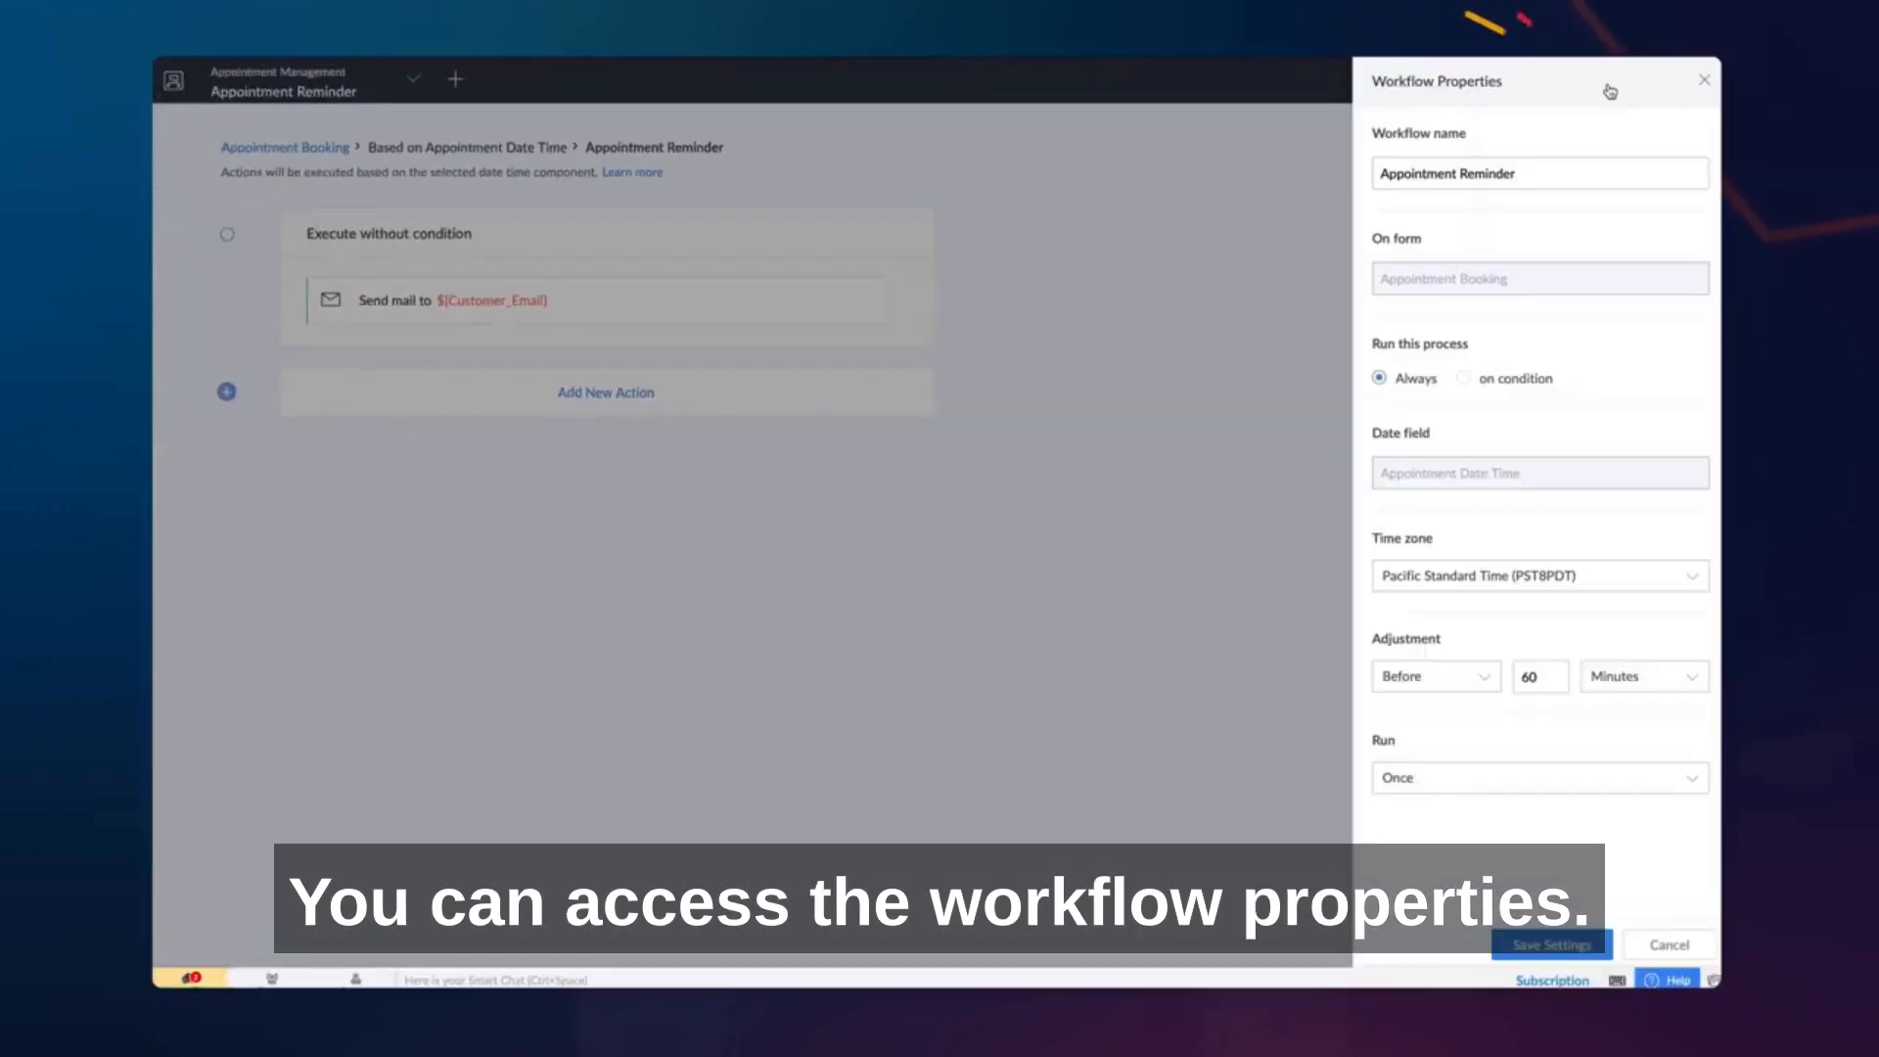
left_click(1566, 168)
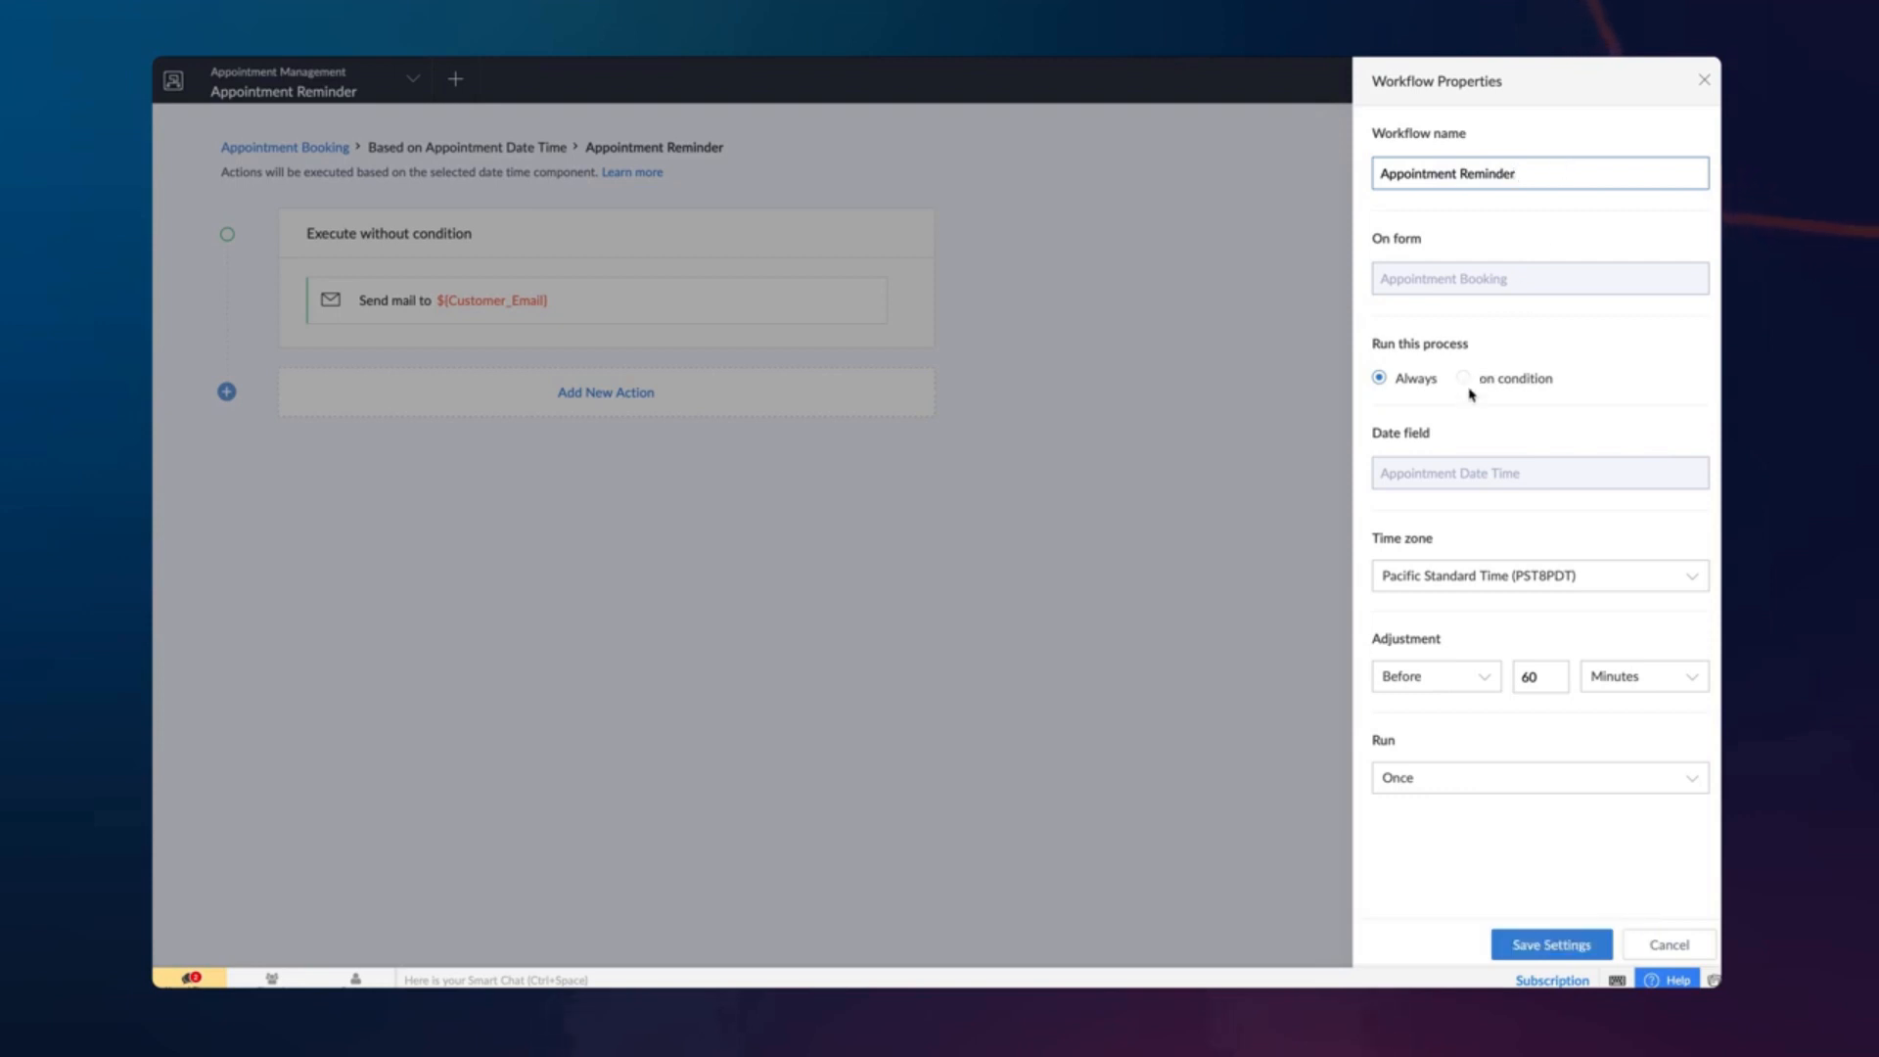
left_click(1597, 579)
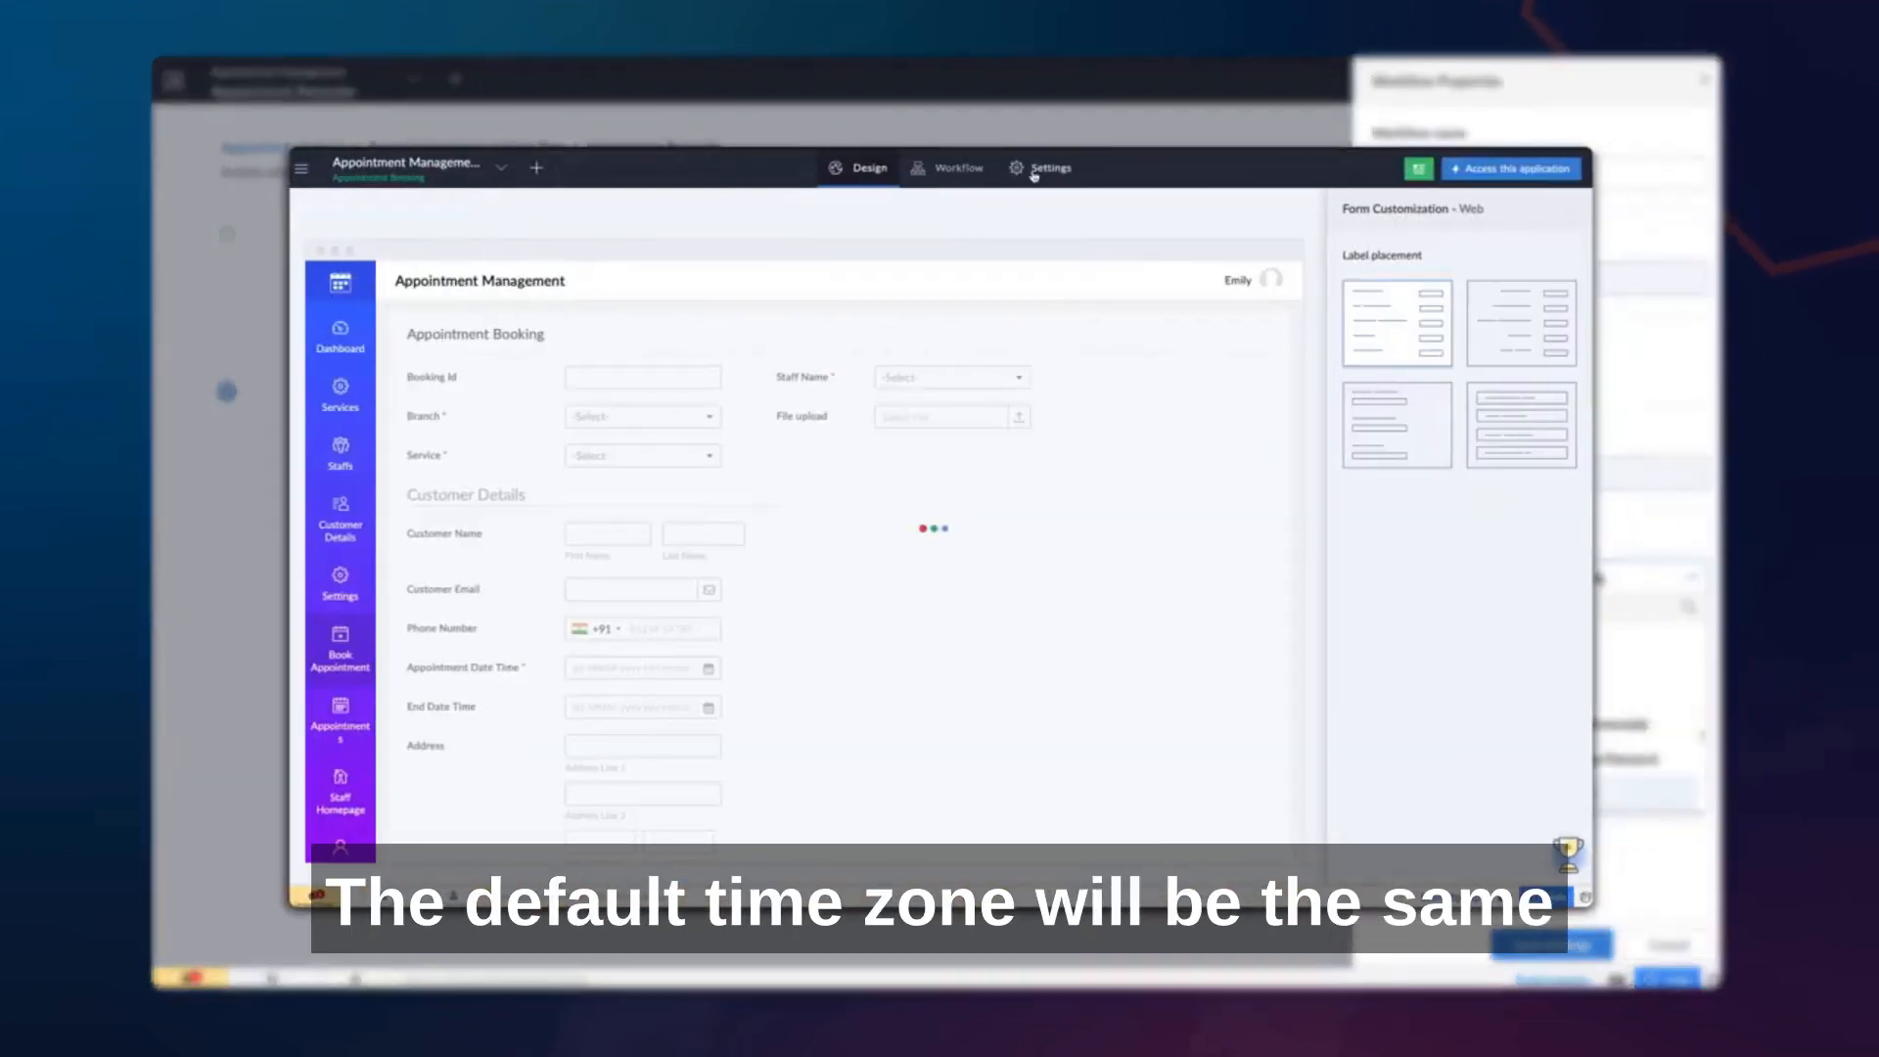
left_click(1022, 281)
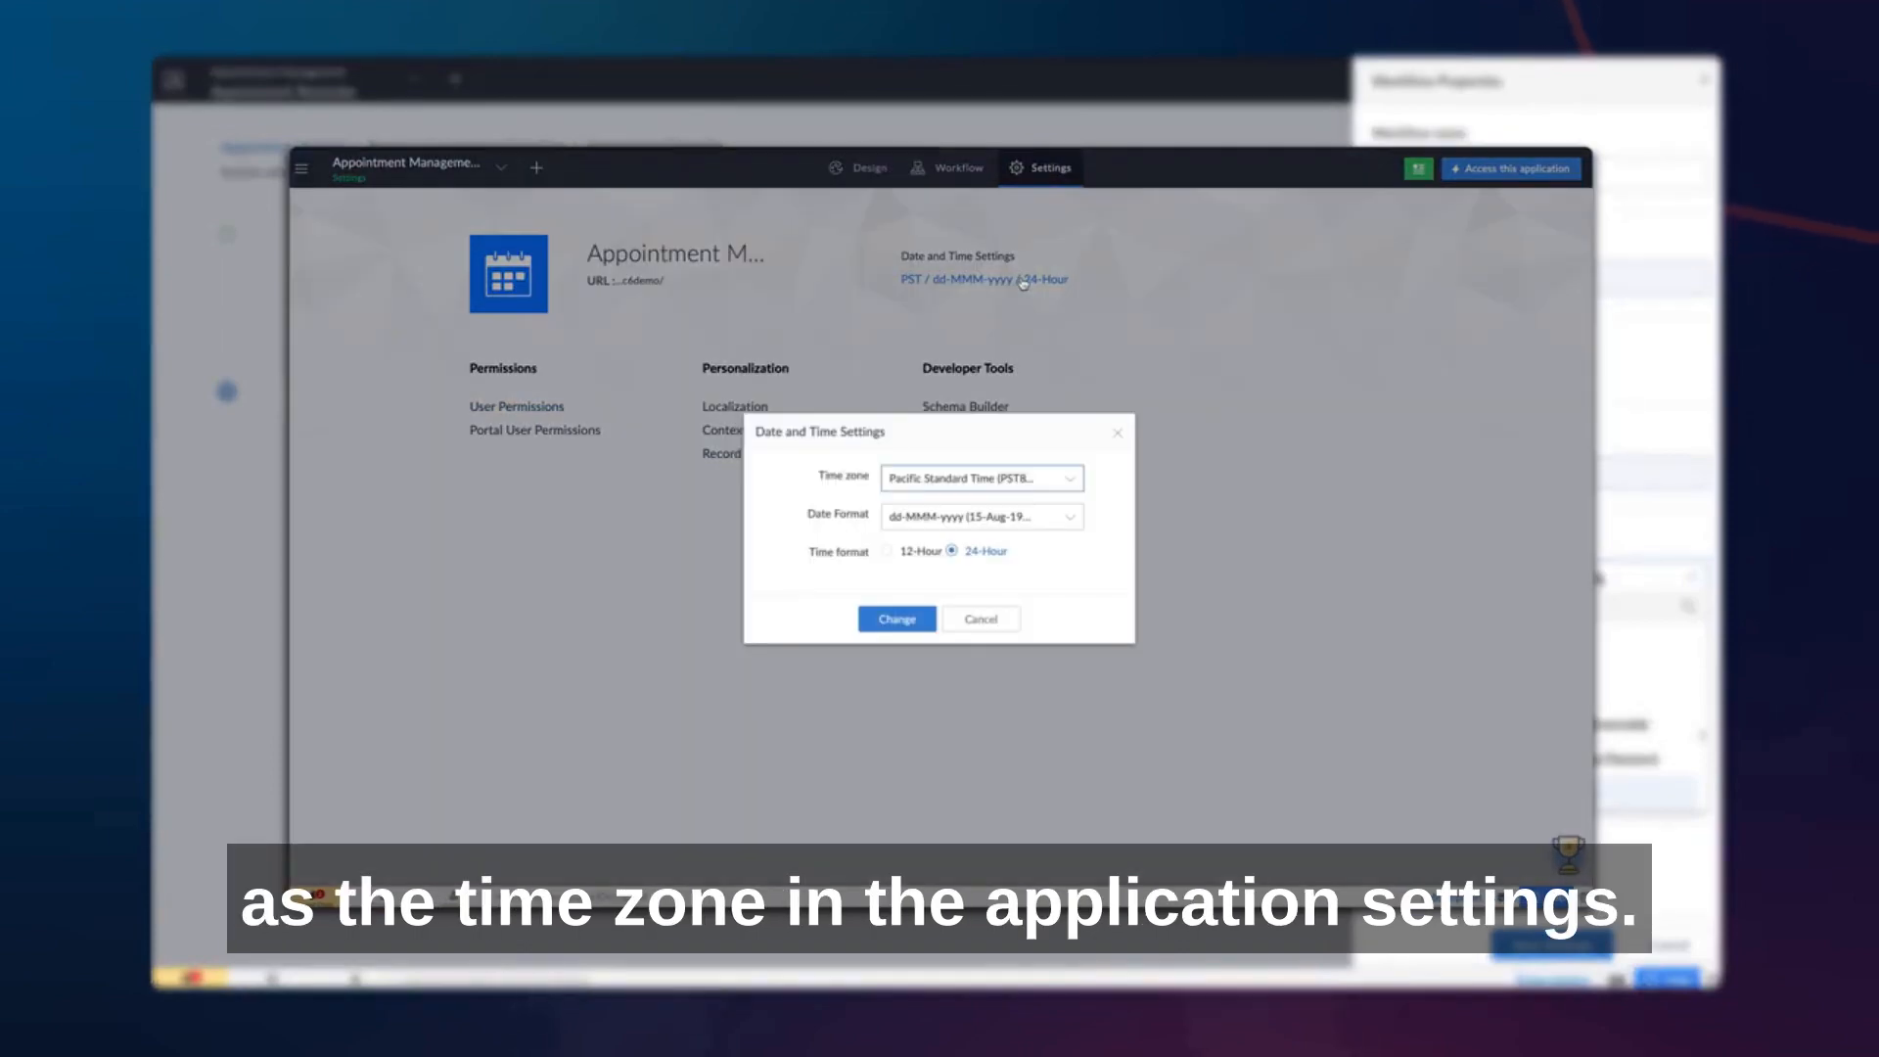
scroll(1586, 678, "down", 10)
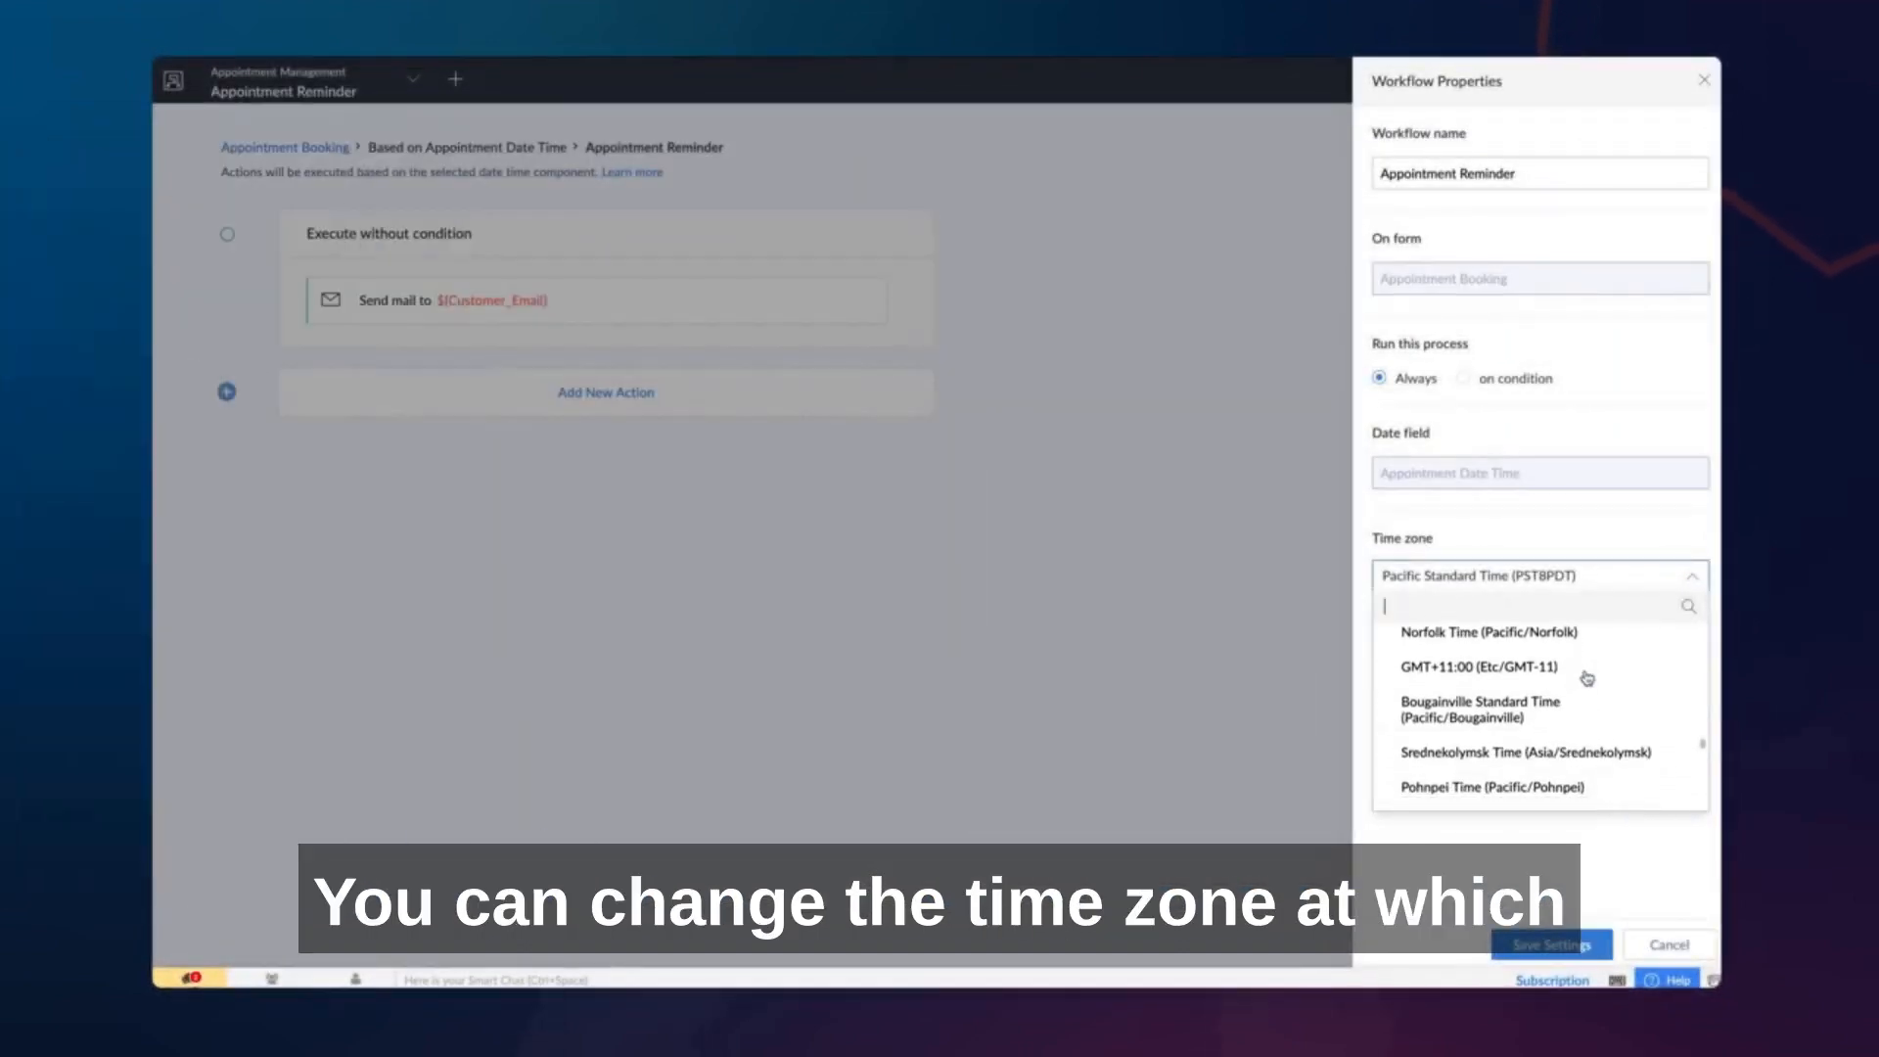
scroll(1596, 645, "down", 3)
left_click(1606, 583)
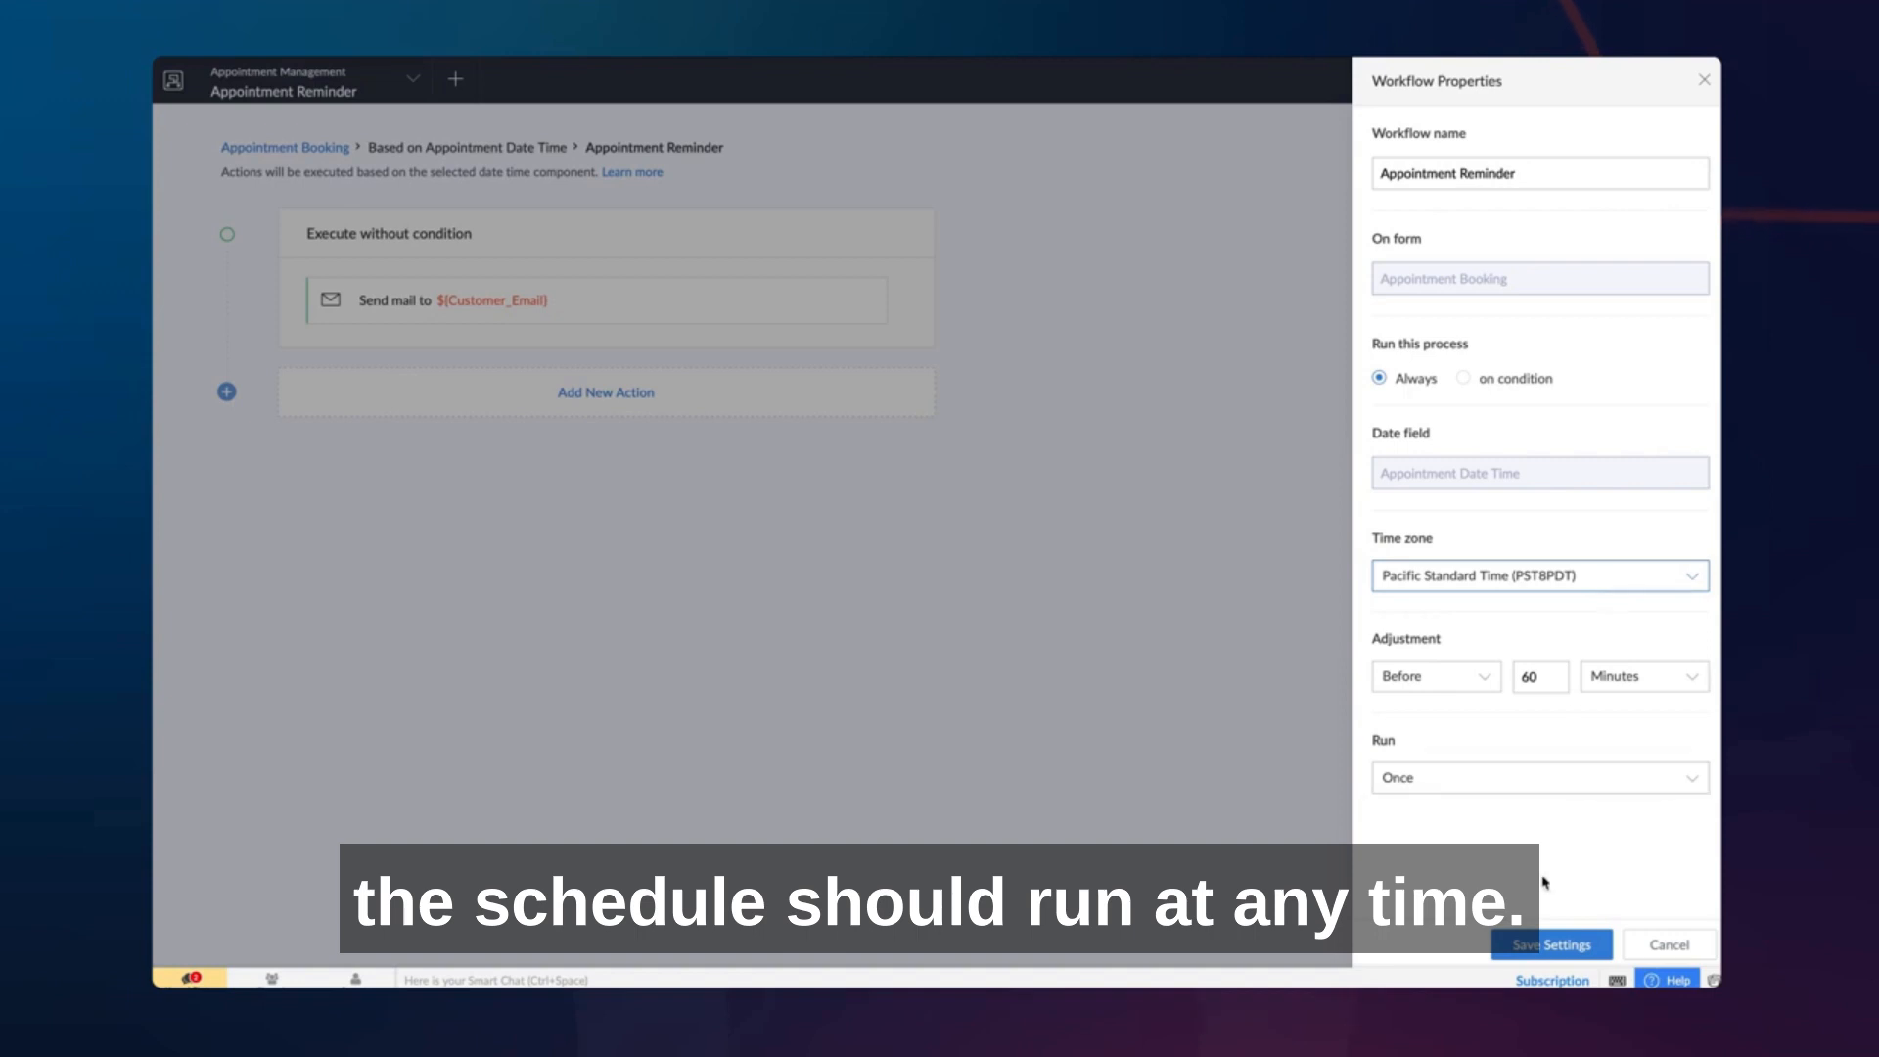
left_click(1544, 945)
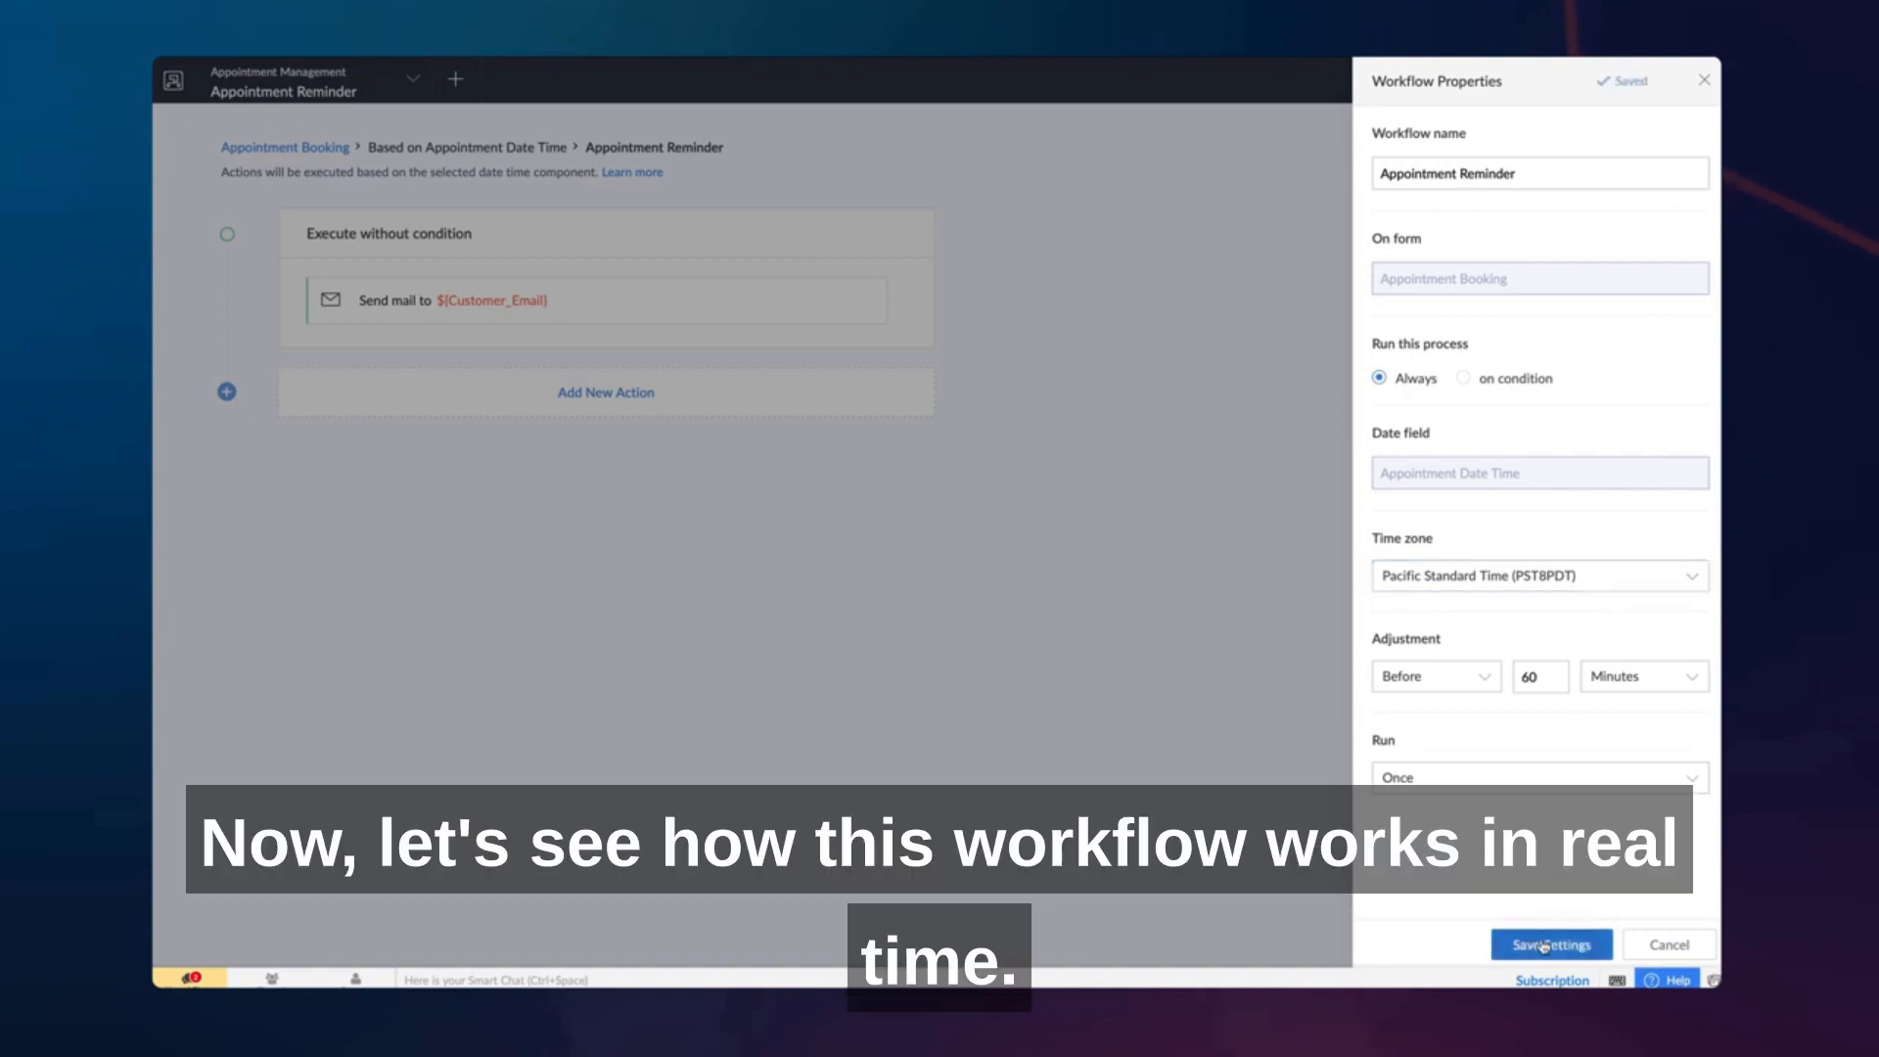
- Choose the second listed staff member for the Texas Consultancy booking and enter the customer's first and last name
left_click(1039, 200)
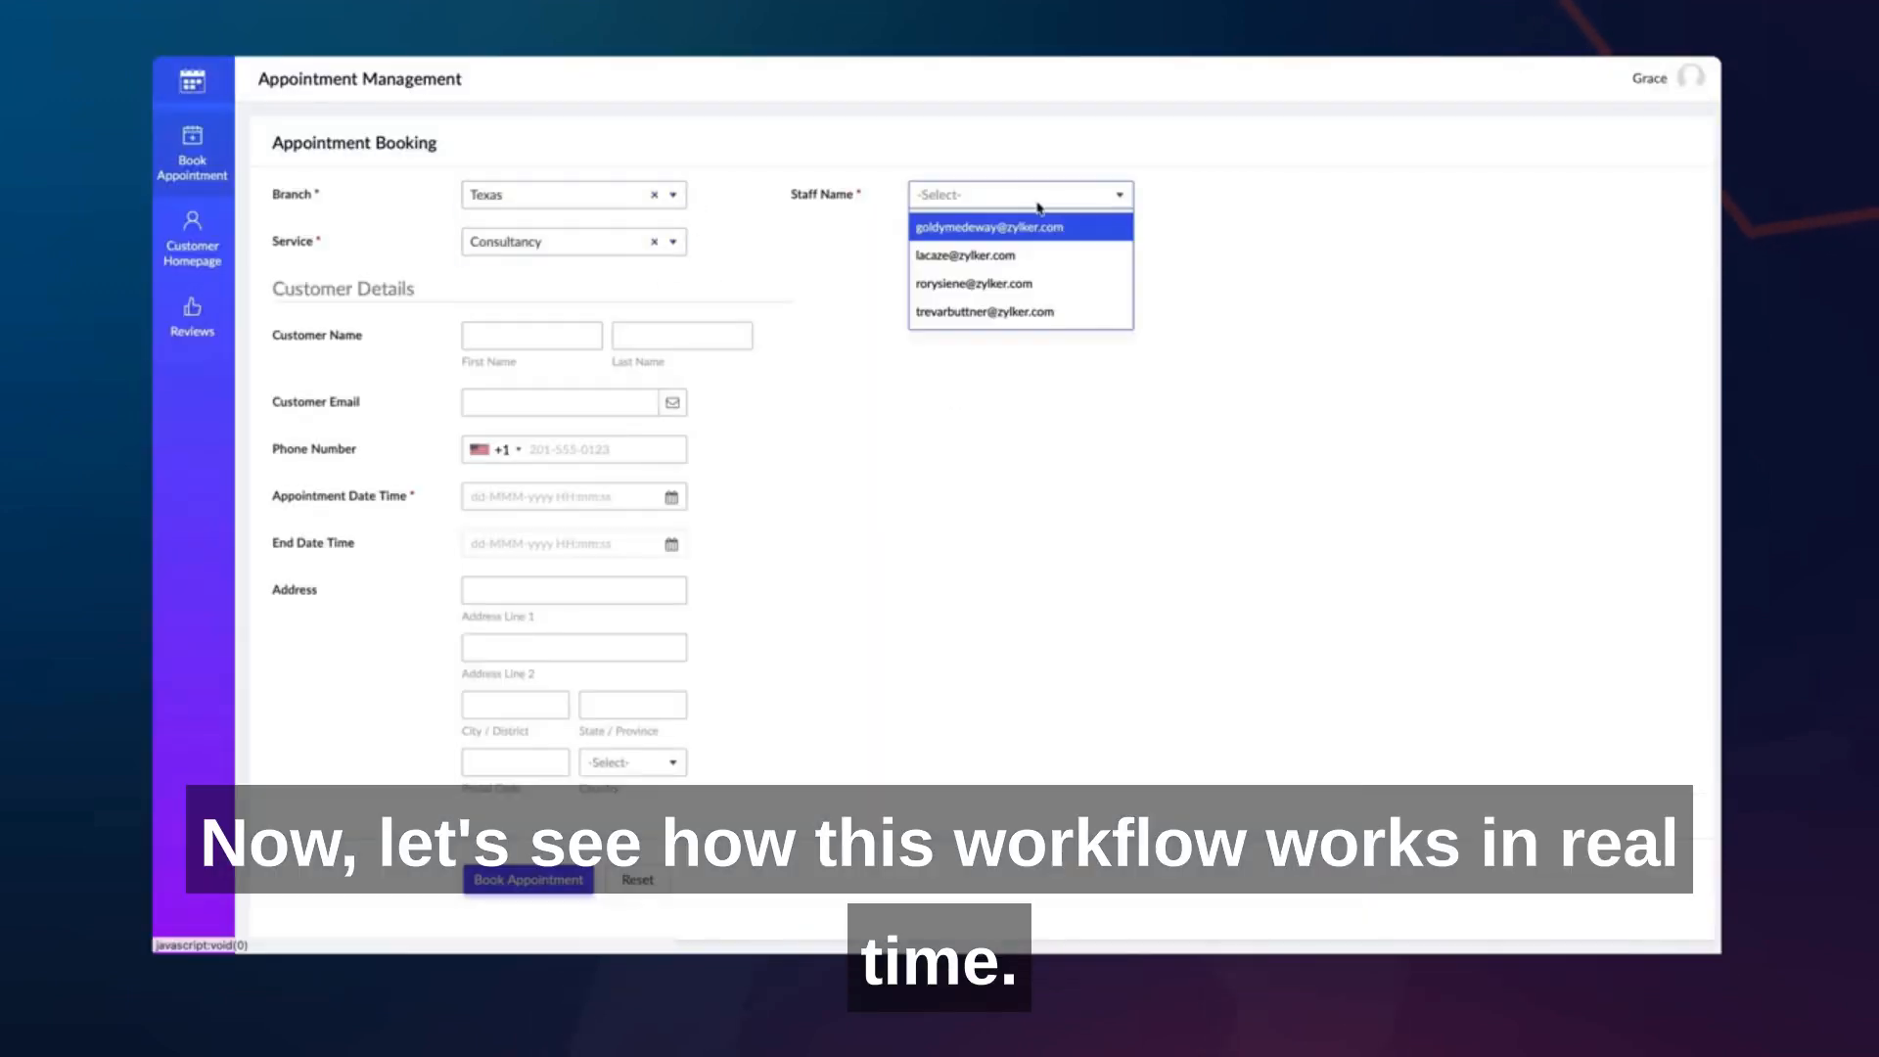
left_click(1022, 255)
left_click(531, 336)
key("Tab")
- Fill in the customer's email address and phone number on the Appointment Booking form
left_click(621, 406)
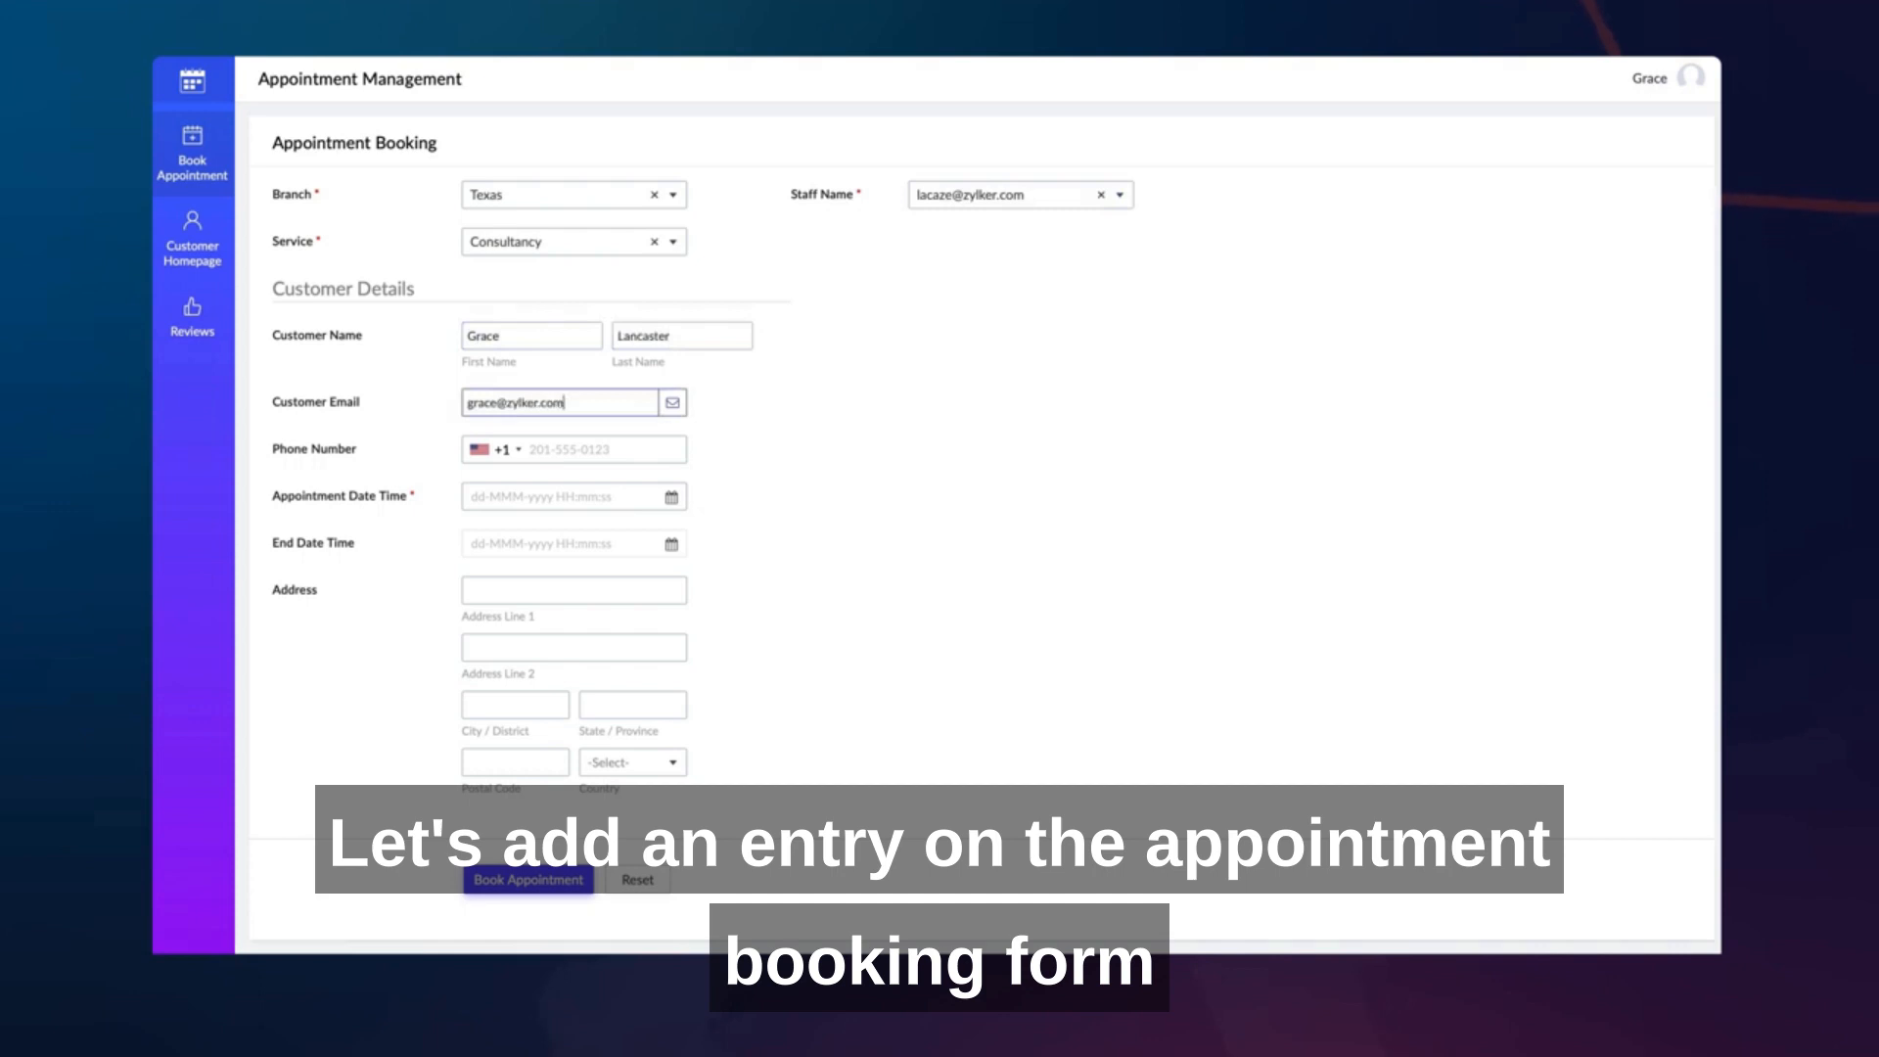
key("Tab")
type("2015550123")
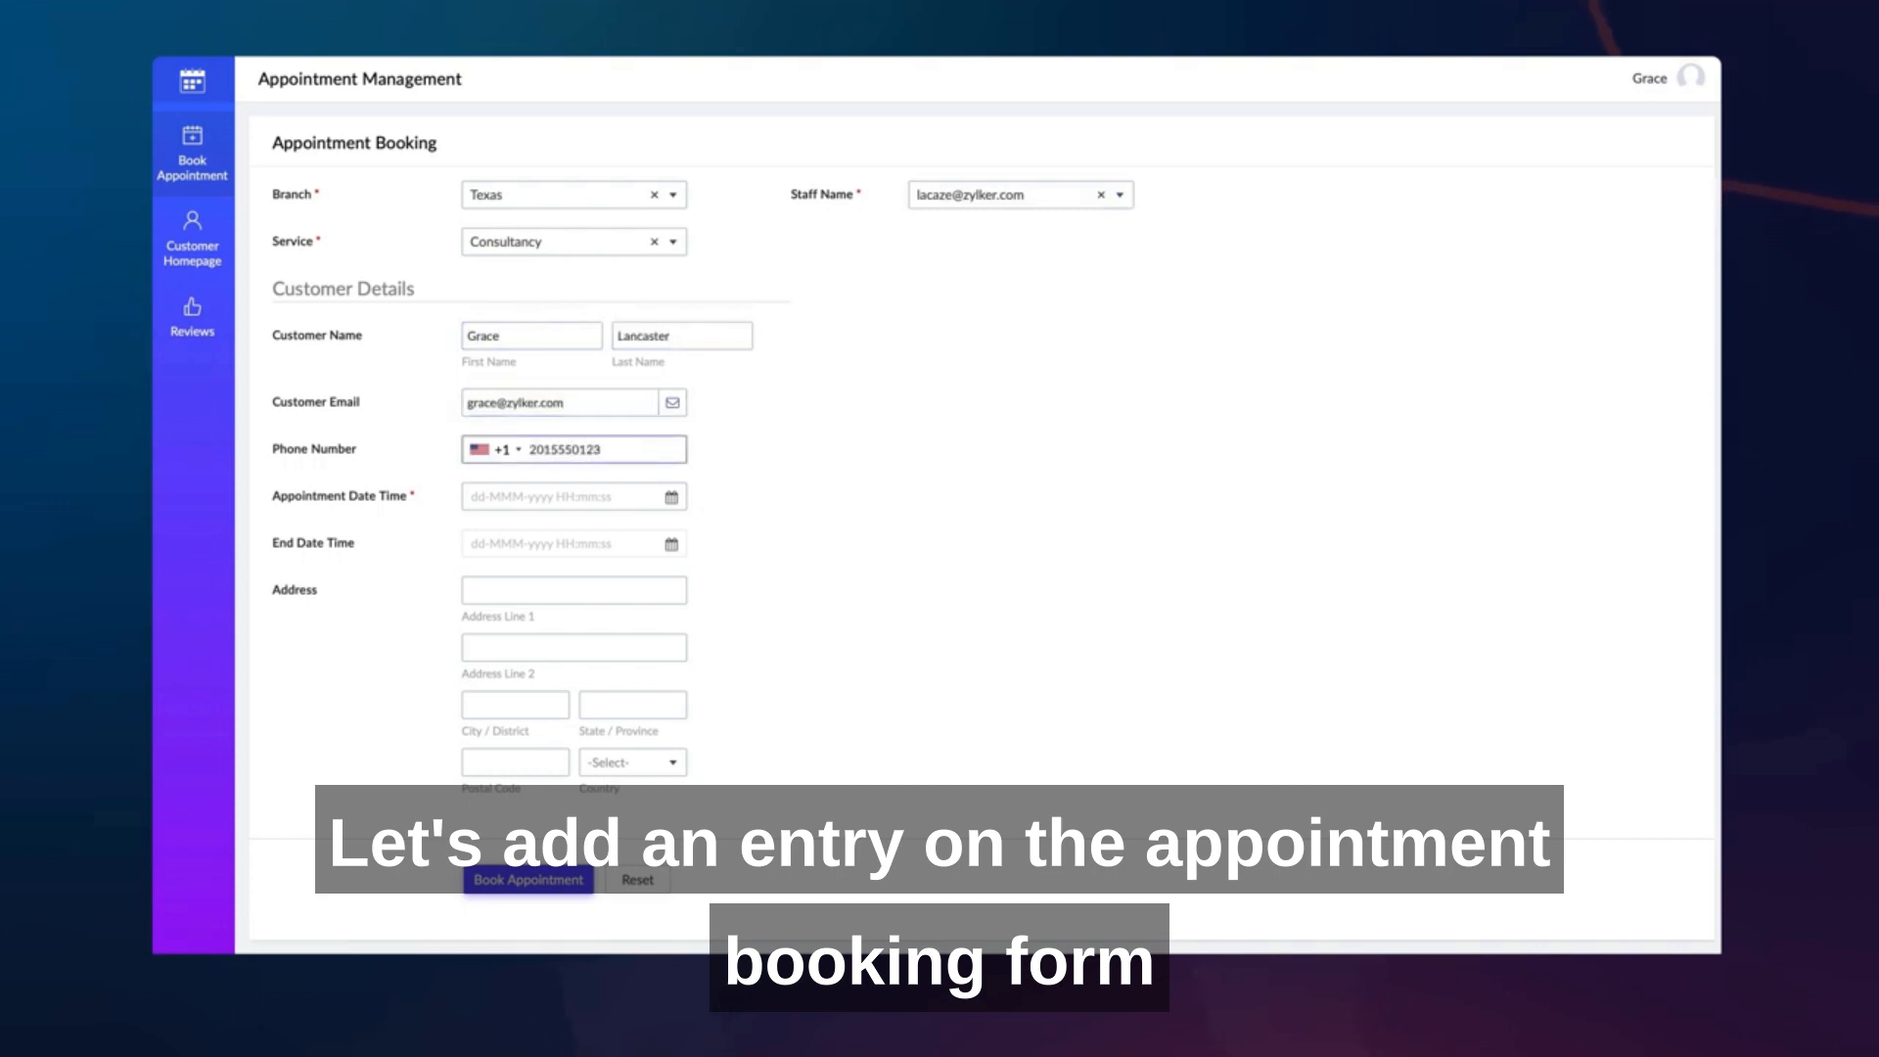
- Set the appointment date and time to 29-Sep-2022 18:00:00
left_click(633, 486)
left_click(761, 563)
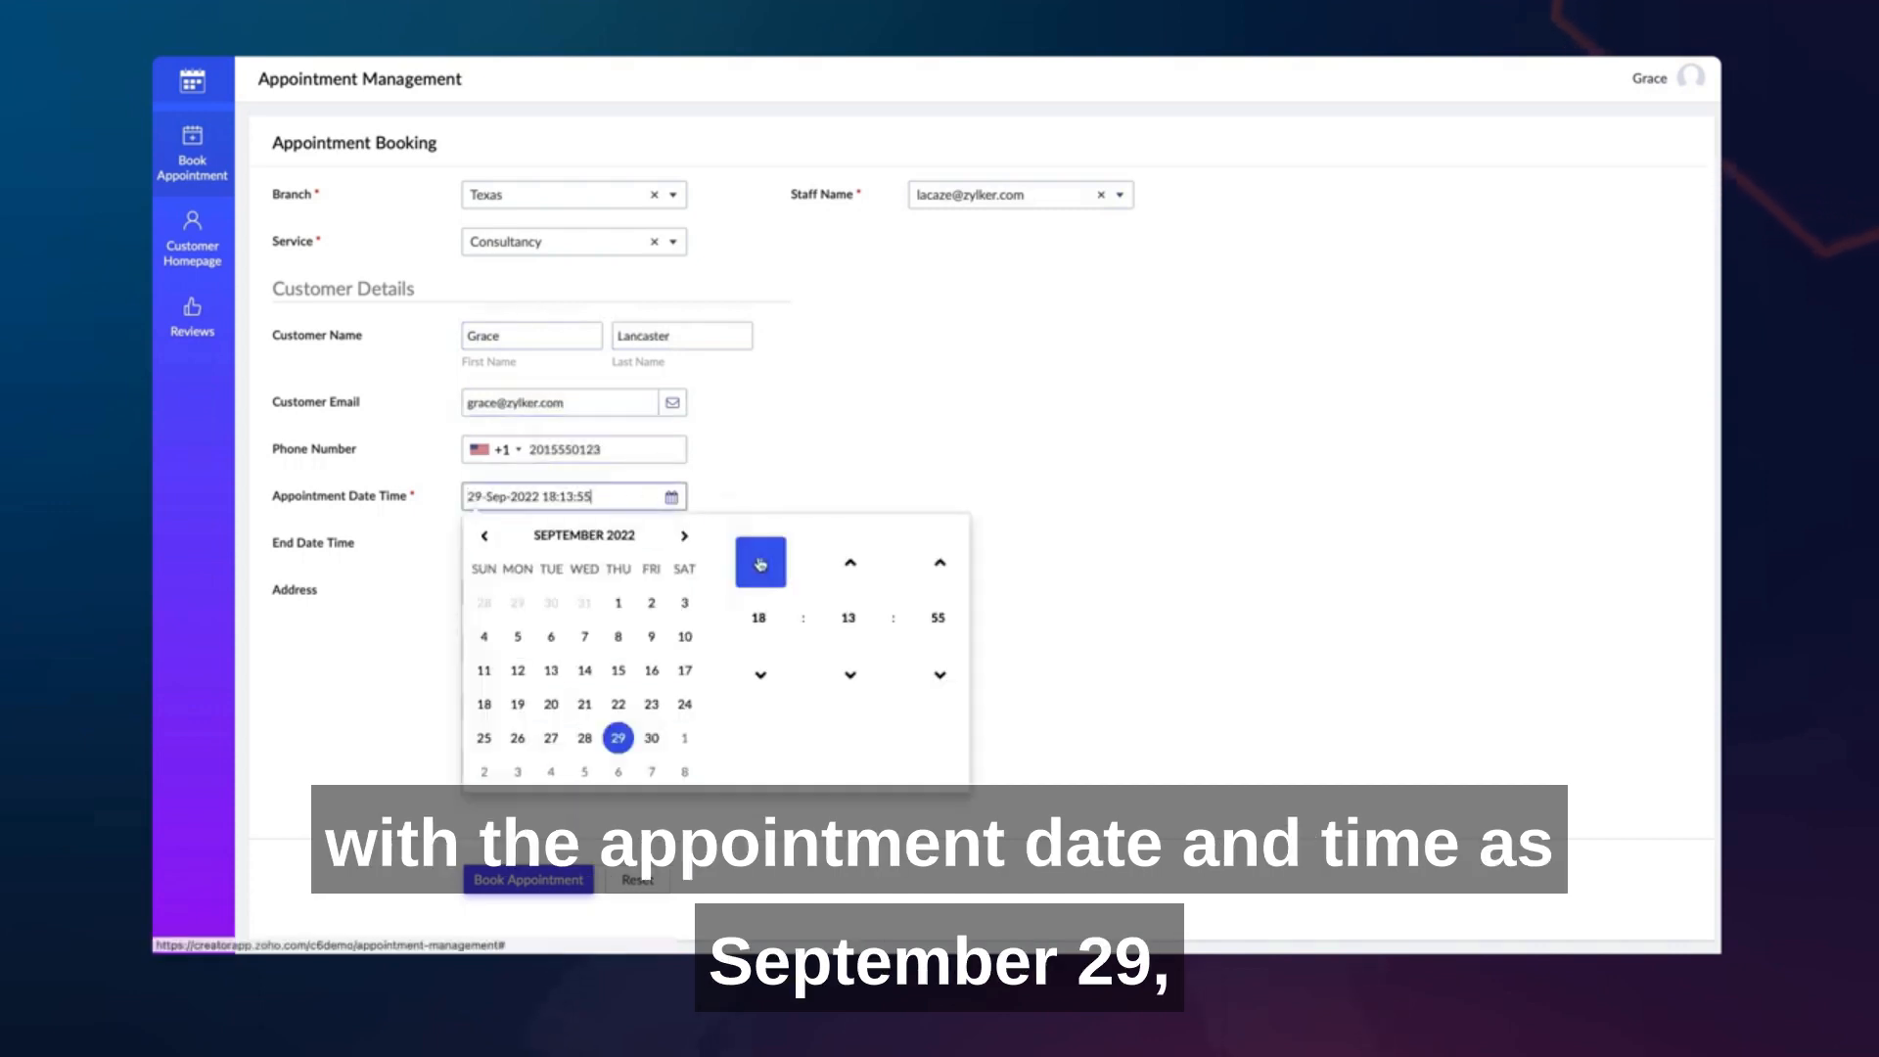
left_click(847, 616)
left_click(761, 580)
left_click(938, 617)
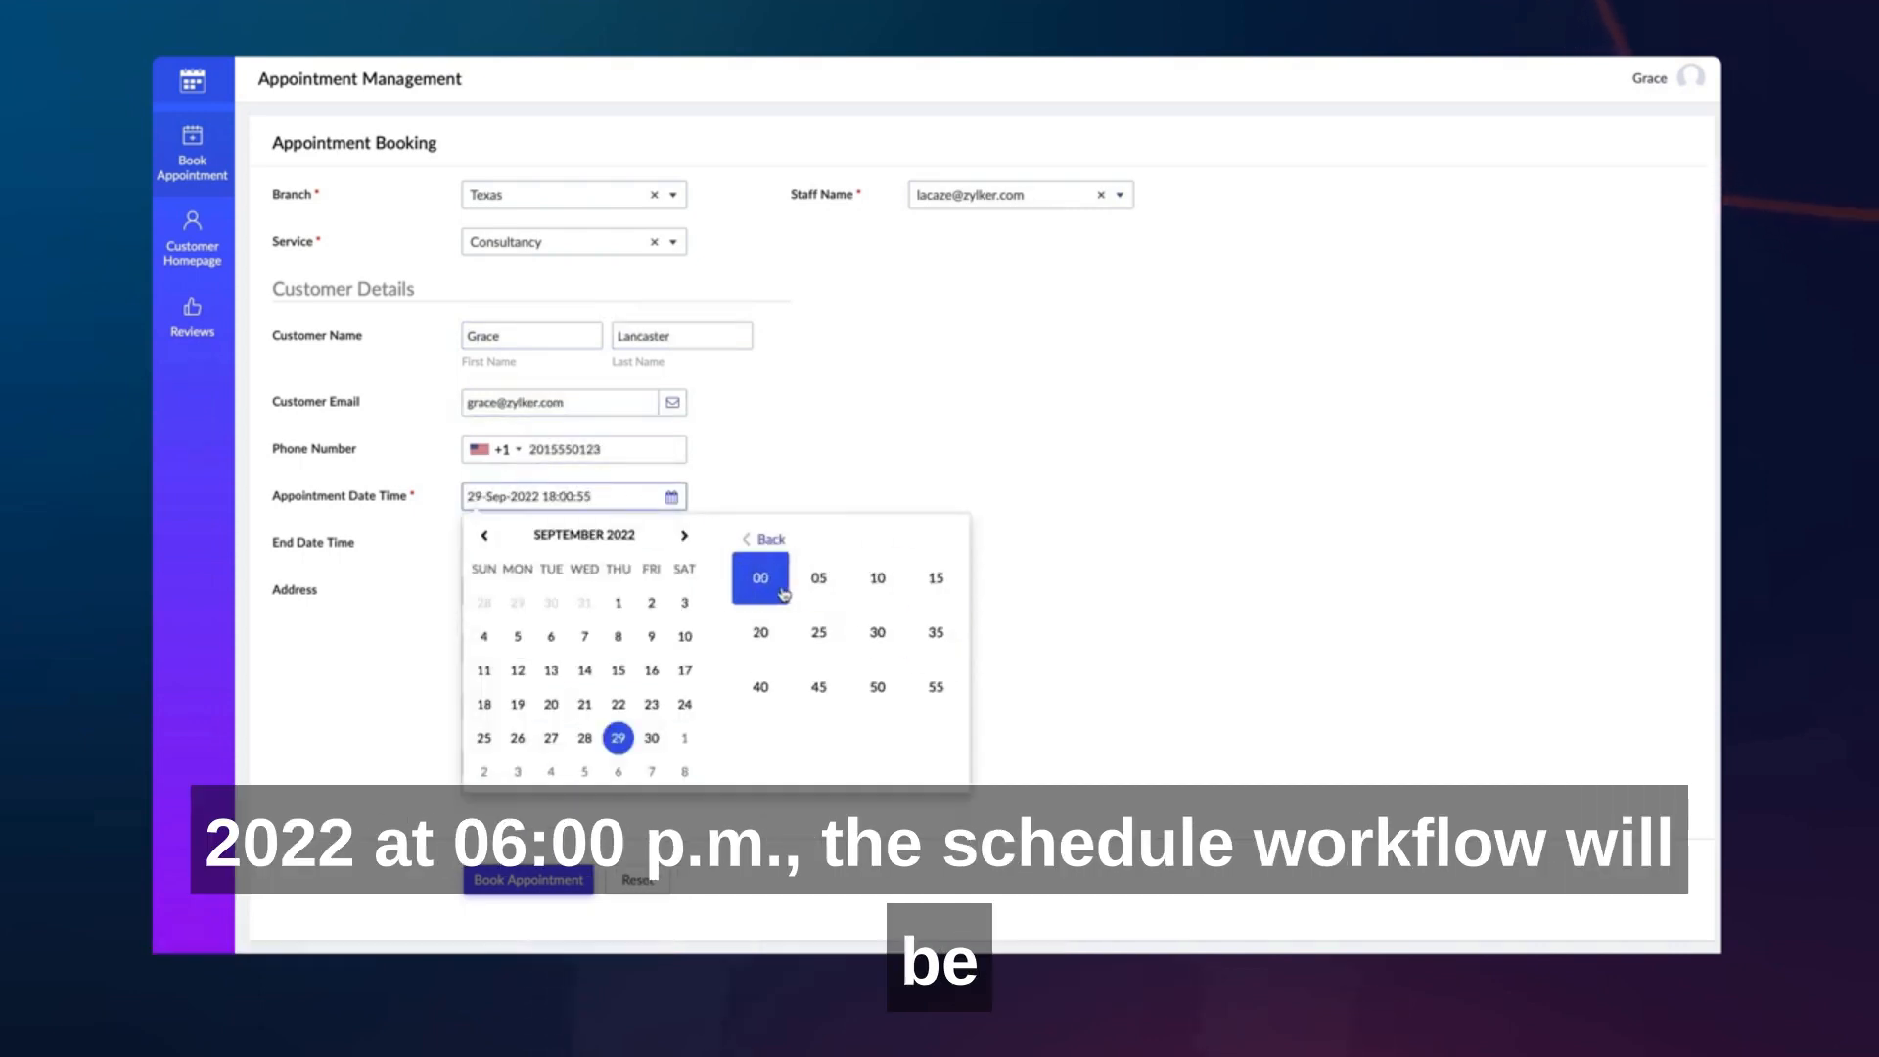
left_click(784, 594)
- Enter the customer's street address in the two address lines
left_click(673, 591)
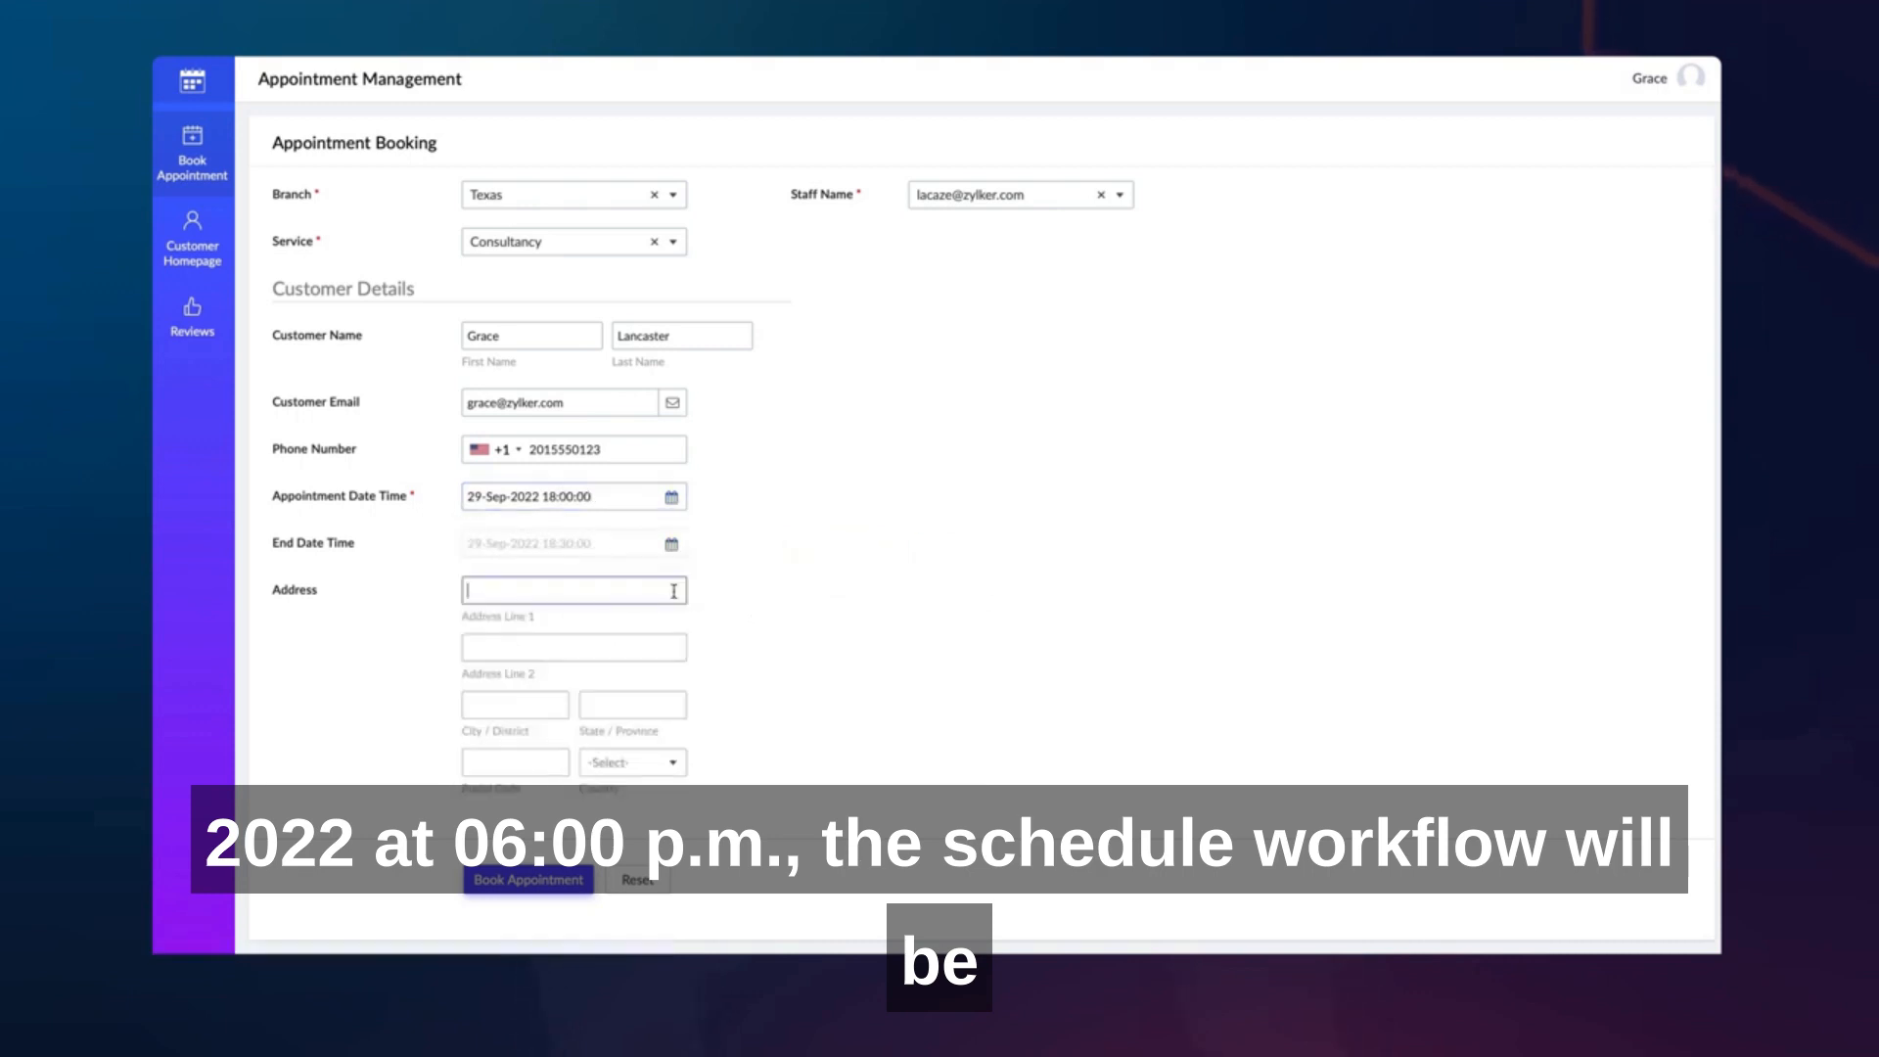
left_click(560, 647)
- Complete the customer's address with the city, state, postal code and country
left_click(561, 707)
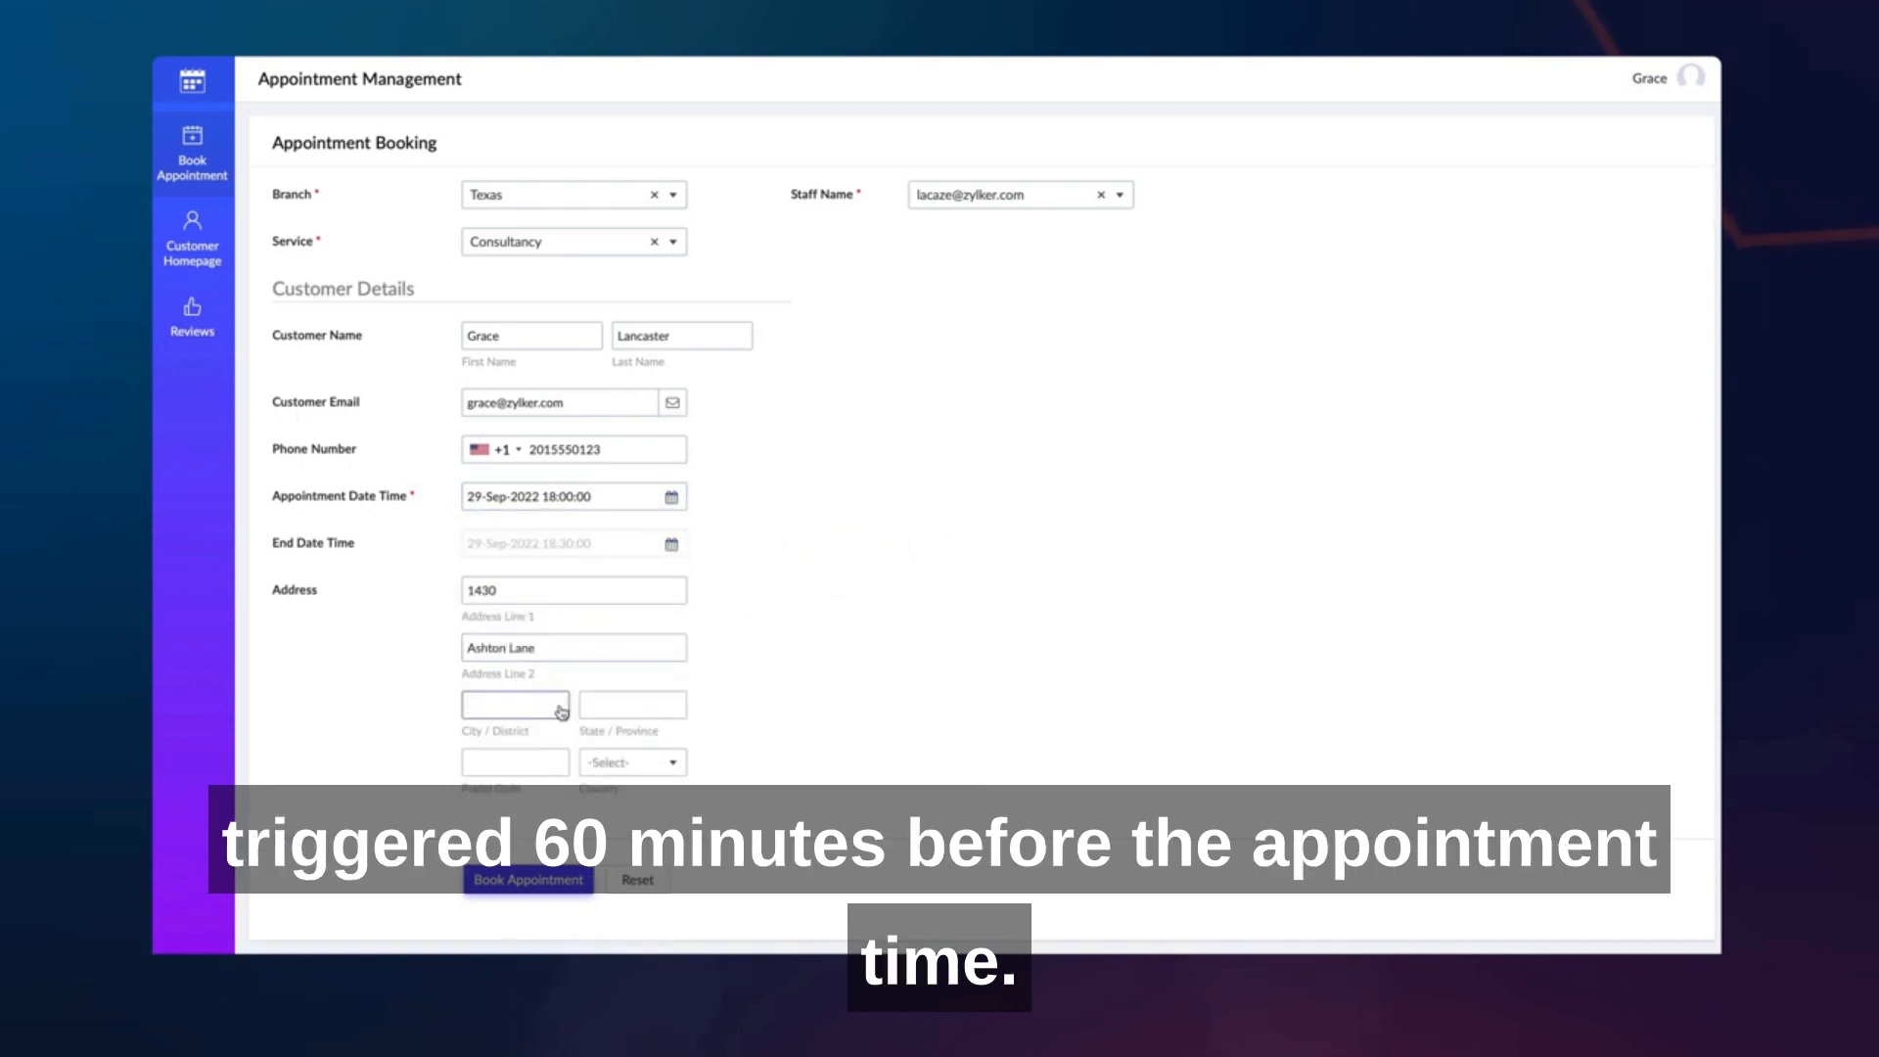
type("Austin")
left_click(637, 706)
type("Texas")
left_click(533, 763)
type("78756")
left_click(631, 762)
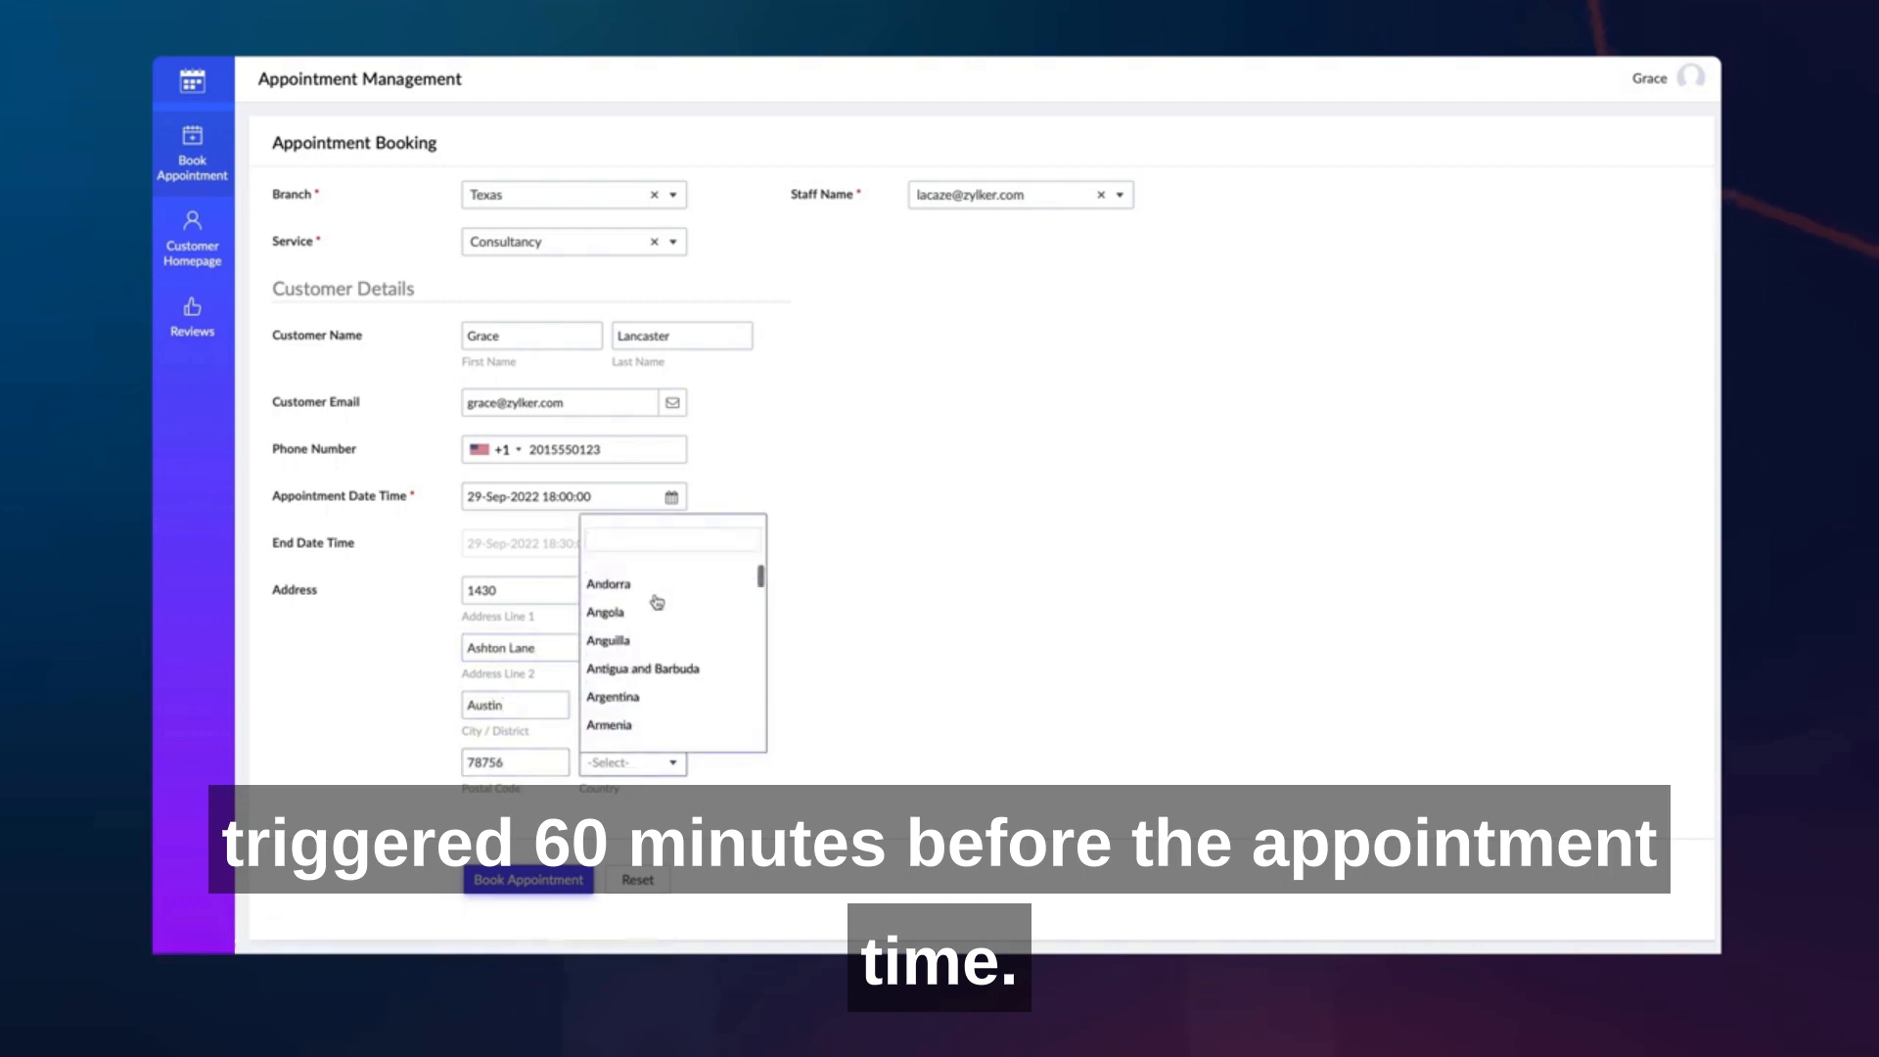
type("united")
left_click(656, 736)
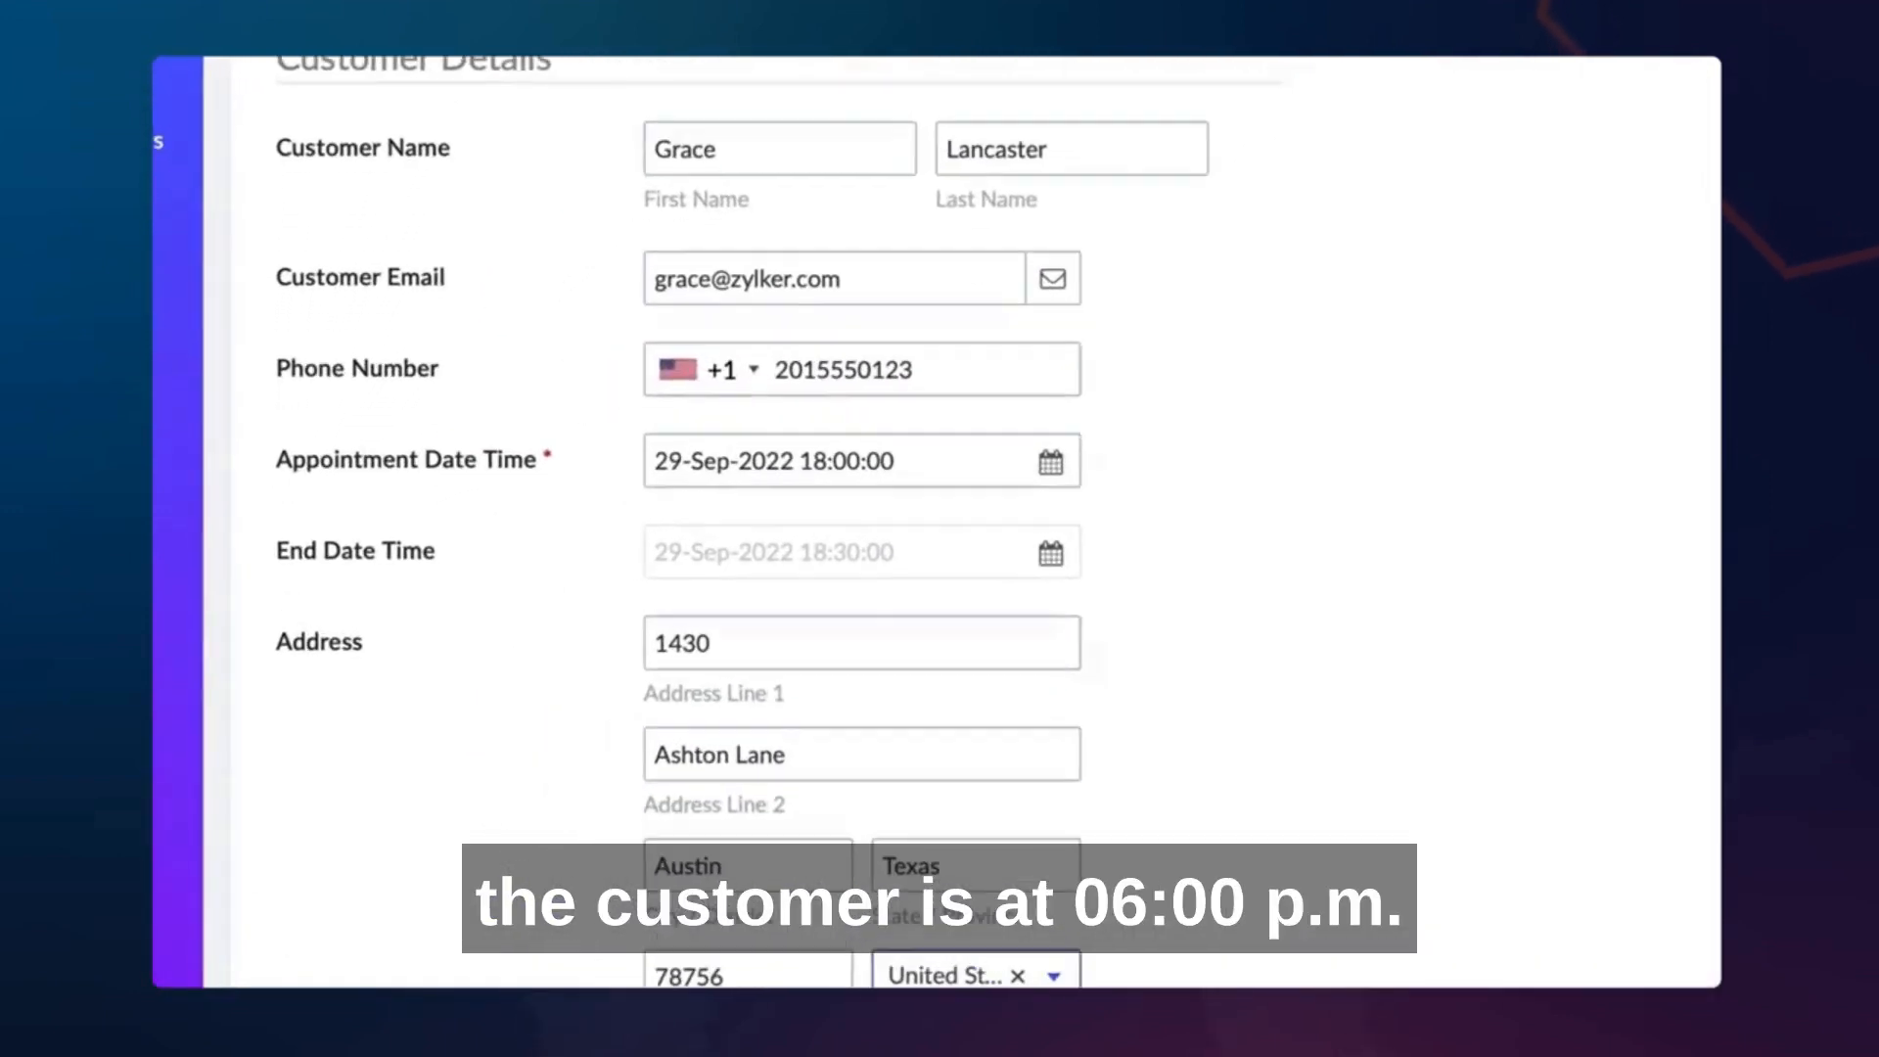